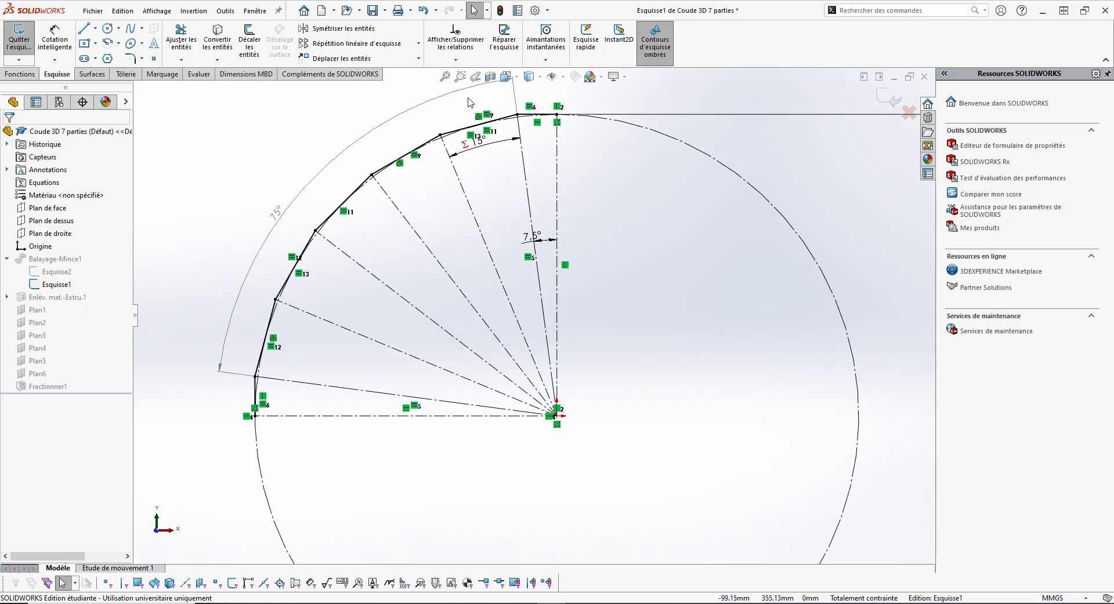
- Move the 7.5° and 15° angle dimensions outside the elbow's polygonal path in Esquisse1, and exit the sketch
click(572, 329)
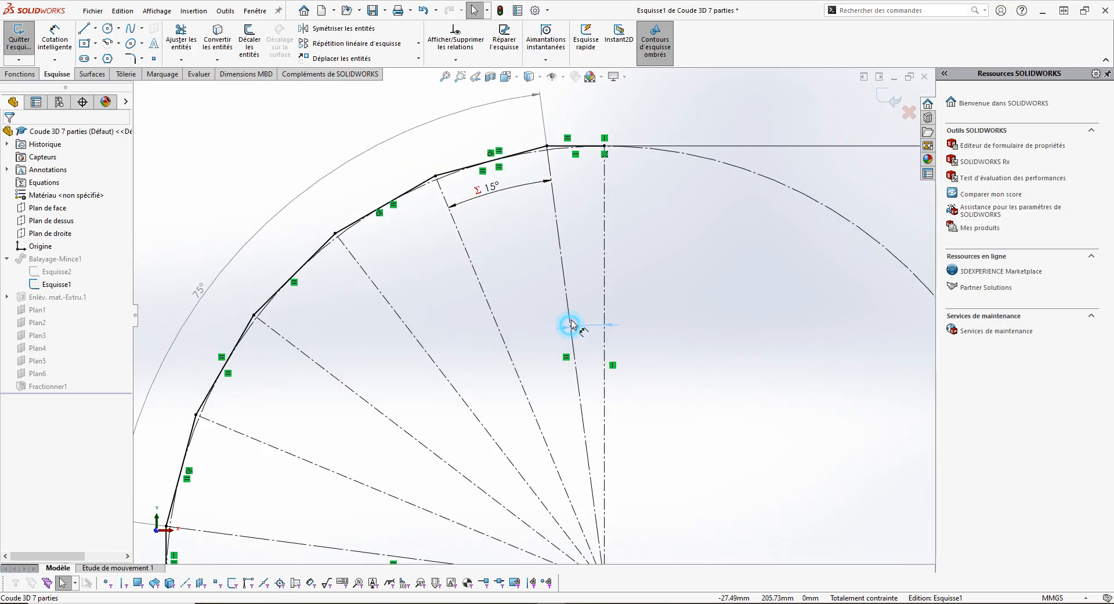
click(580, 99)
click(486, 191)
drag(487, 154, 485, 123)
scroll(437, 217, up, 3)
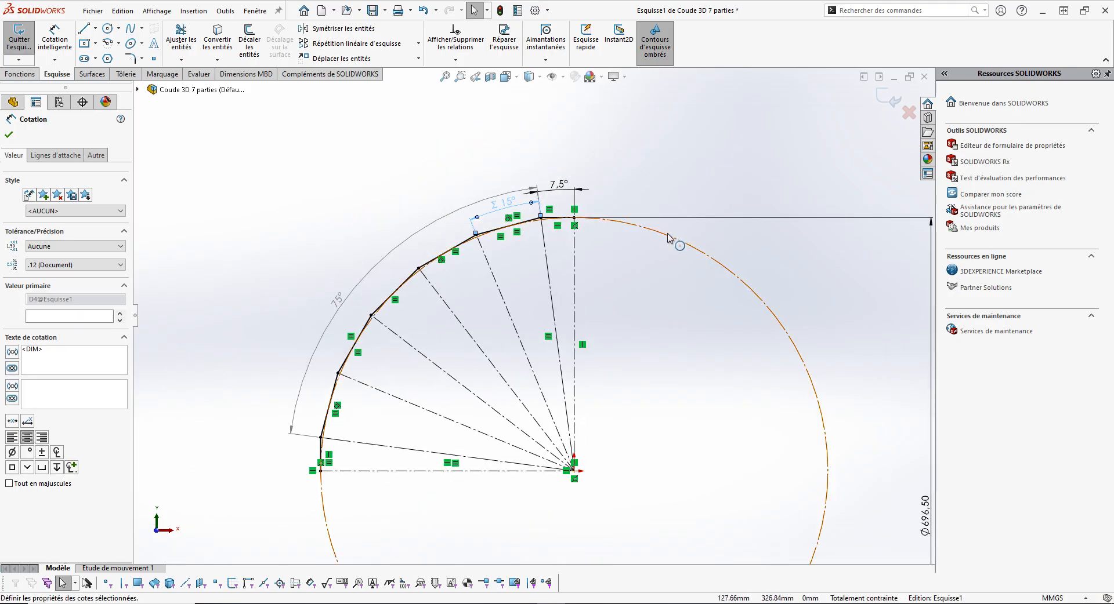
click(887, 98)
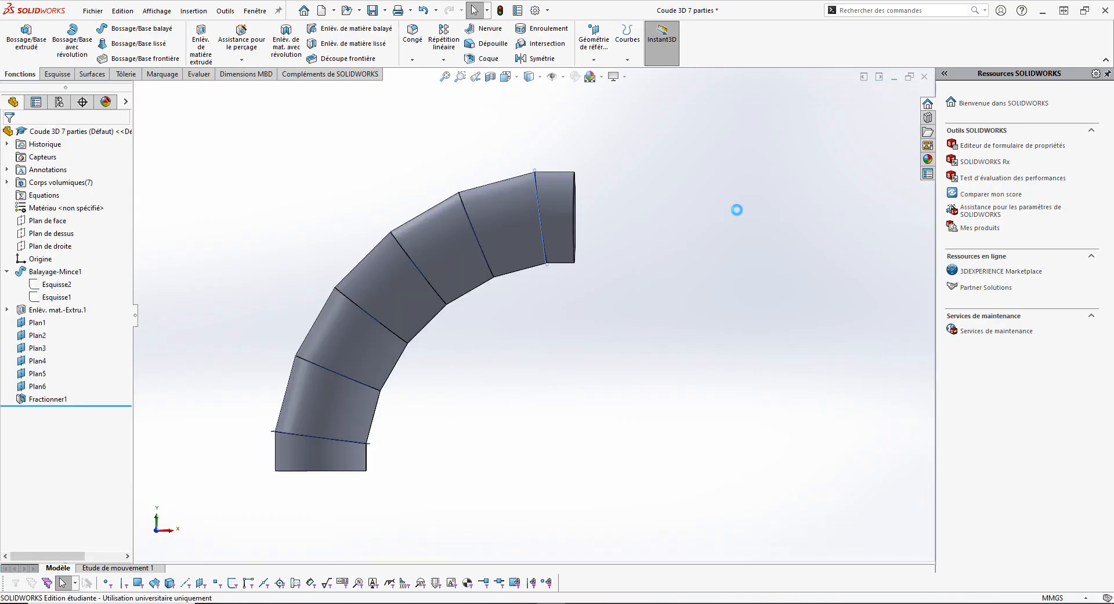
- Inspect the segmented elbow and its cutting planes from several angles, including the open end
middle_drag(450, 387, 429, 437)
scroll(563, 225, down, 2)
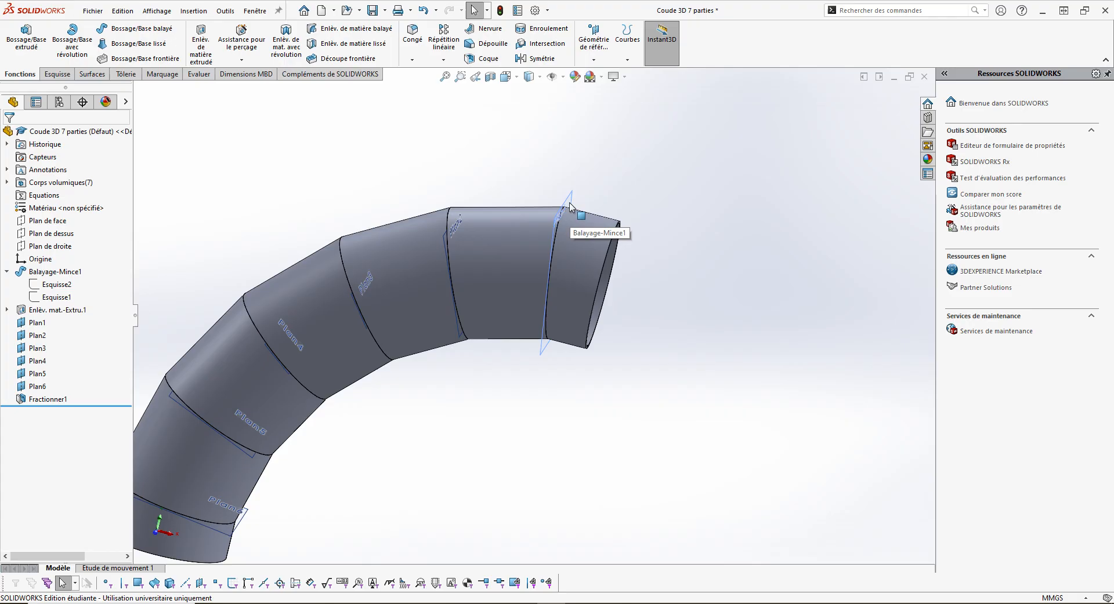
scroll(692, 187, up, 2)
middle_drag(625, 305, 557, 302)
middle_drag(543, 261, 571, 215)
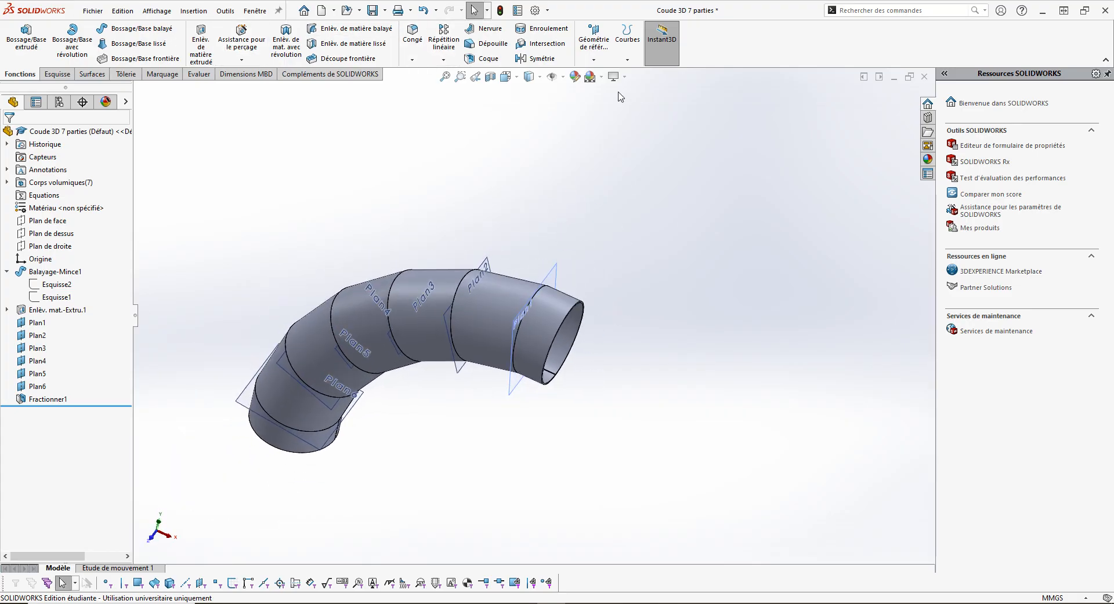
- Locate the Fractionner command and review the cutting planes and resulting bodies defined in Fractionner1, leaving its definition unchanged
click(203, 15)
mouse_move(272, 58)
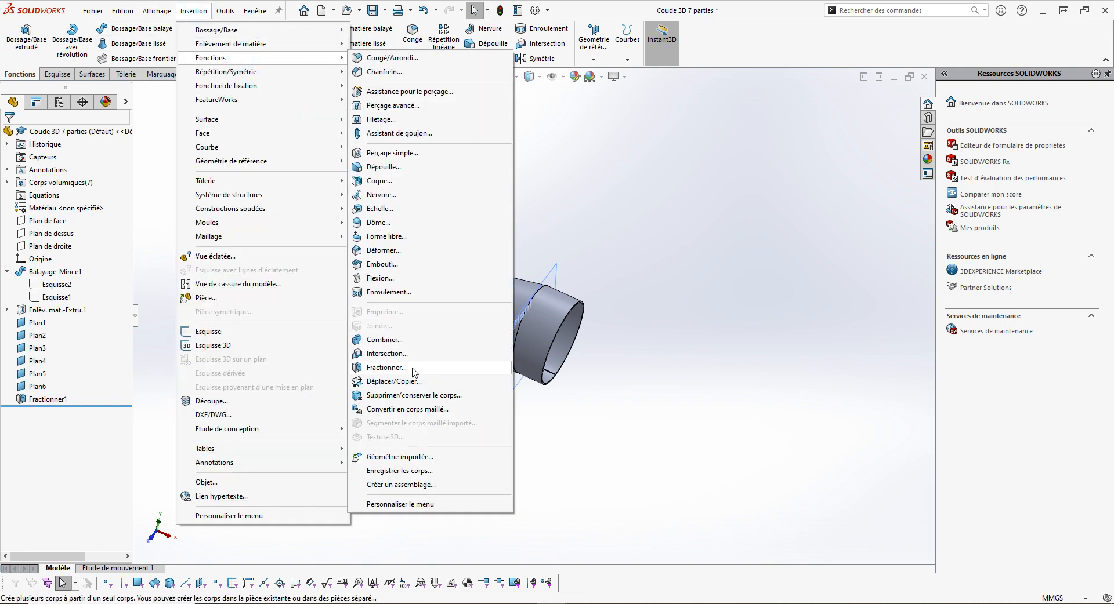
middle_drag(617, 236, 474, 384)
scroll(474, 384, down, 1)
middle_drag(517, 353, 518, 335)
click(636, 389)
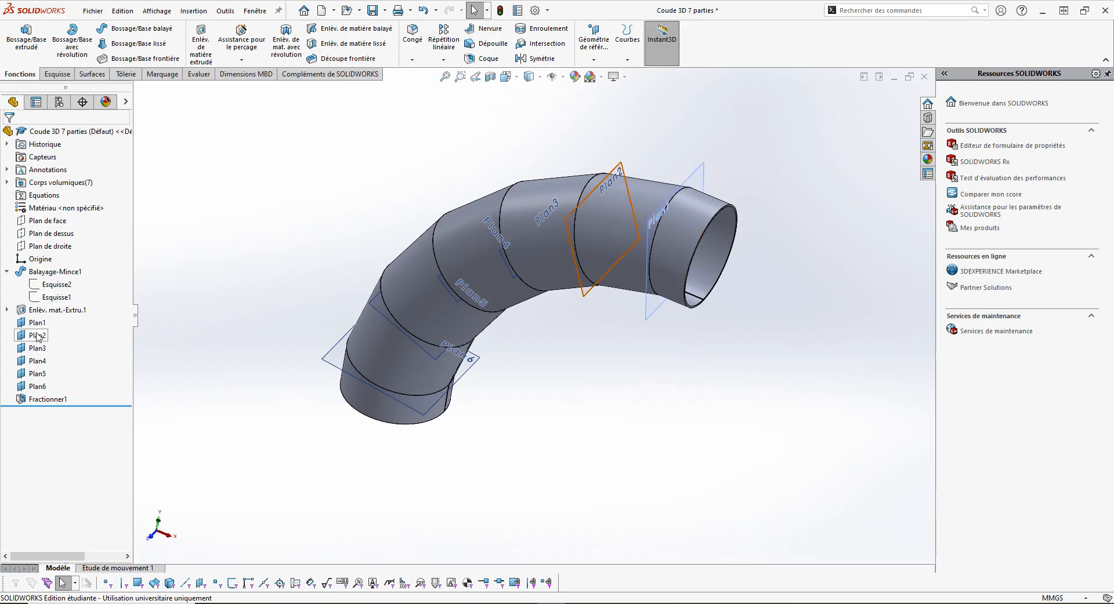
click(39, 400)
click(48, 365)
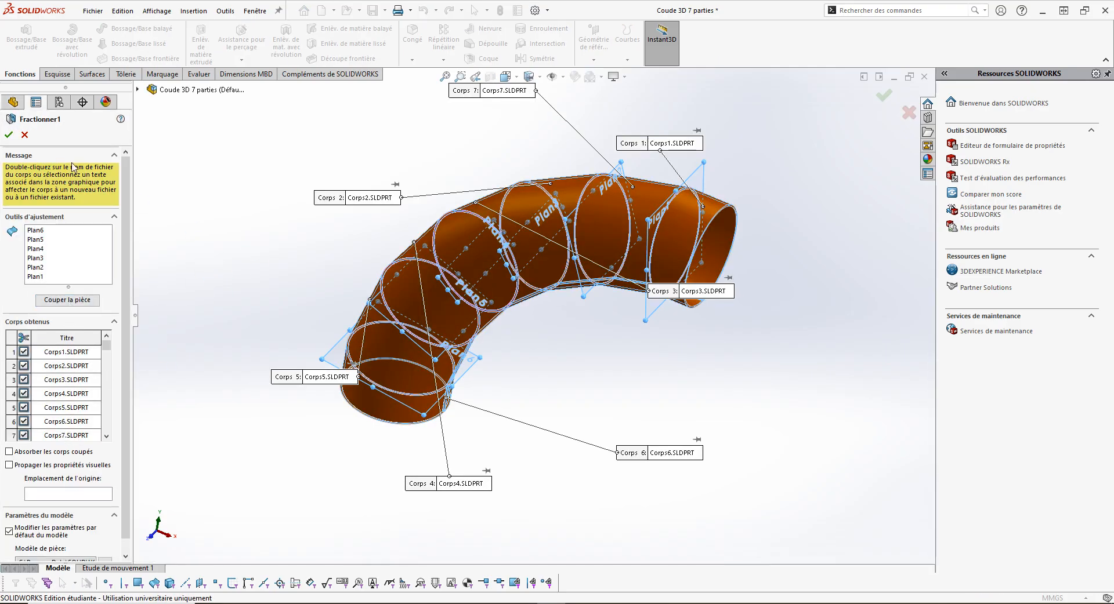
click(25, 135)
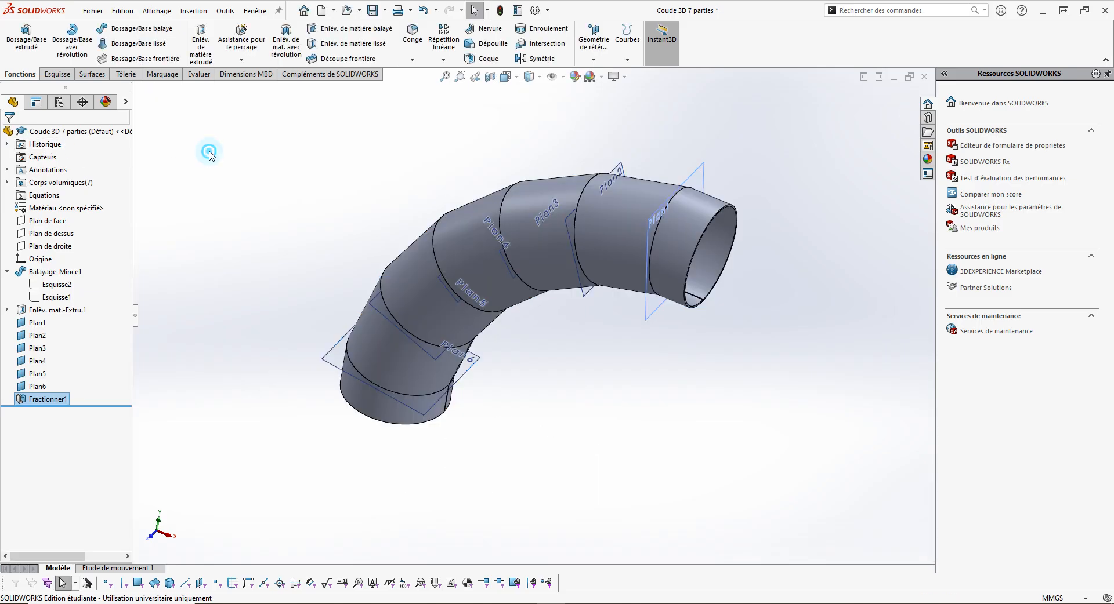
- Open the part file Corps1 and inspect the cut edge at Plan1 up close
key(ctrl+n)
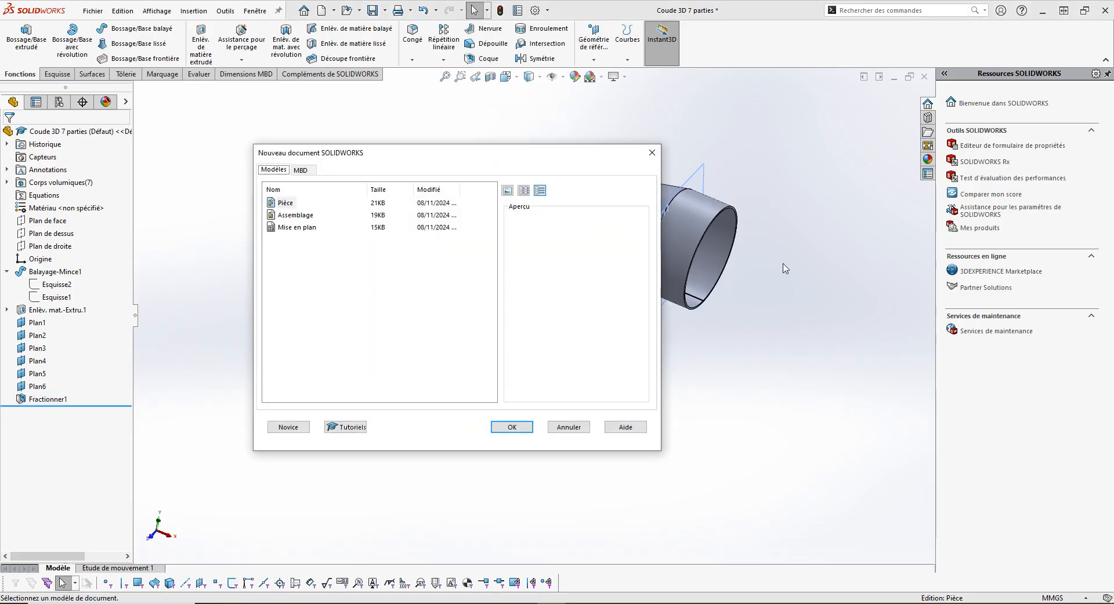
click(571, 427)
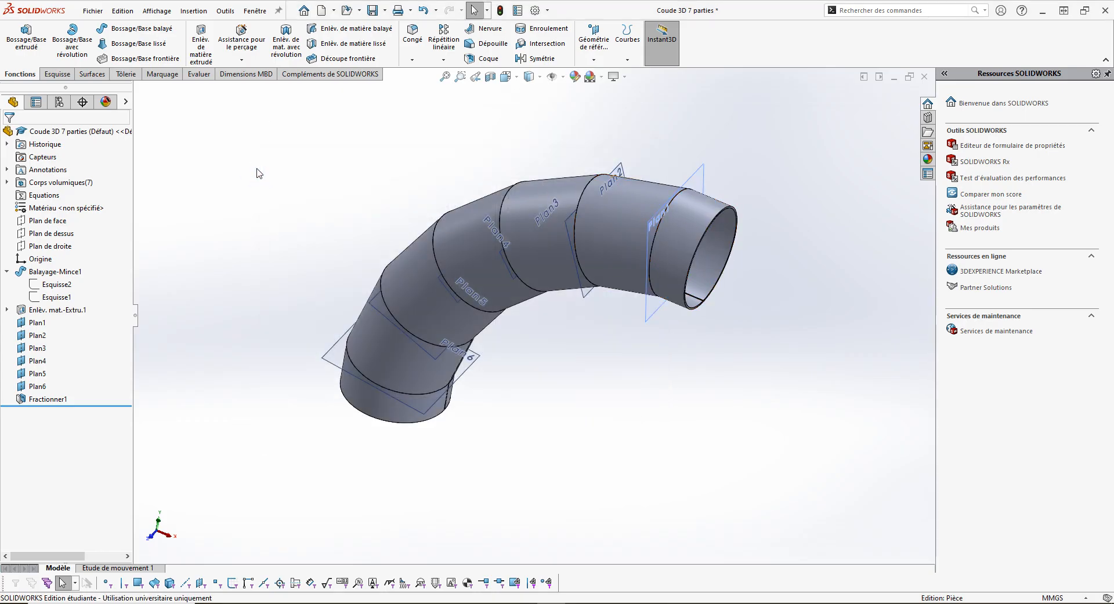
key(ctrl+o)
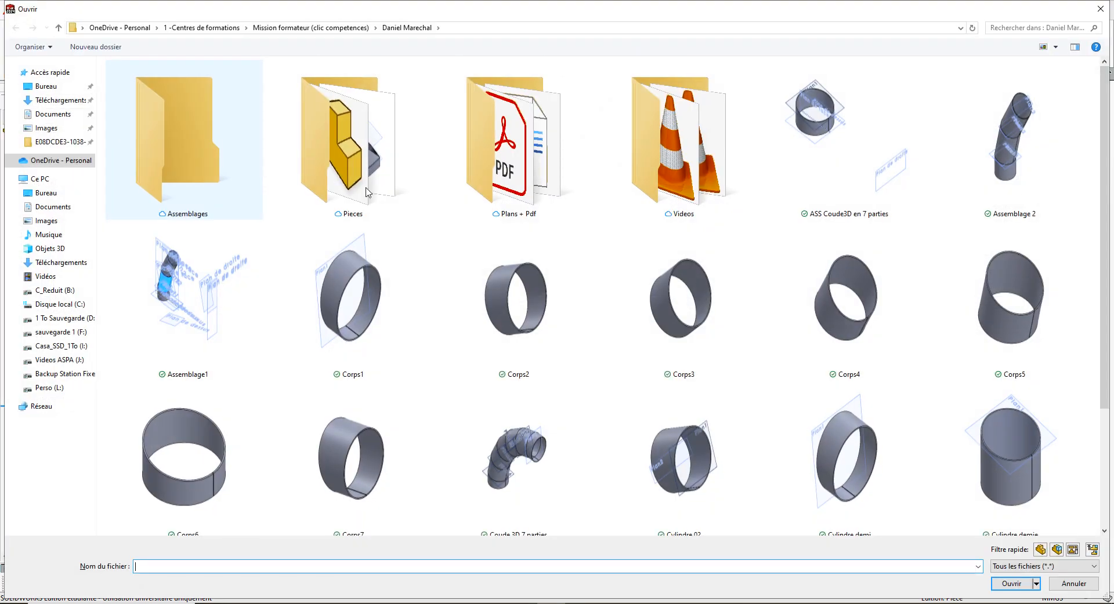
double_click(368, 280)
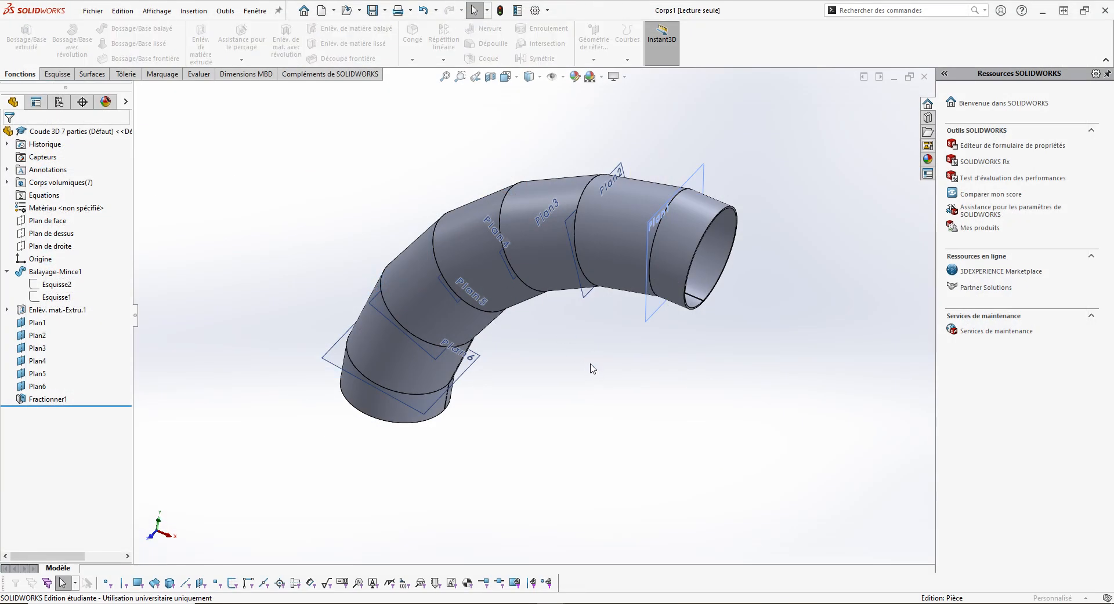
middle_drag(690, 273, 650, 210)
scroll(580, 232, down, 5)
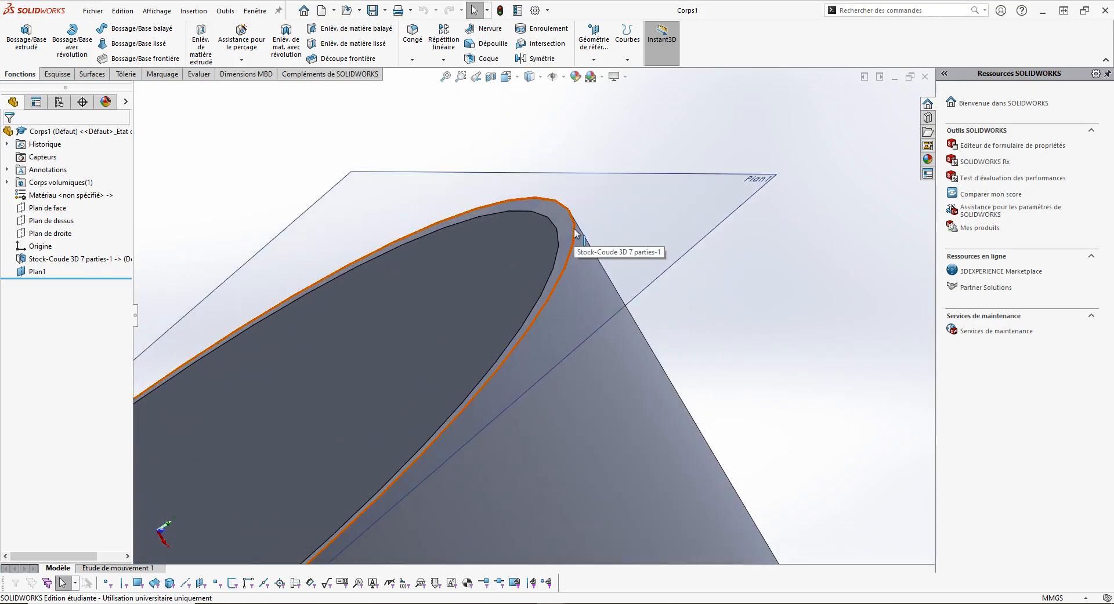
scroll(574, 232, up, 6)
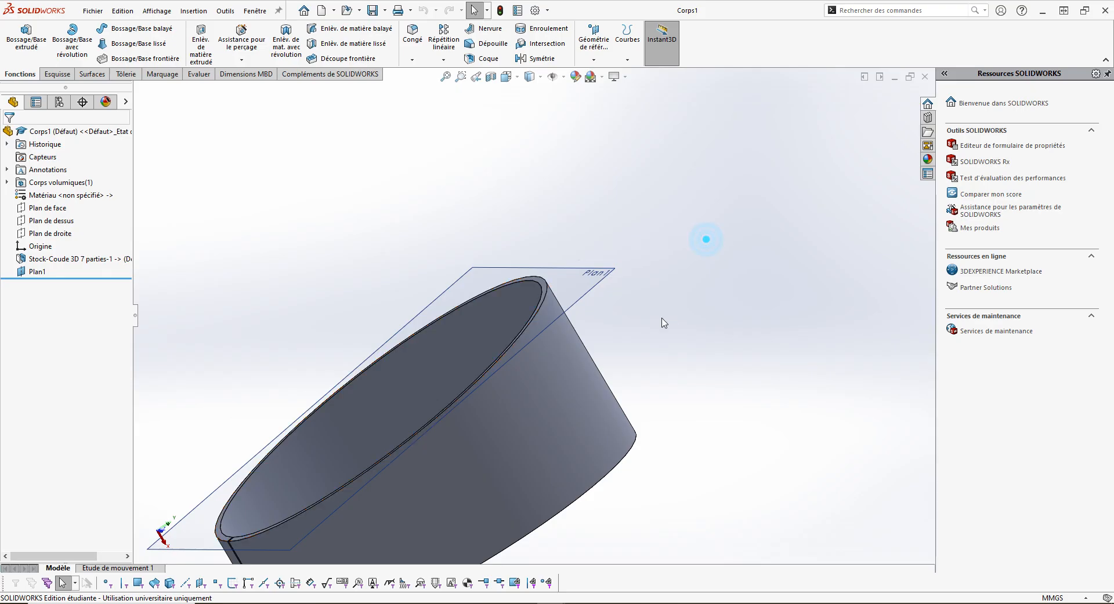
- Open the part file Cylindre demi and close the Corps1 part
key(ctrl+o)
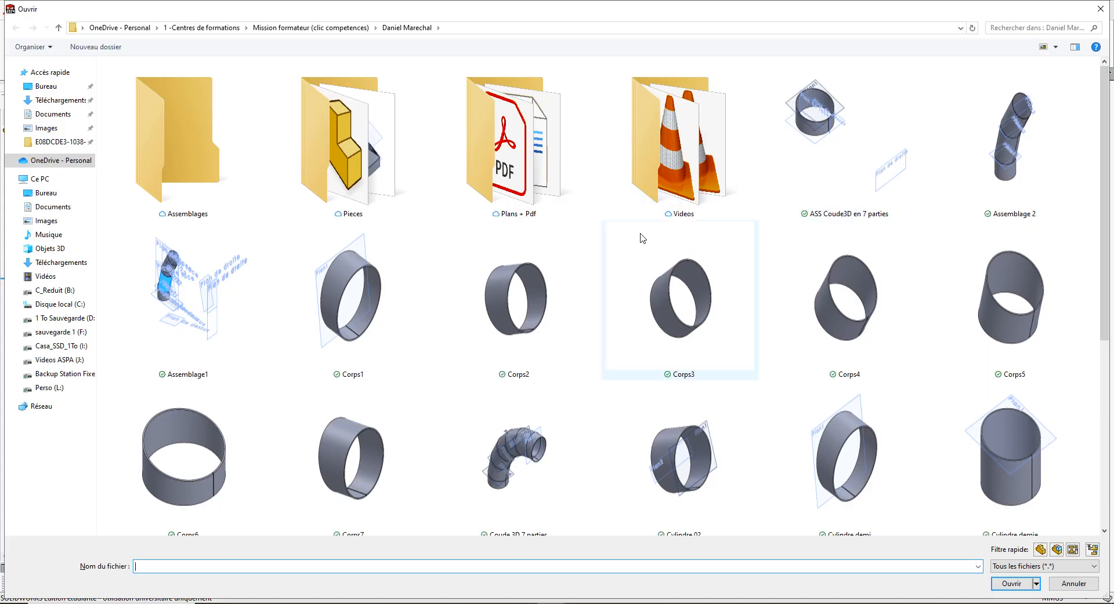
scroll(639, 238, down, 5)
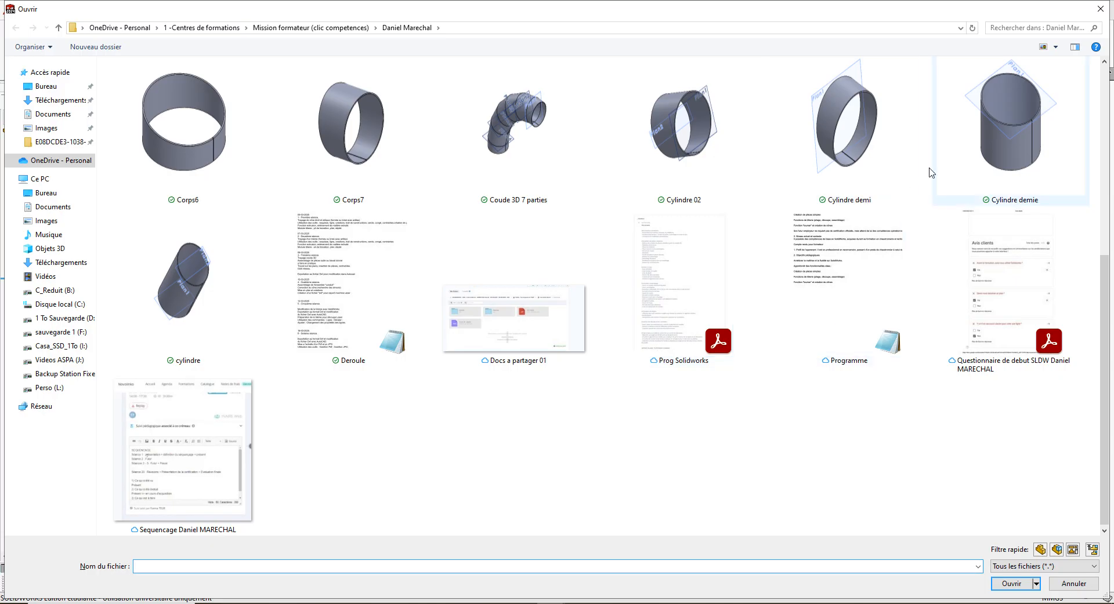
click(844, 142)
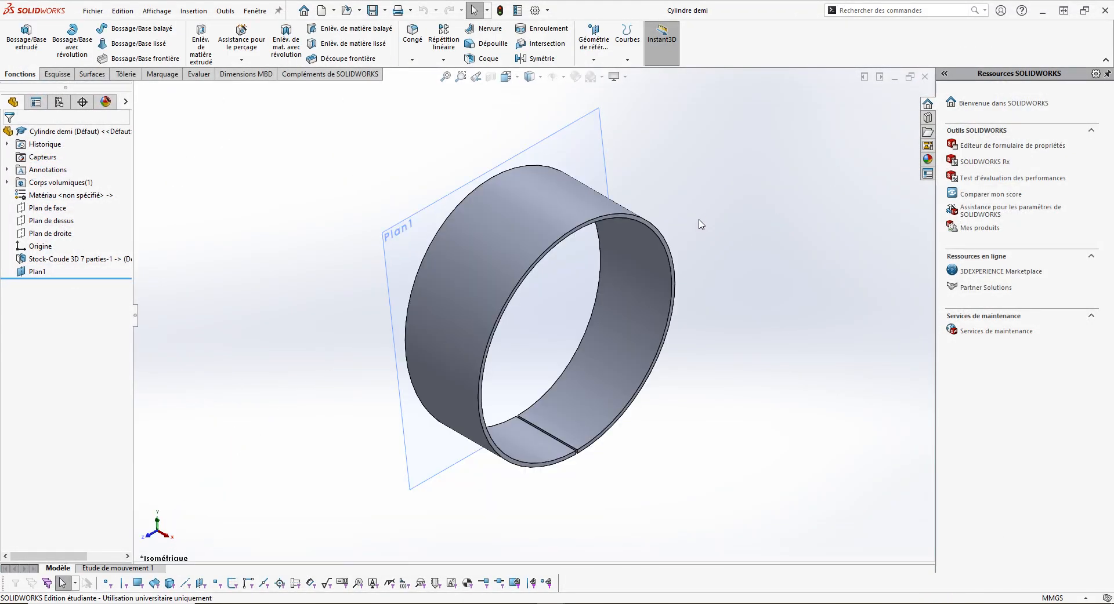
key(ctrl+Tab)
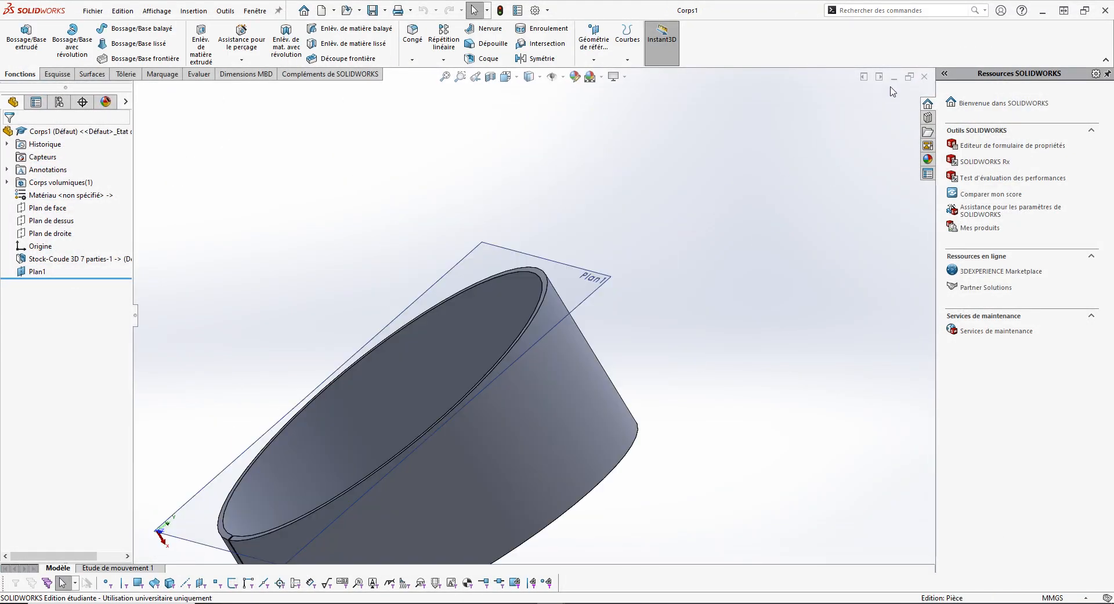
click(924, 77)
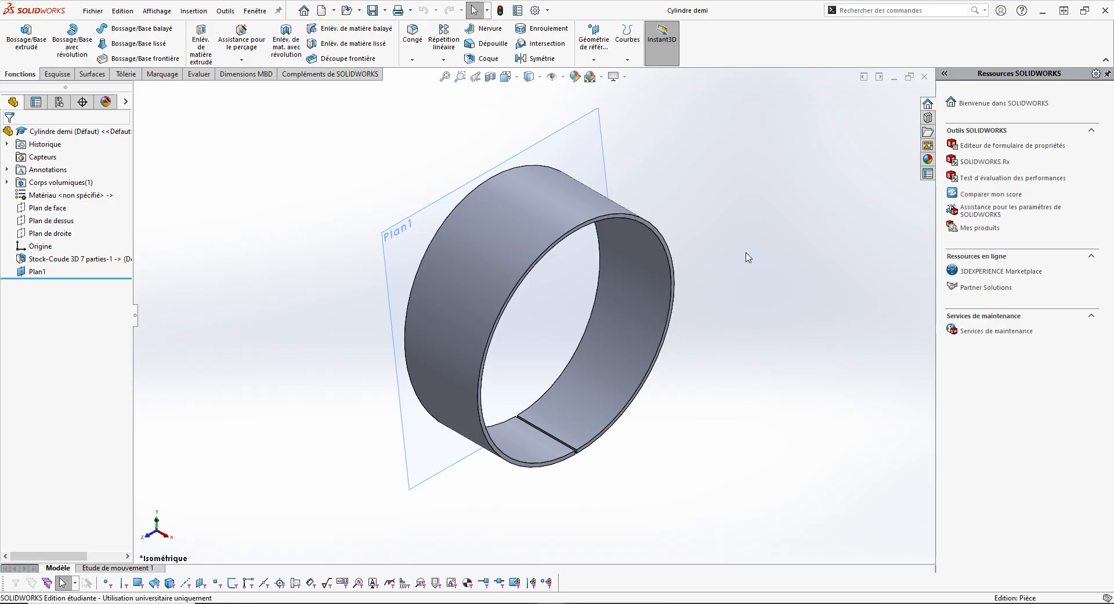
- Open the part file Cylindre 02 and inspect its two angled ends and longitudinal slit
key(ctrl+o)
scroll(510, 283, down, 5)
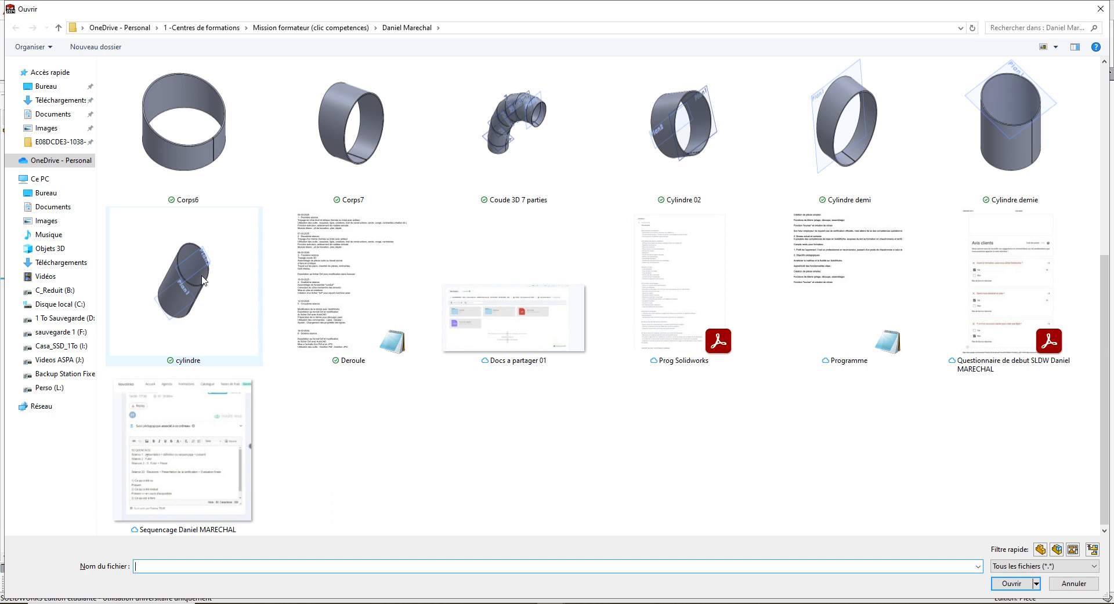
click(686, 128)
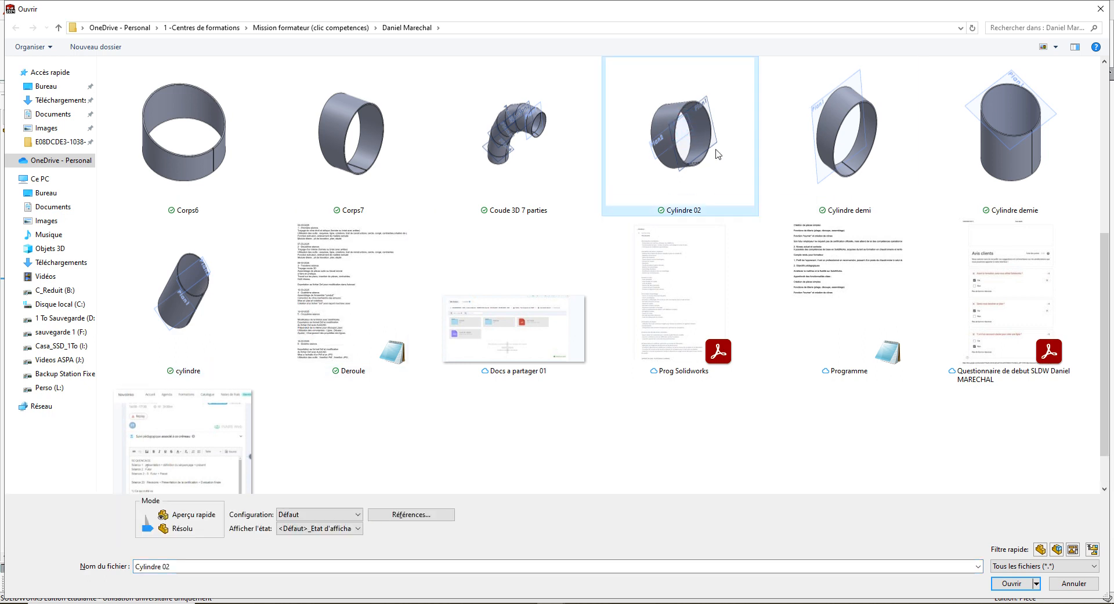
double_click(696, 149)
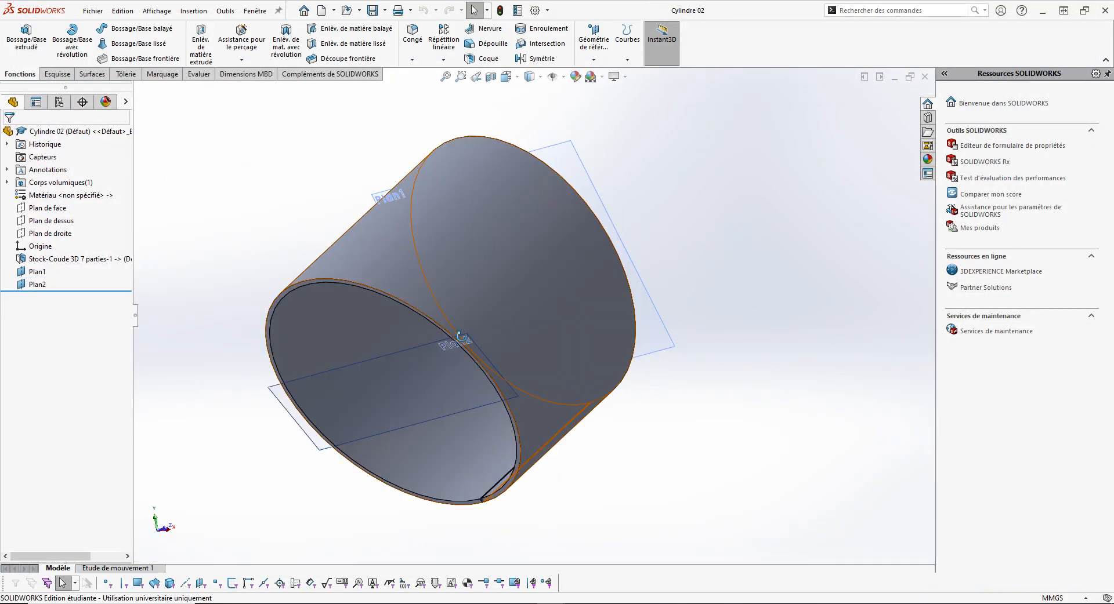
middle_drag(424, 389, 744, 281)
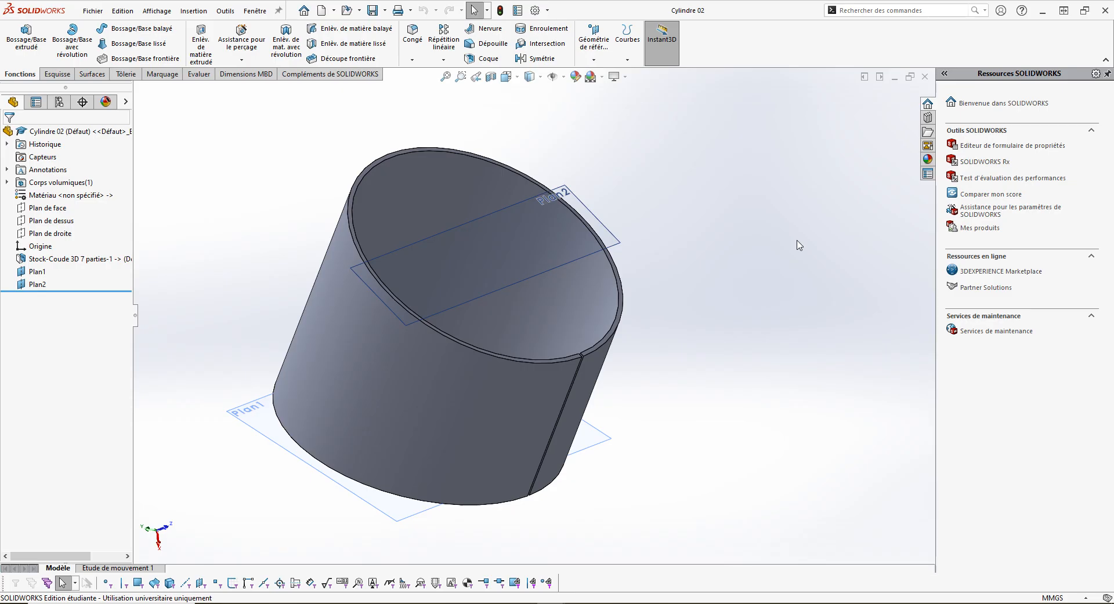
- Create a new assembly with Cylindre demi as its first component and show it in isometric view
key(ctrl+n)
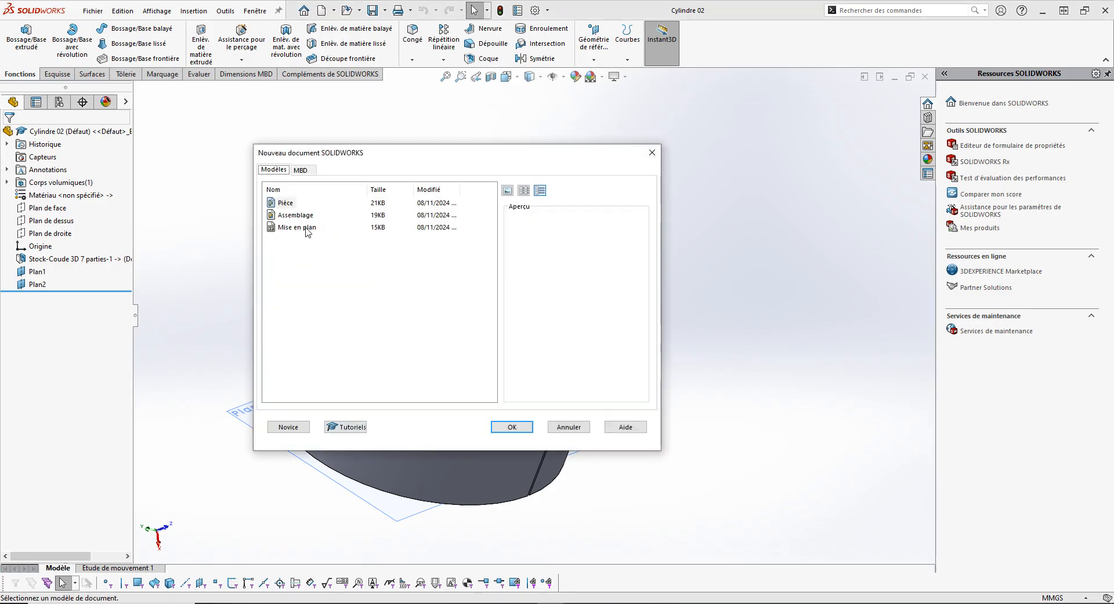
double_click(289, 215)
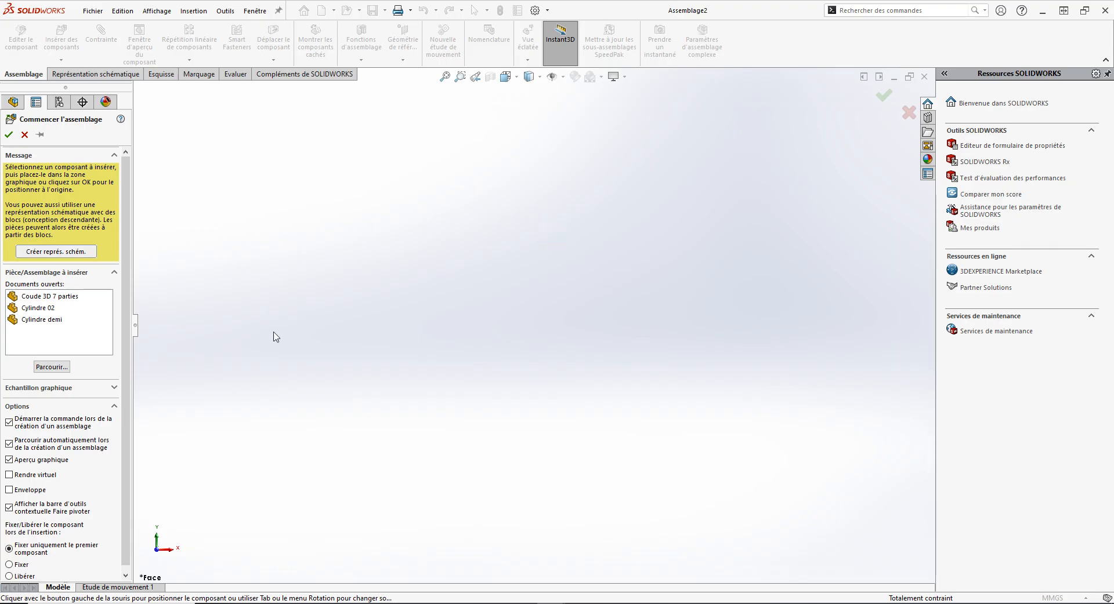
click(35, 319)
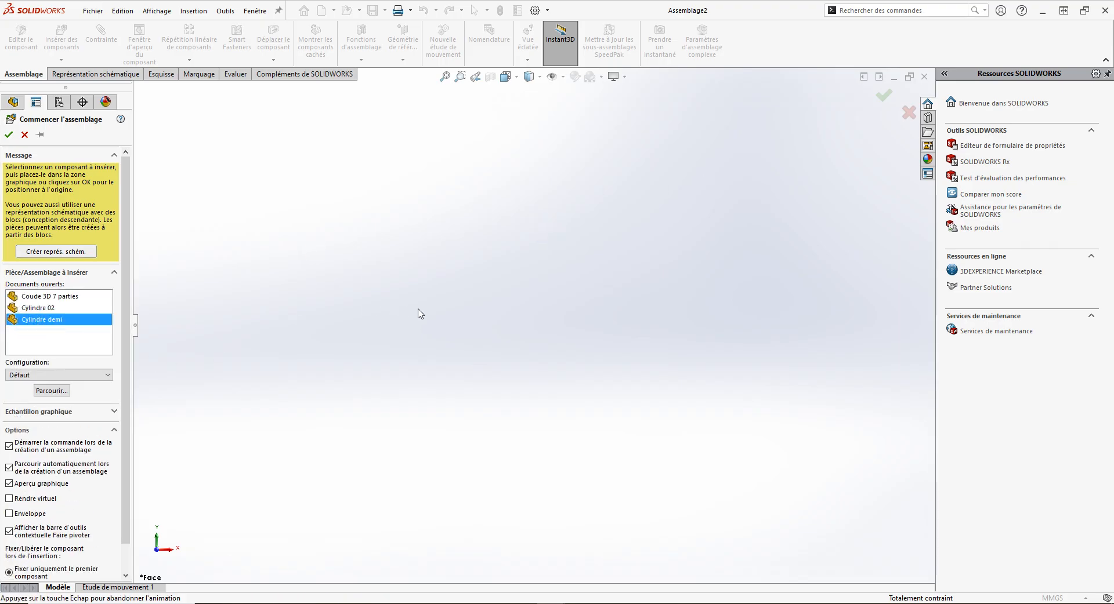
click(499, 317)
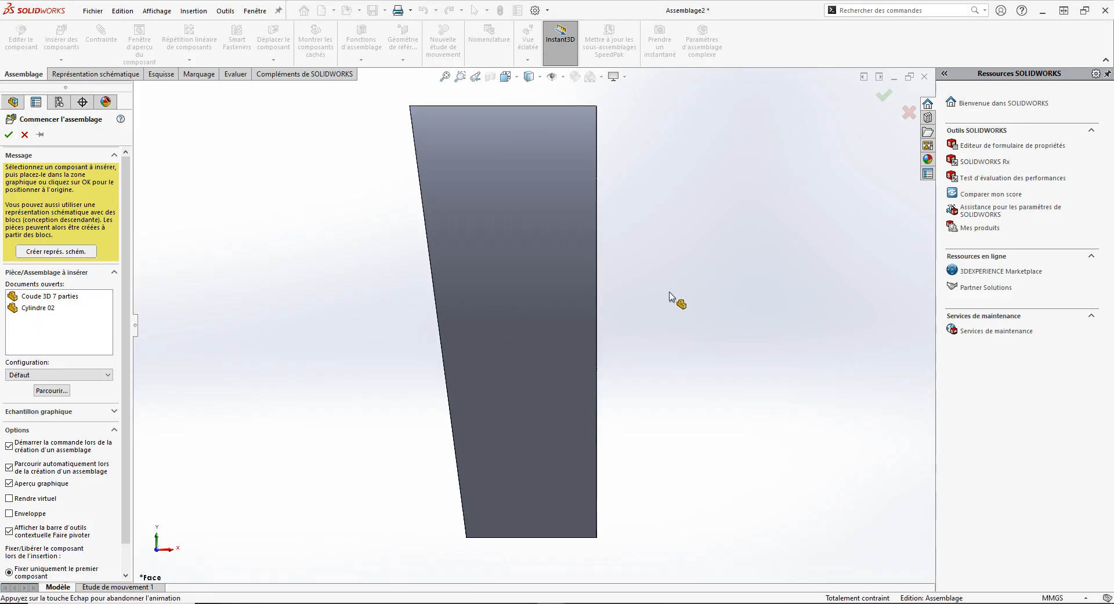
key(ctrl+7)
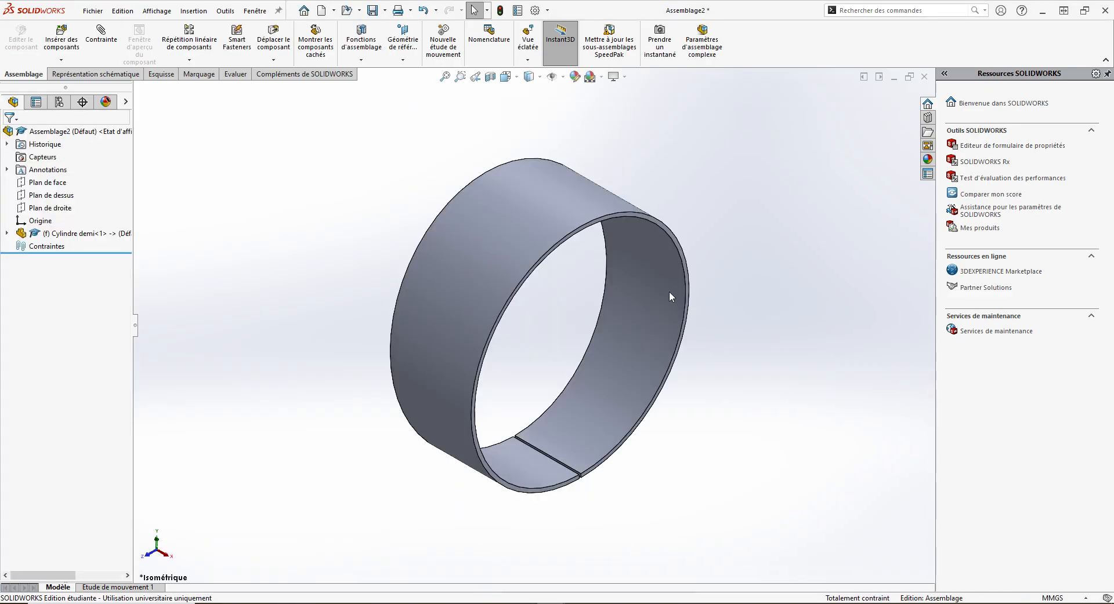
click(720, 186)
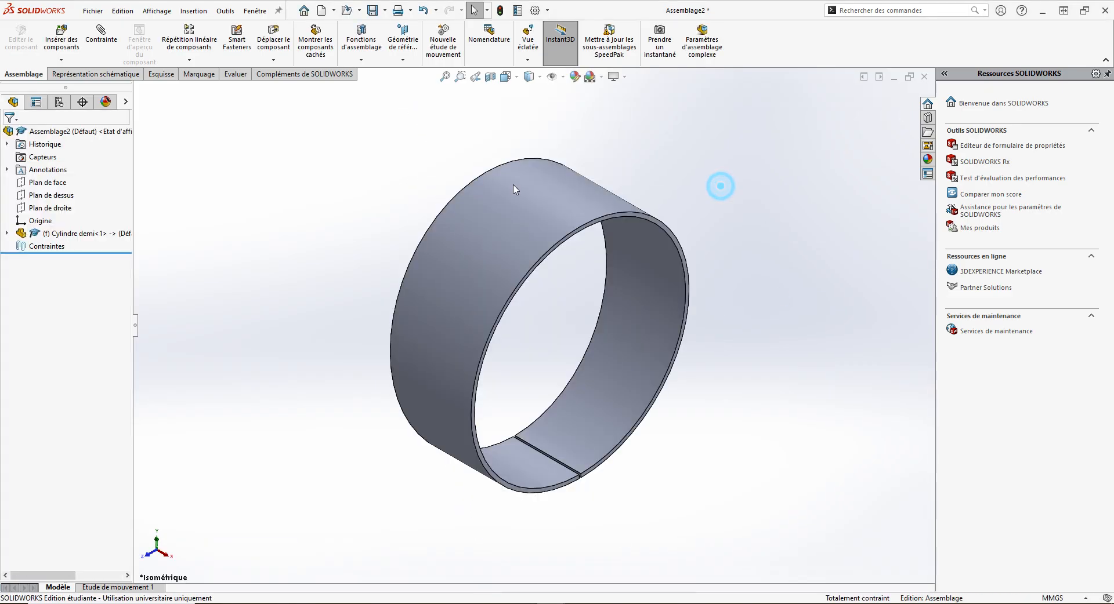
- Release the fixed Cylindre demi component in the assembly and try moving it
right_click(56, 237)
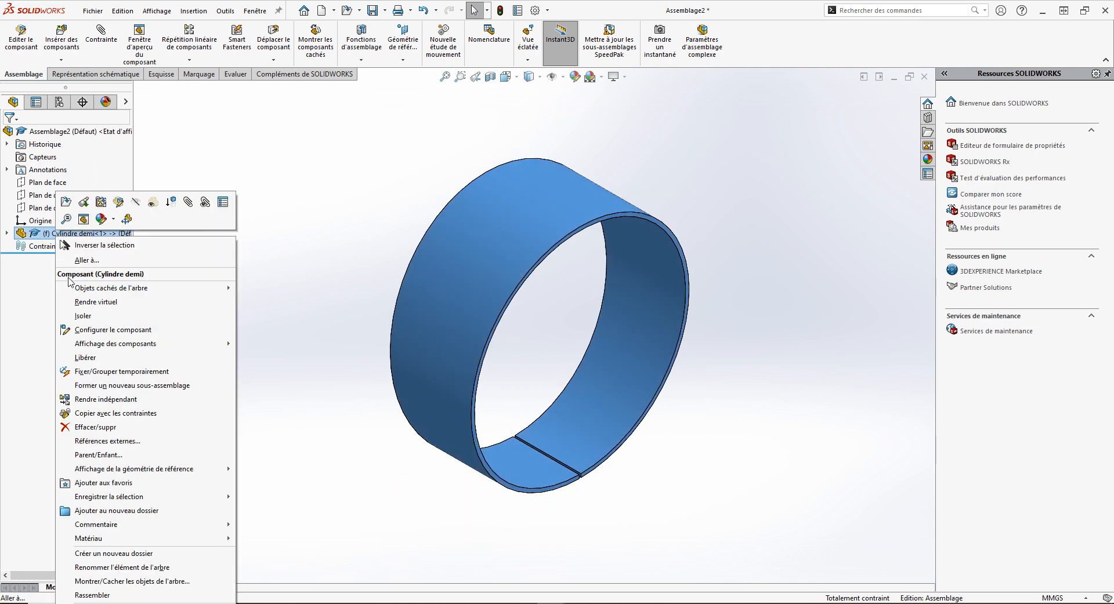
click(85, 358)
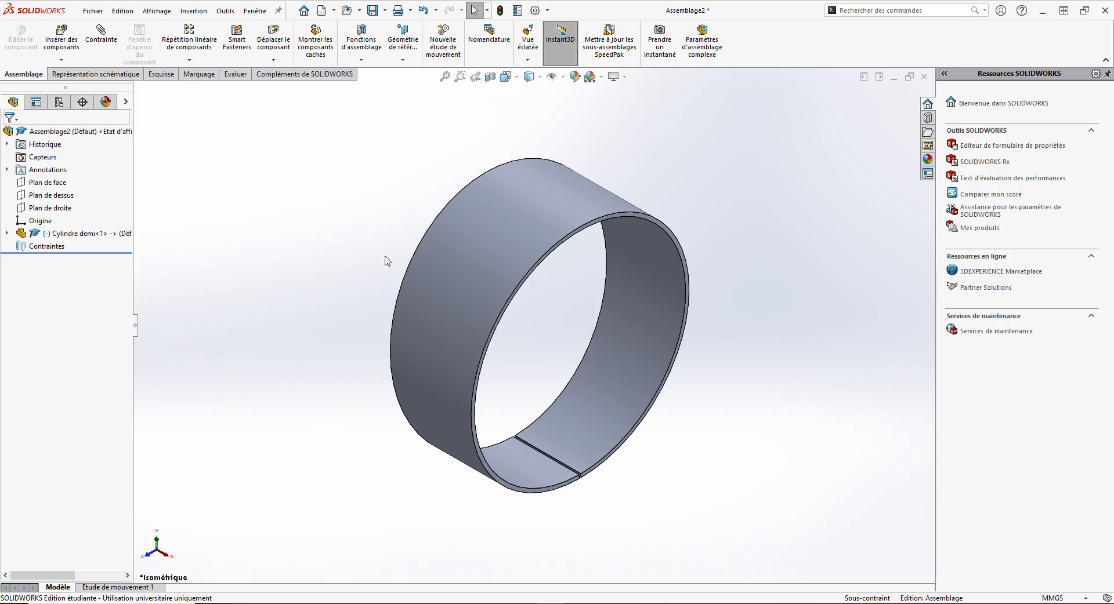
scroll(580, 298, up, 3)
drag(550, 279, 549, 243)
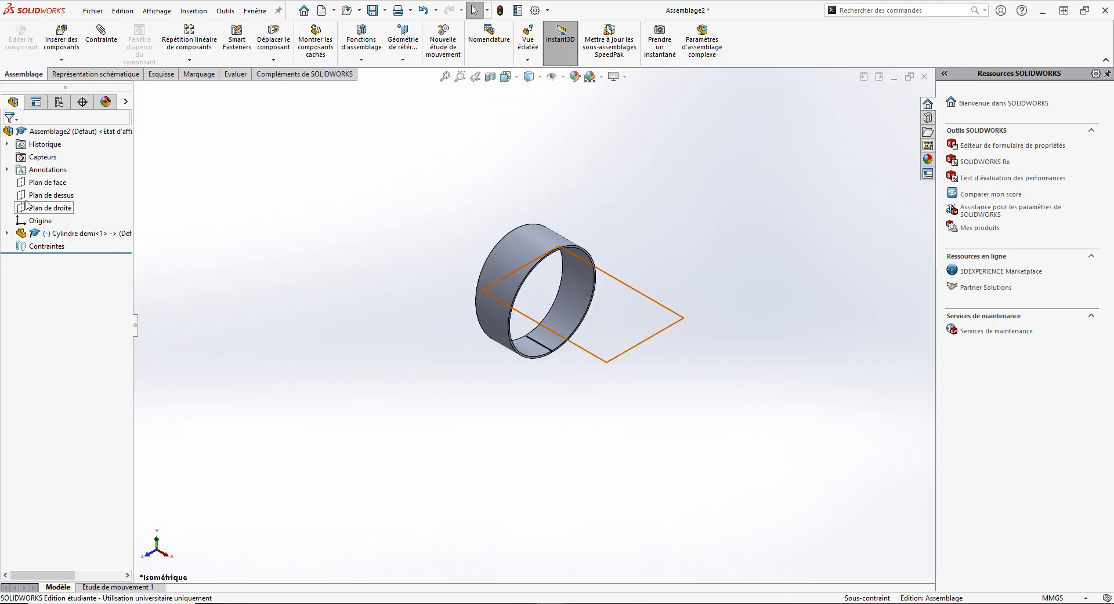
- Open the Cylindre demi component as a part and make Plan de face, Plan de dessus and Plan de droite visible
click(502, 271)
right_click(503, 270)
click(515, 176)
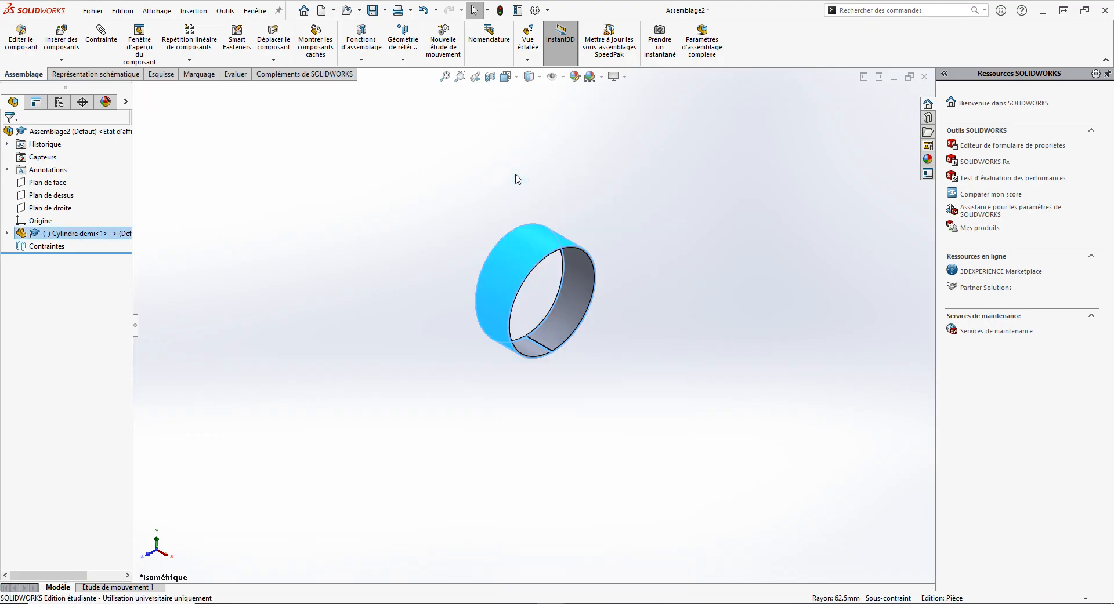
click(48, 207)
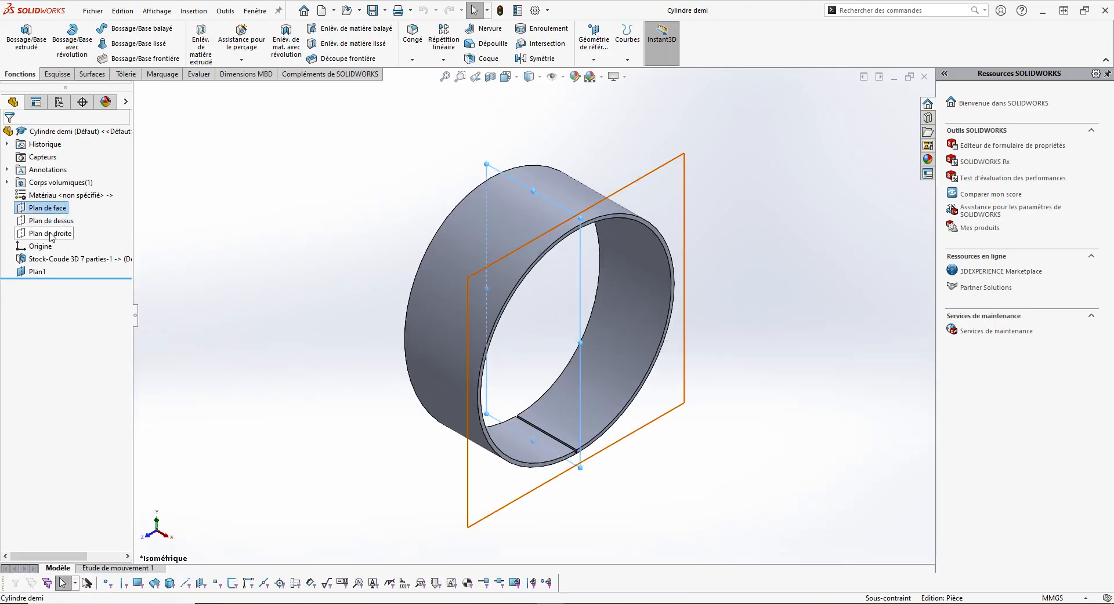
shift+click(50, 234)
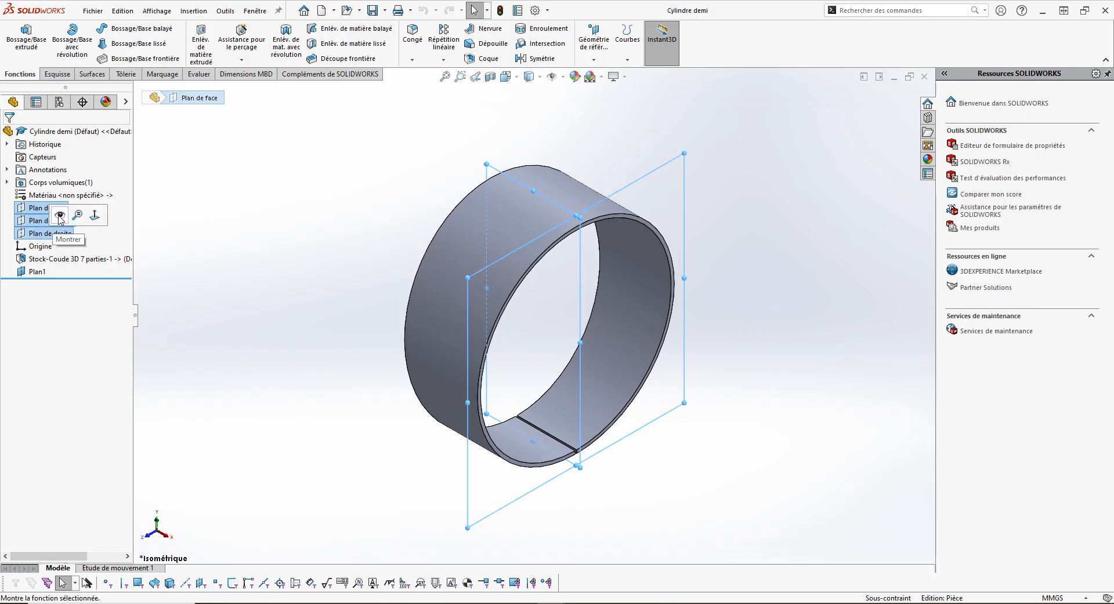
click(60, 215)
click(273, 228)
middle_drag(364, 282, 516, 208)
- Save the Cylindre demi part together with its referenced Coude 3D 7 parties file, and close the part
key(ctrl+s)
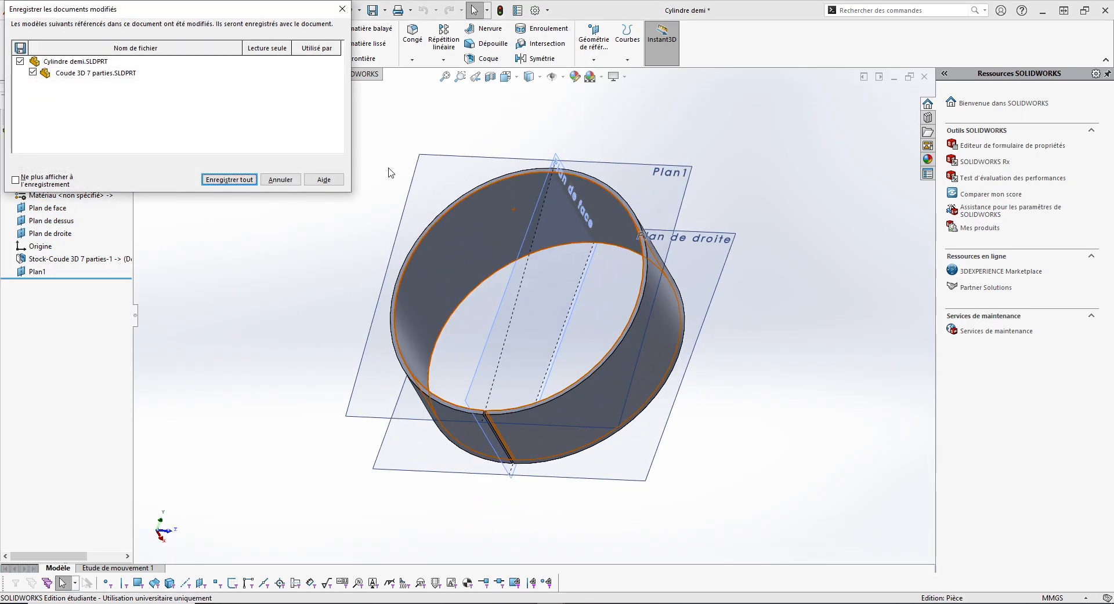
click(226, 182)
click(832, 95)
click(924, 77)
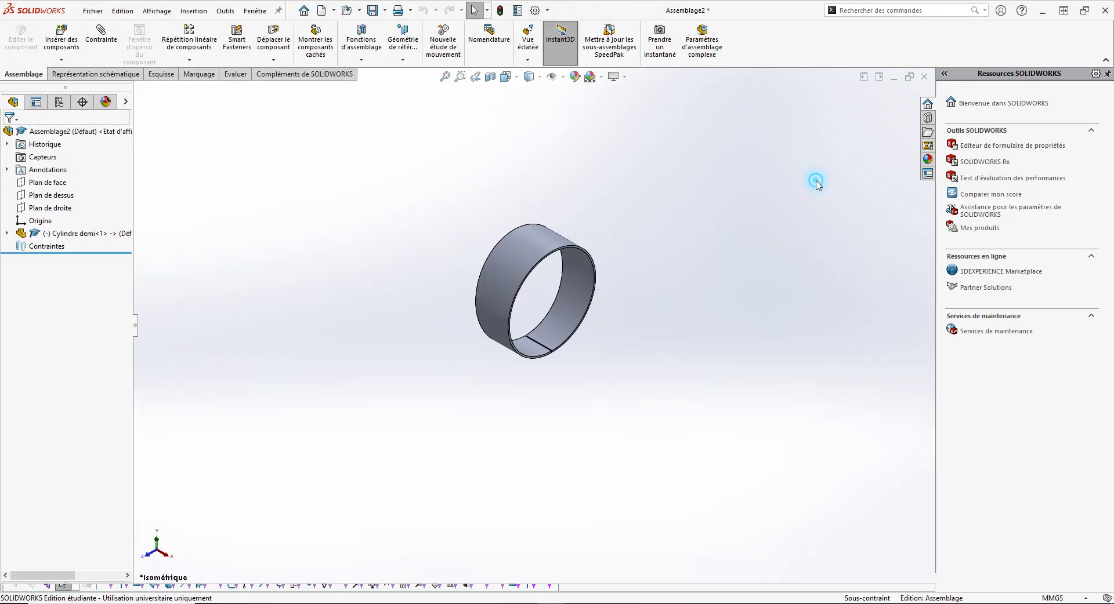
- Show Plan de face, Plan de dessus and Plan de droite in the Cylindre 02 part, and save and close it
key(ctrl+Tab)
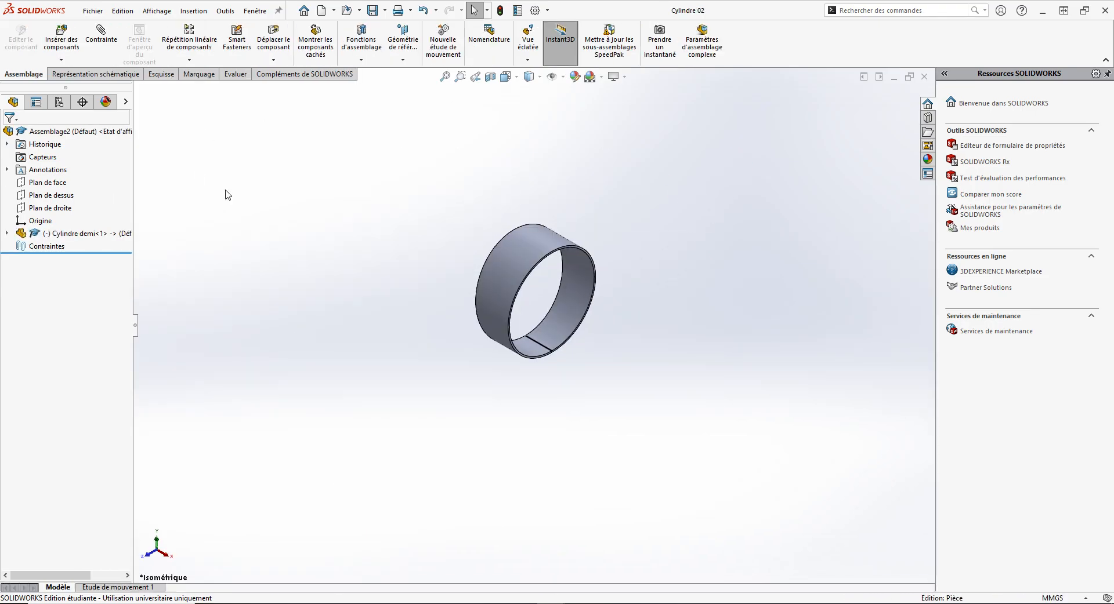
click(36, 210)
shift+click(42, 233)
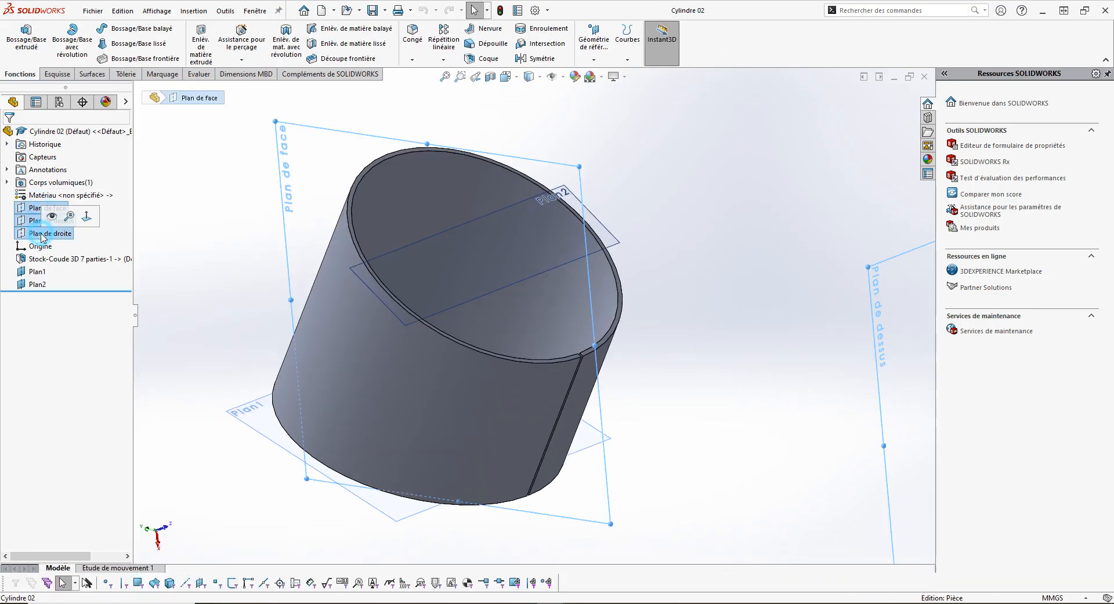
click(52, 217)
click(199, 227)
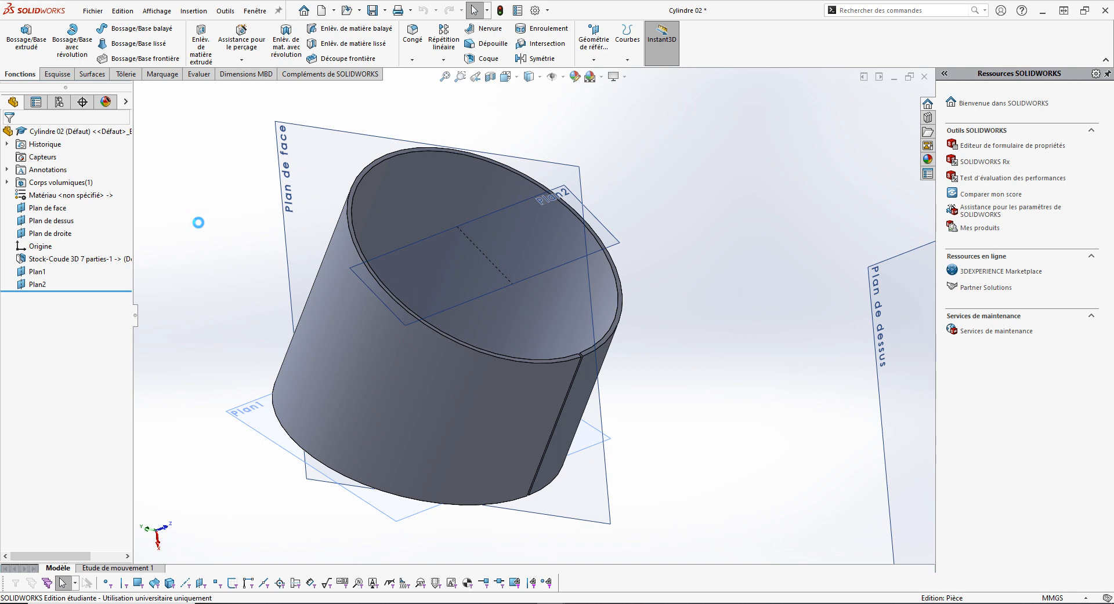
key(f)
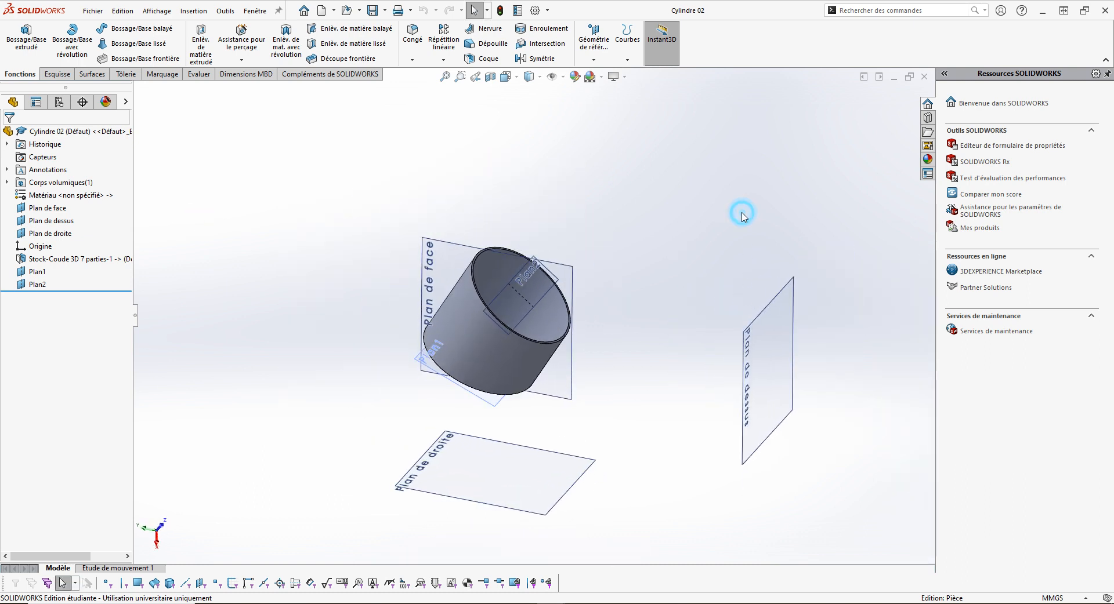
click(923, 77)
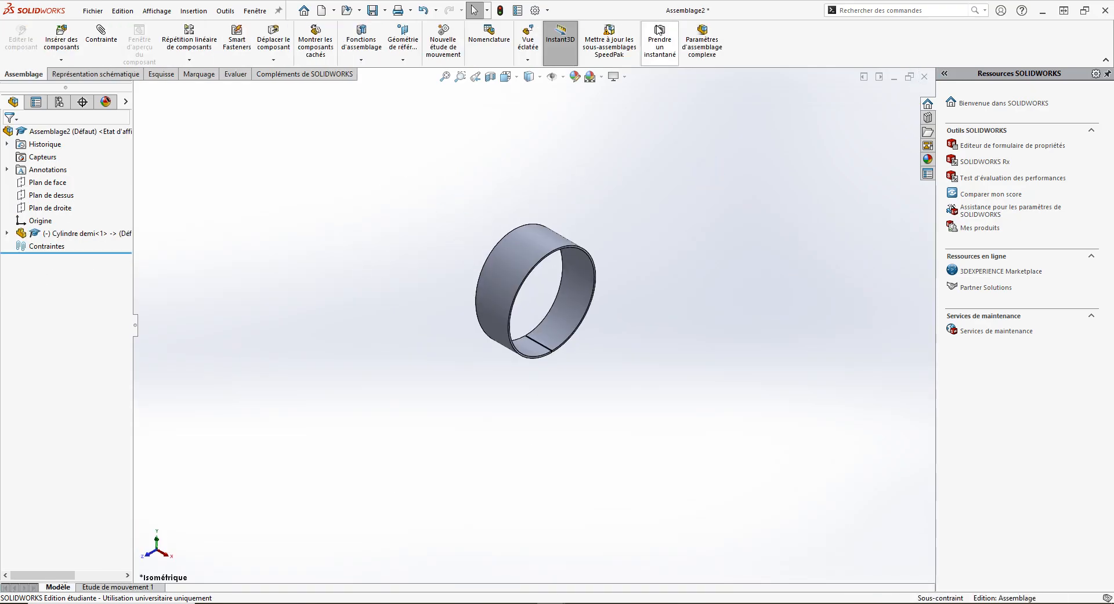
- Rebuild the assembly and save it as ASS Coude3D en 7 parties - 2
click(684, 154)
key(ctrl+s)
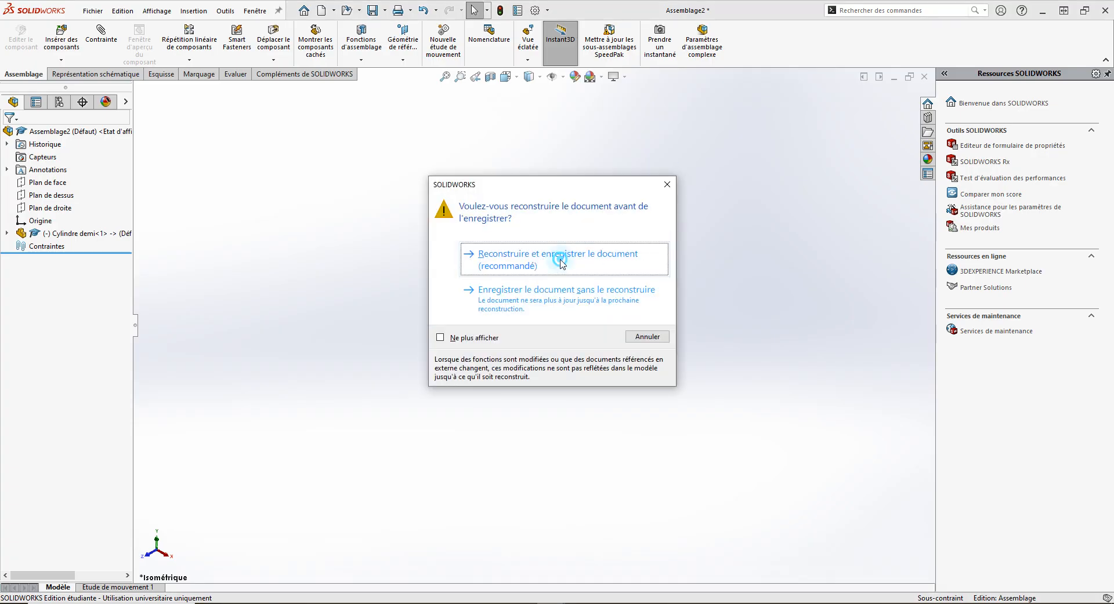
click(562, 264)
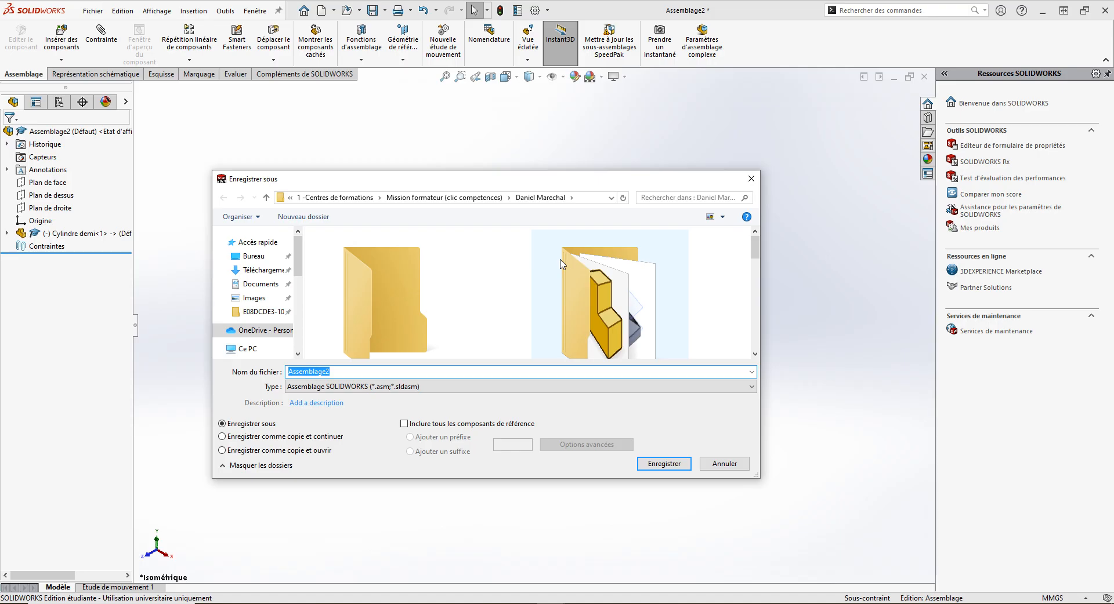
text(ass)
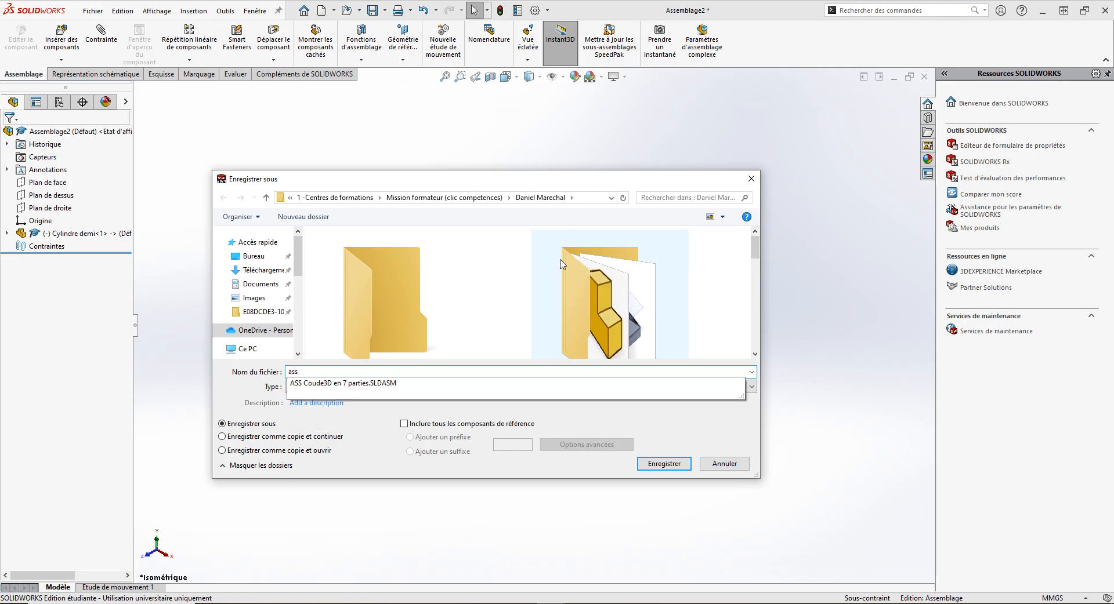
key(Down)
key(BackSpace)
key(BackSpace)
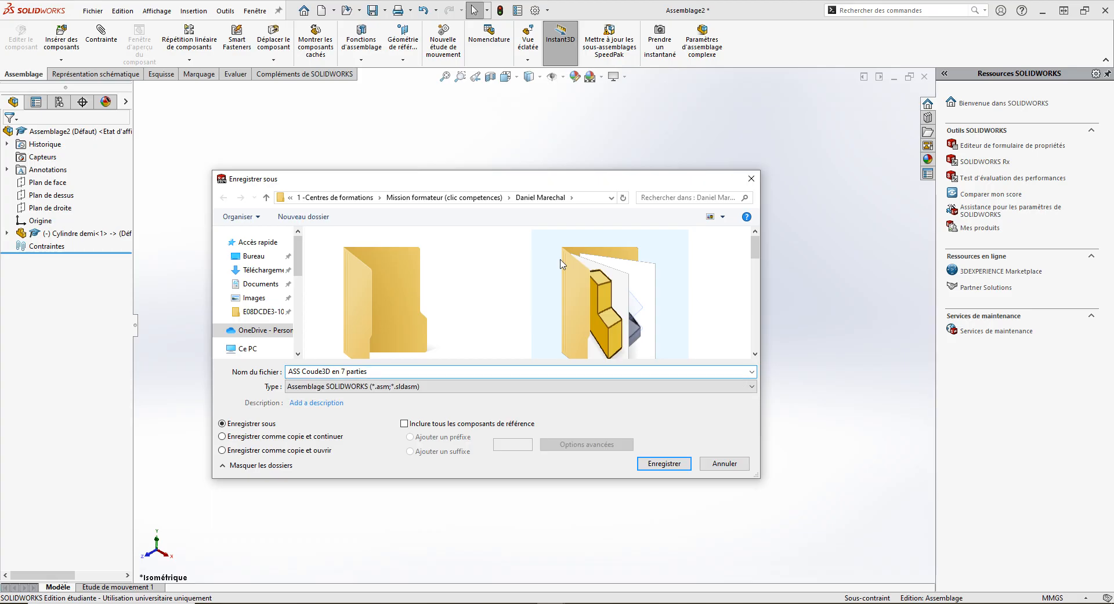
key(Return)
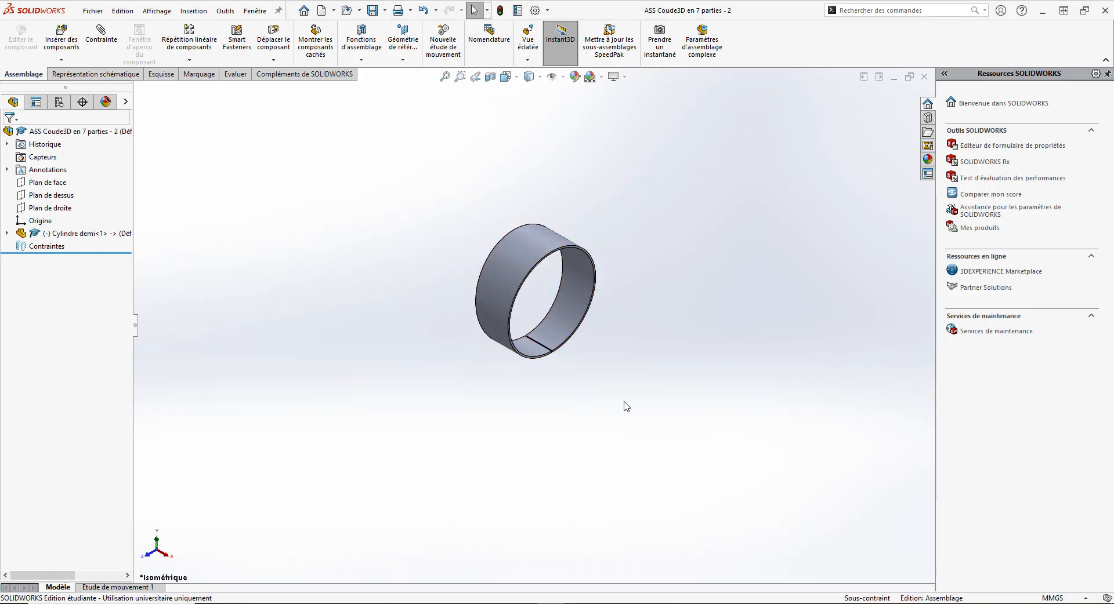
- Turn on the display of planes in the assembly view and bring all of the component's reference planes into view
click(562, 77)
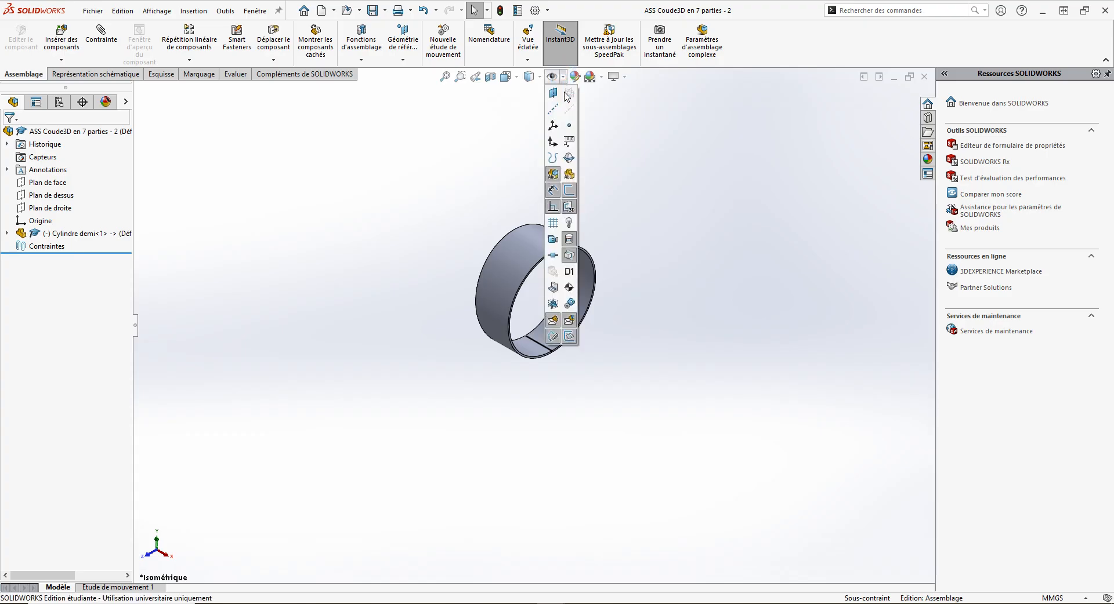
click(554, 94)
click(637, 171)
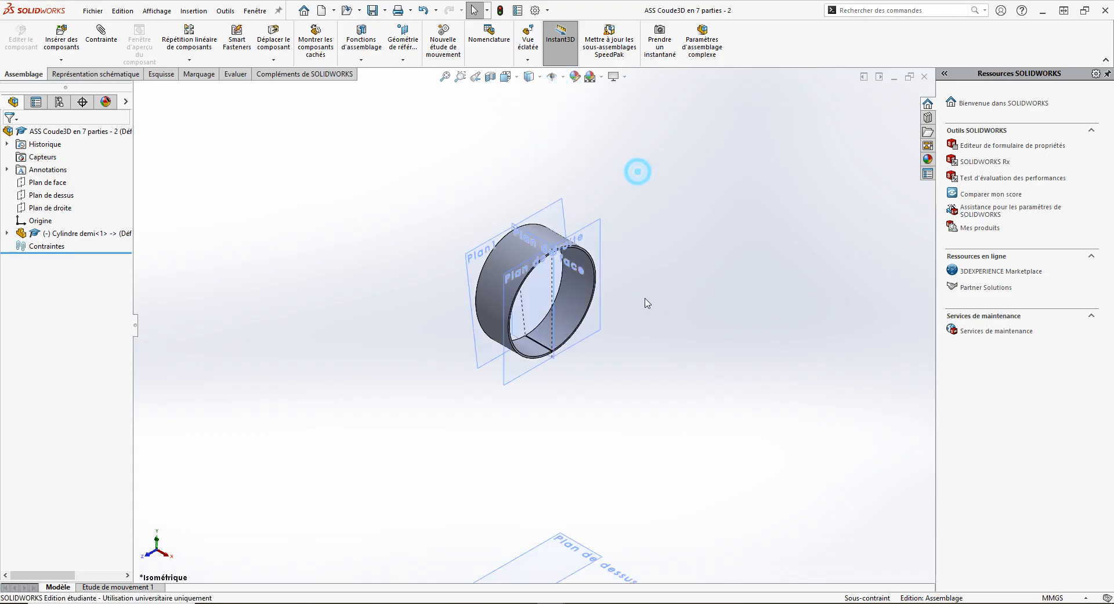
middle_drag(644, 299, 654, 258)
scroll(603, 320, up, 4)
middle_drag(598, 379, 631, 453)
click(405, 252)
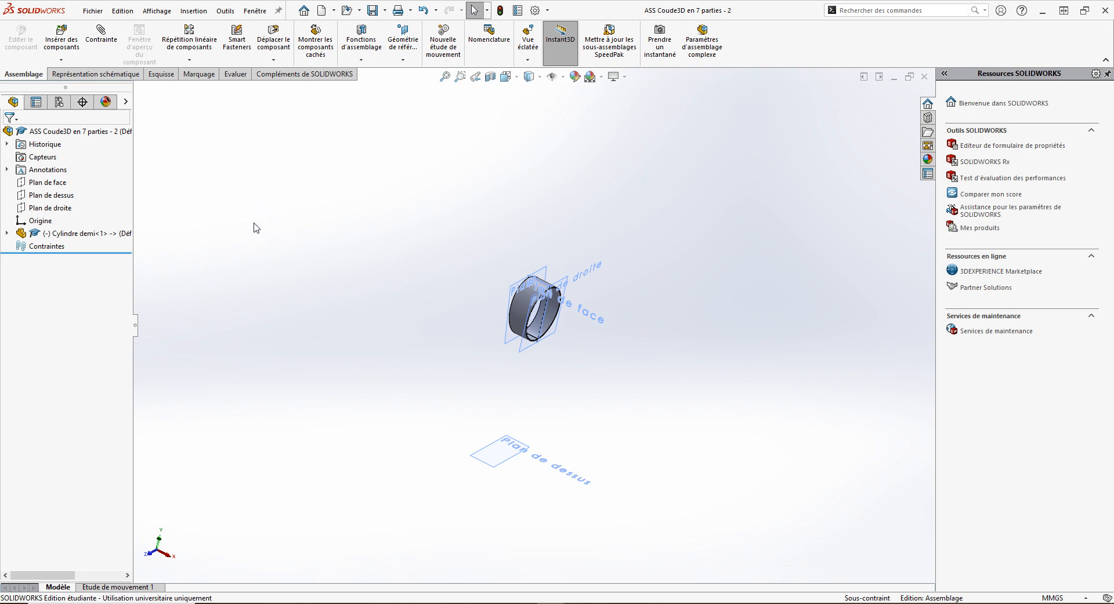
click(101, 37)
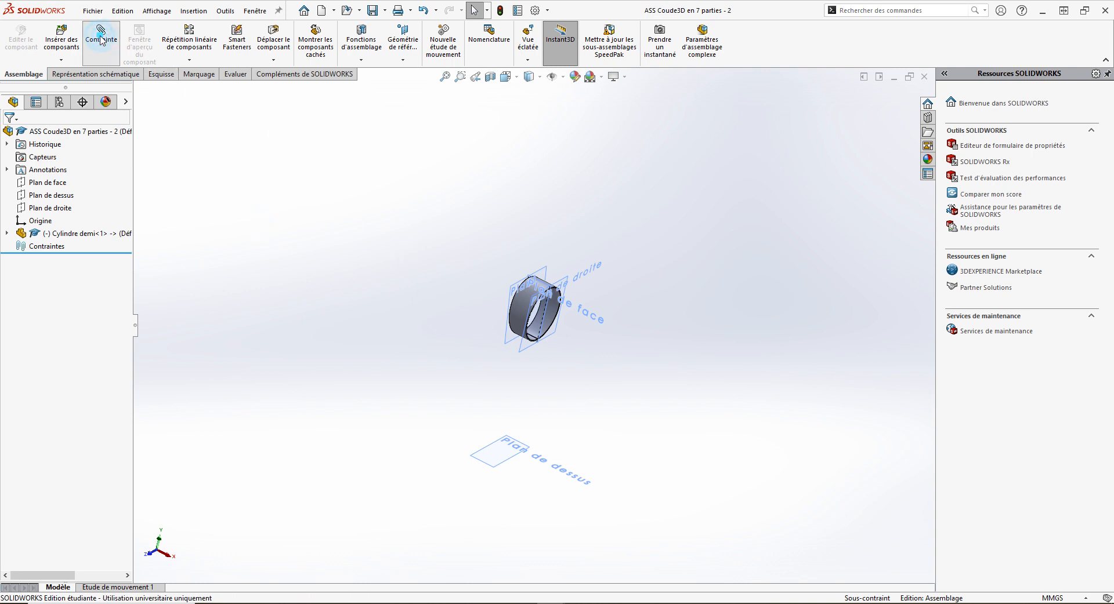
scroll(530, 346, up, 5)
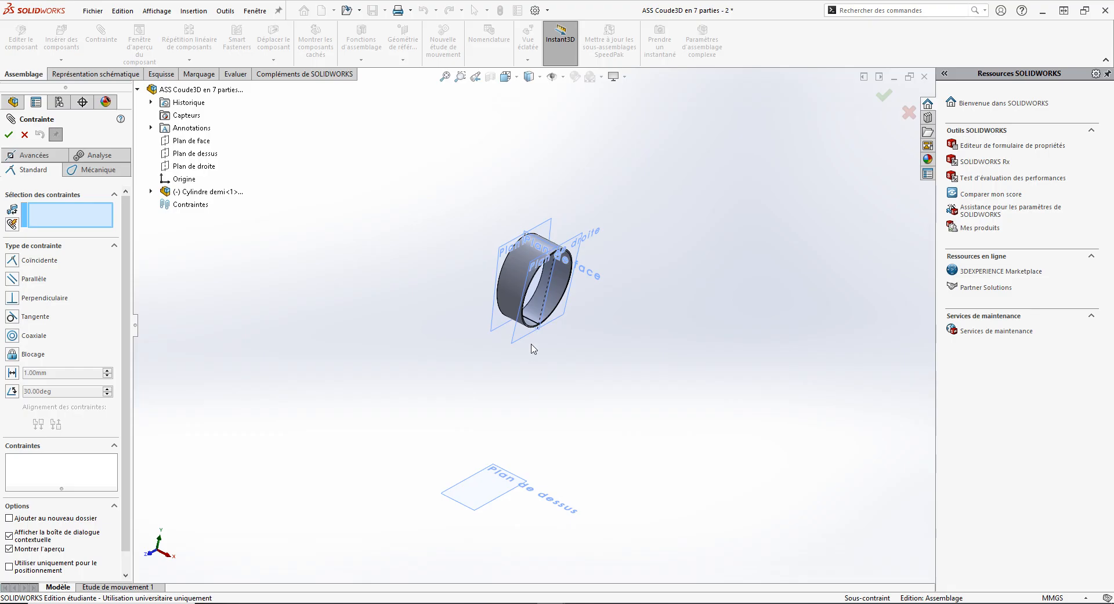
middle_drag(549, 246, 604, 219)
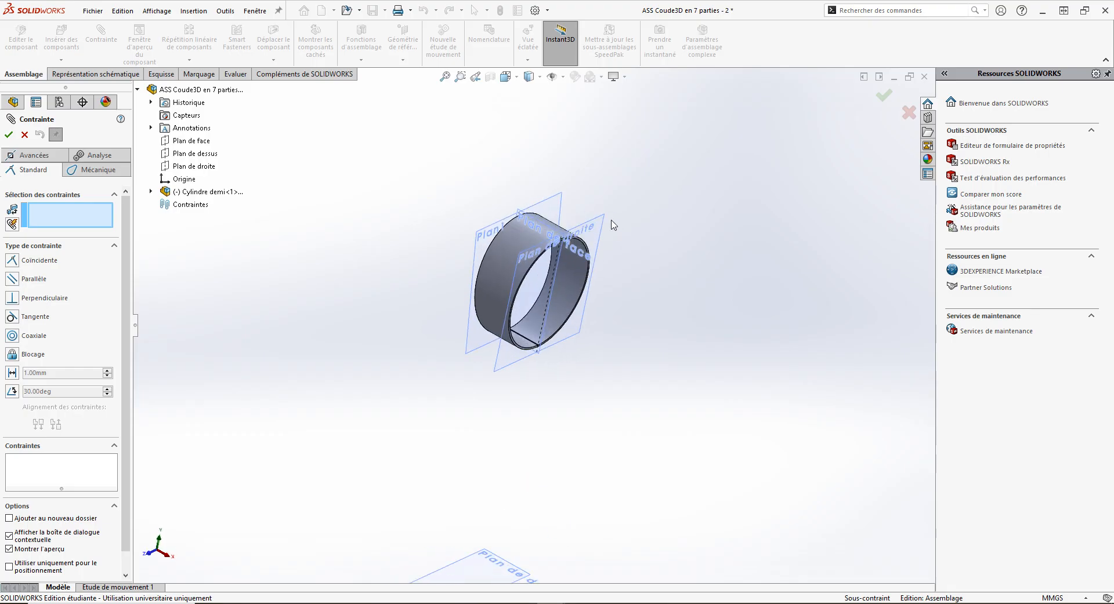
click(603, 217)
scroll(688, 240, up, 4)
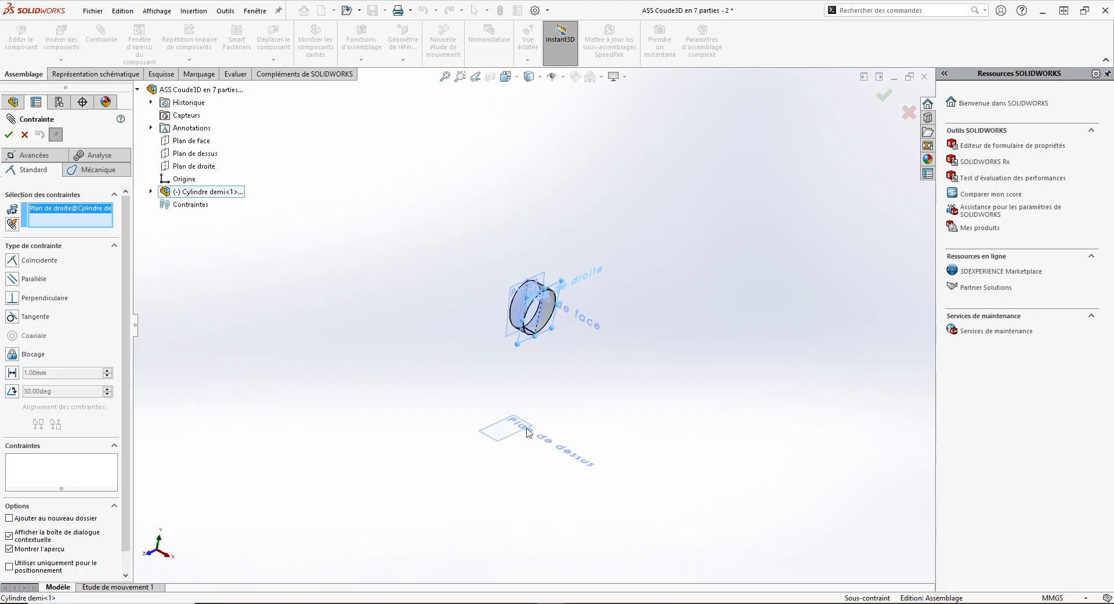
scroll(530, 423, down, 1)
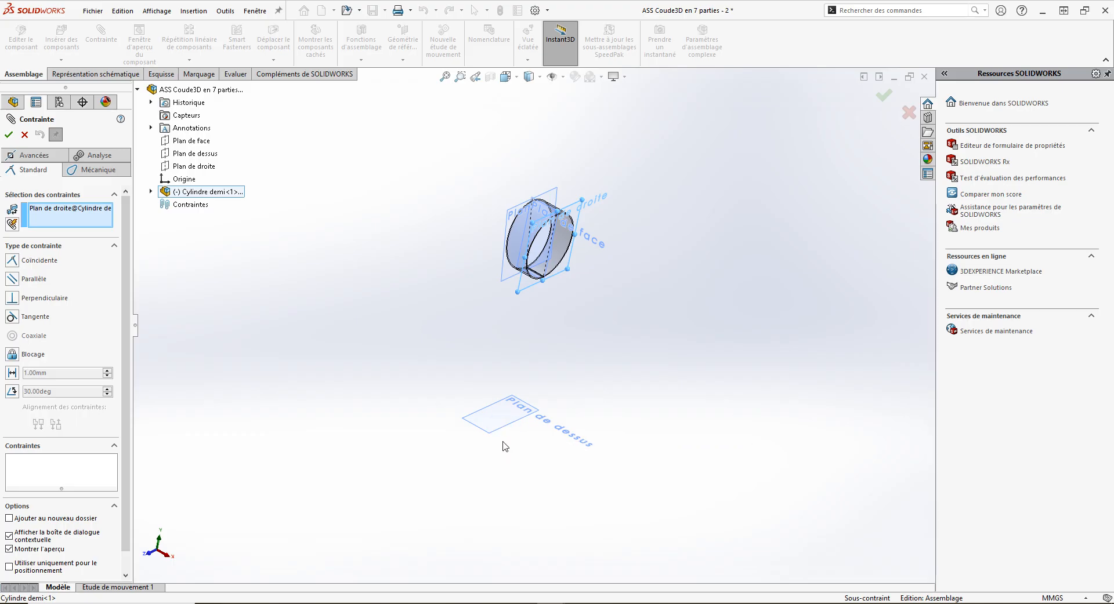
click(500, 424)
click(491, 436)
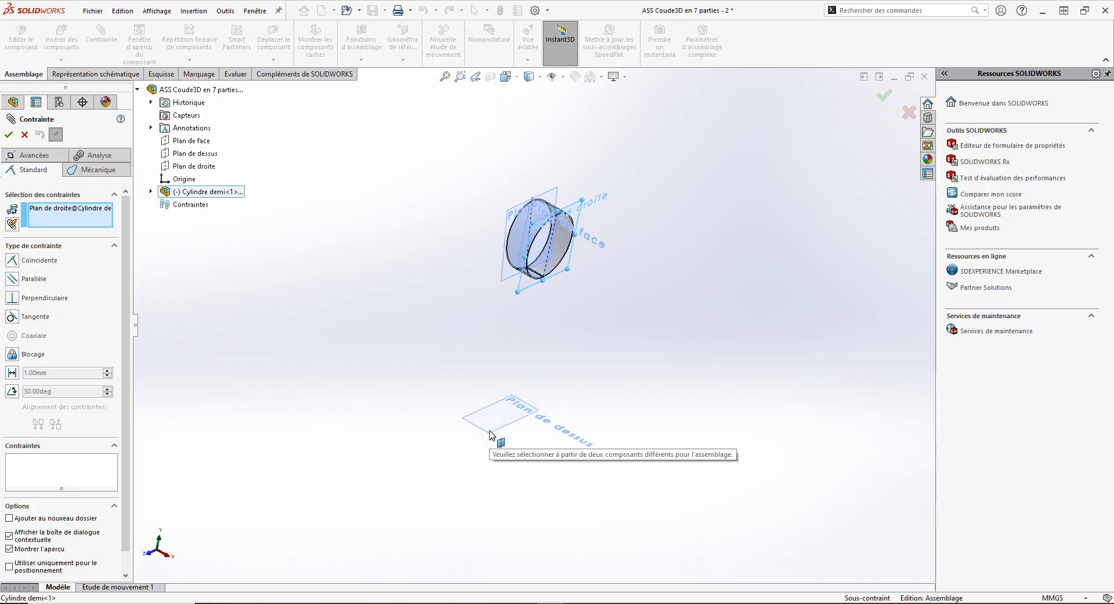
click(309, 298)
click(309, 298)
click(25, 135)
click(393, 210)
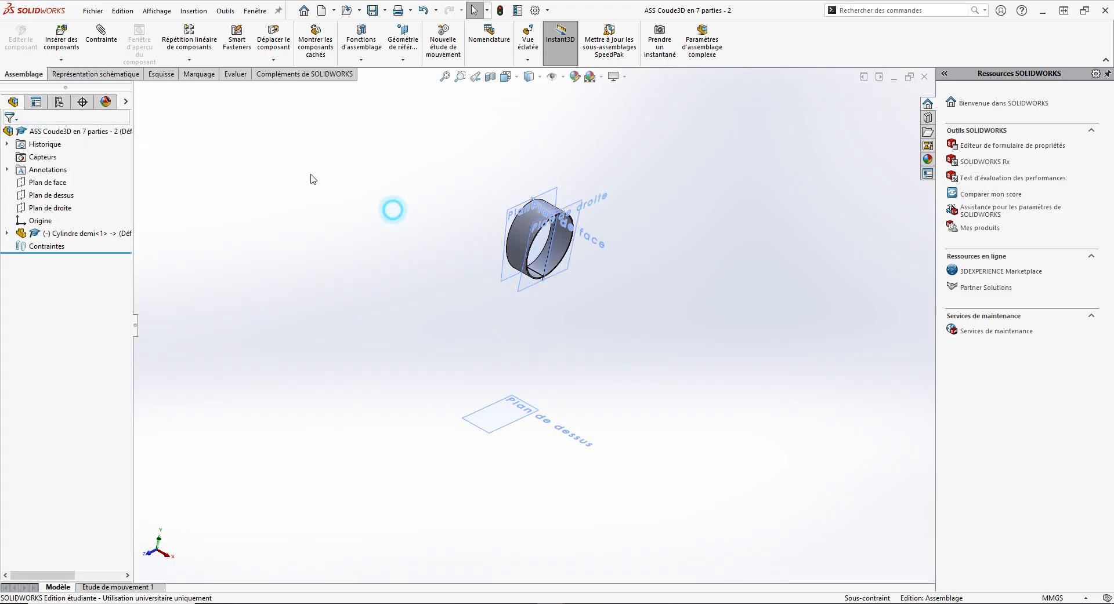
- Mate the assembly's Plan de droite coincident with Plan de dessus of the Cylindre demi component
click(103, 32)
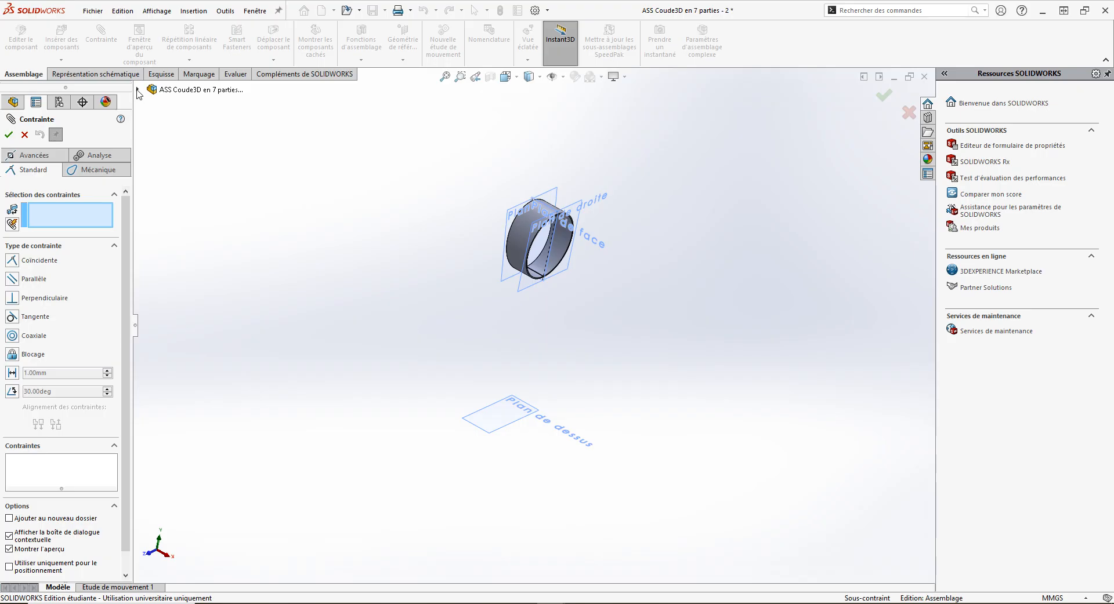
click(138, 90)
click(152, 192)
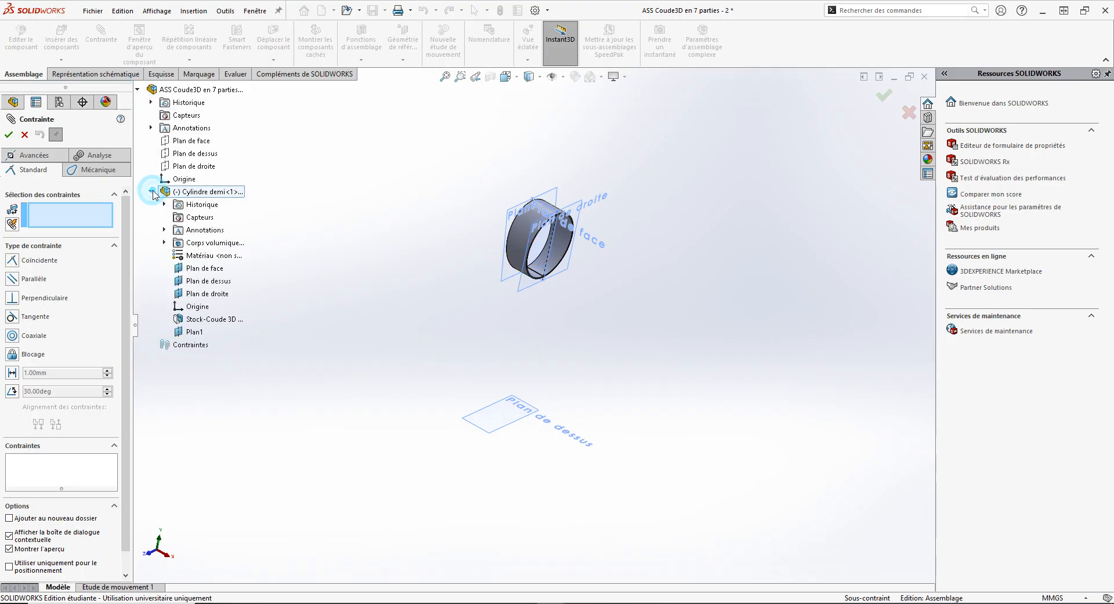
click(208, 155)
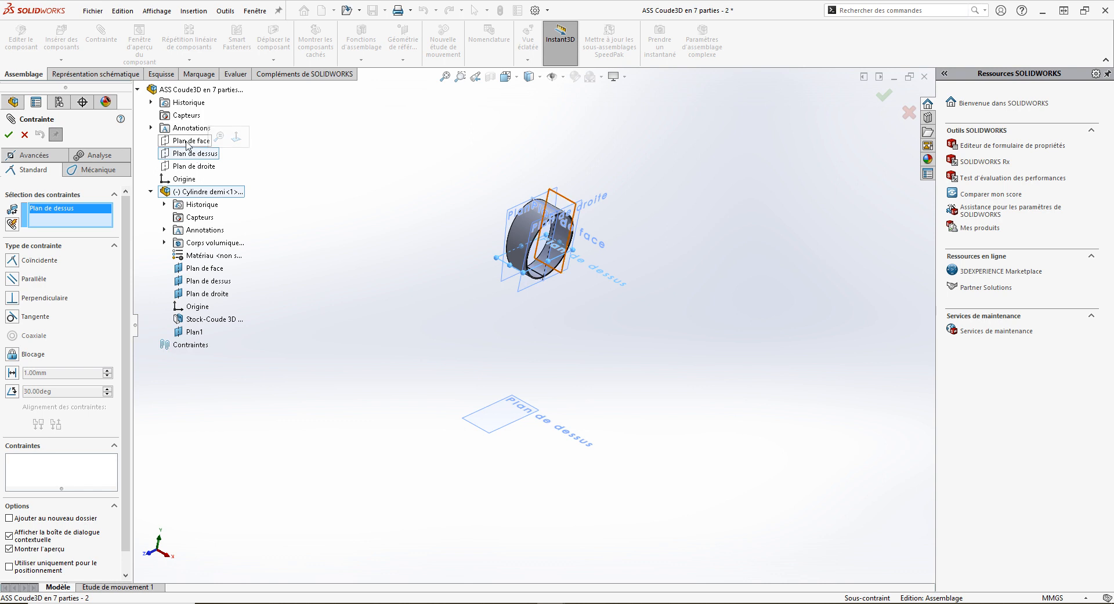
click(181, 168)
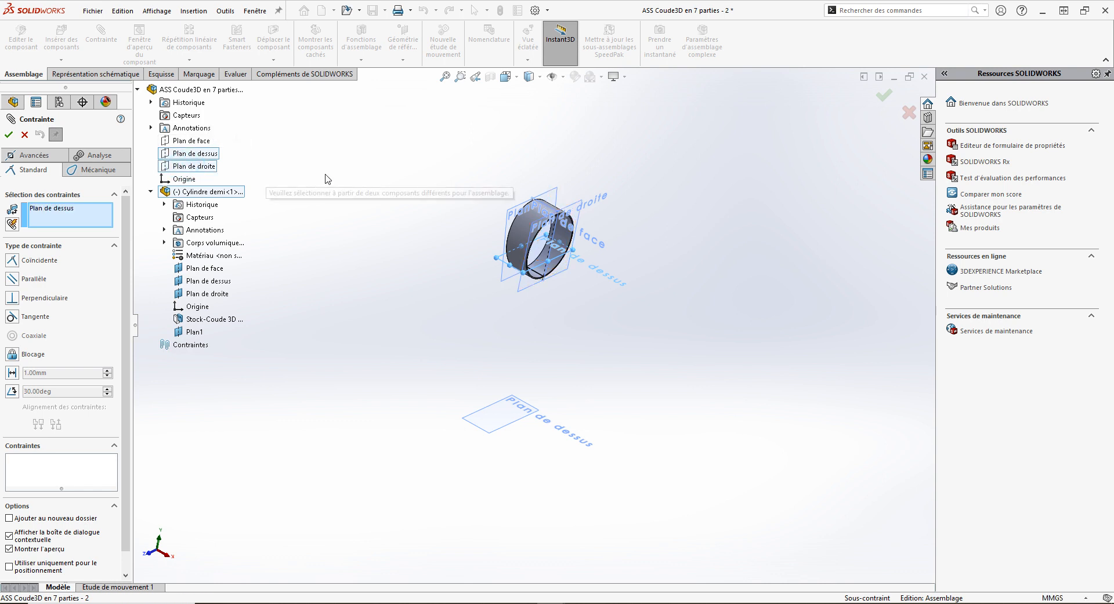
right_click(57, 210)
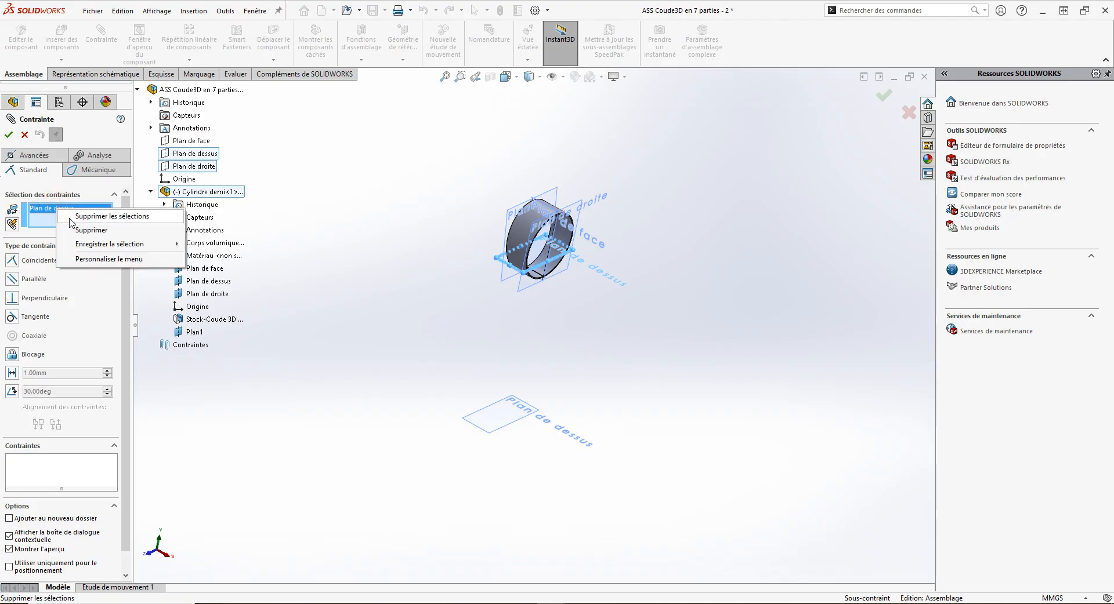
click(110, 217)
click(194, 167)
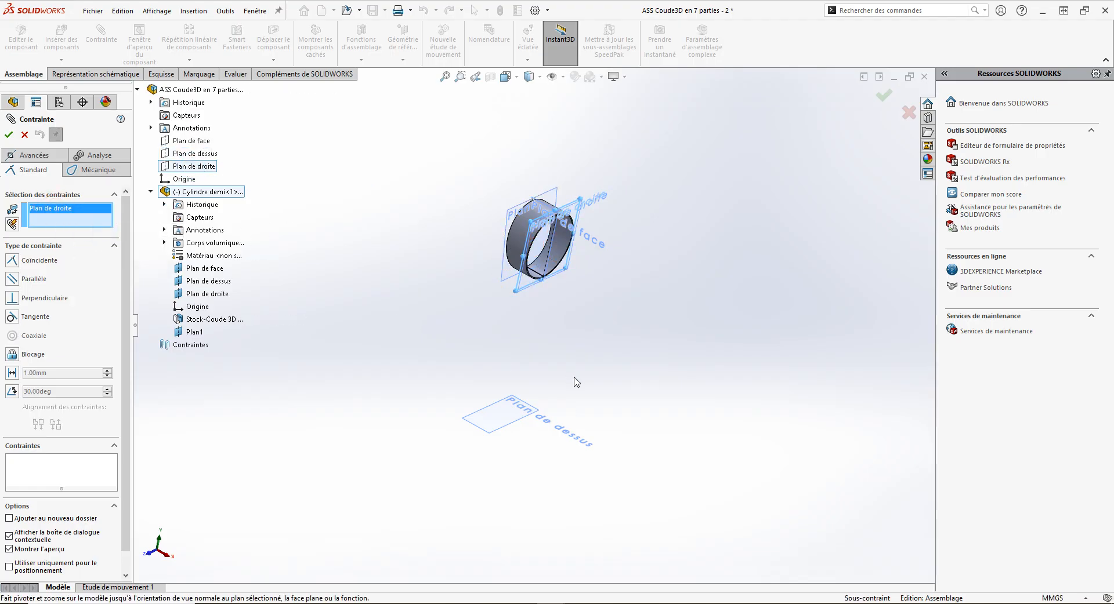
click(499, 430)
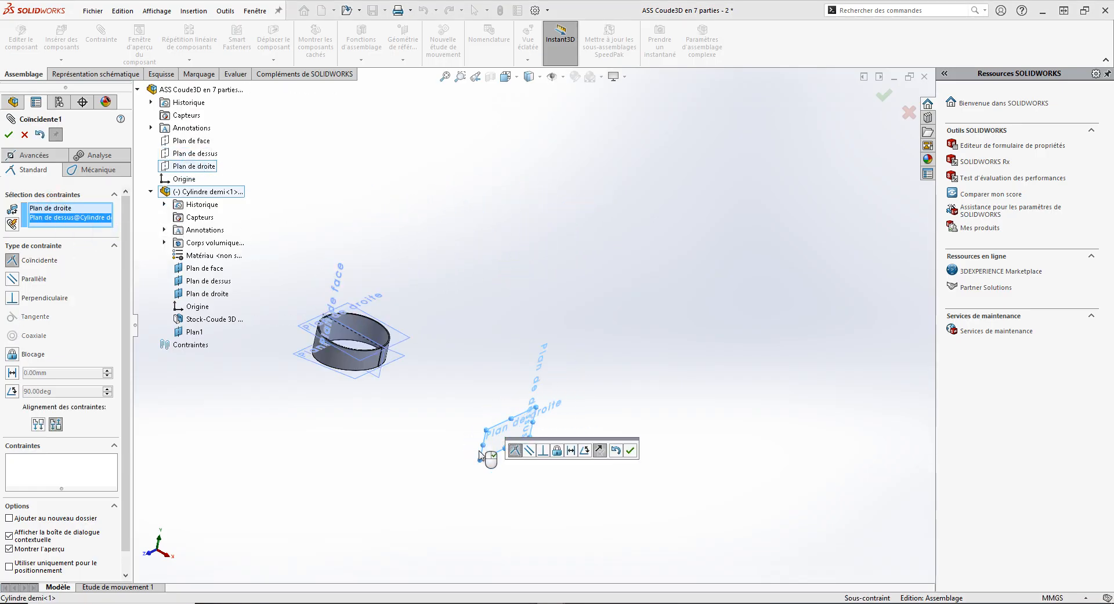
click(630, 450)
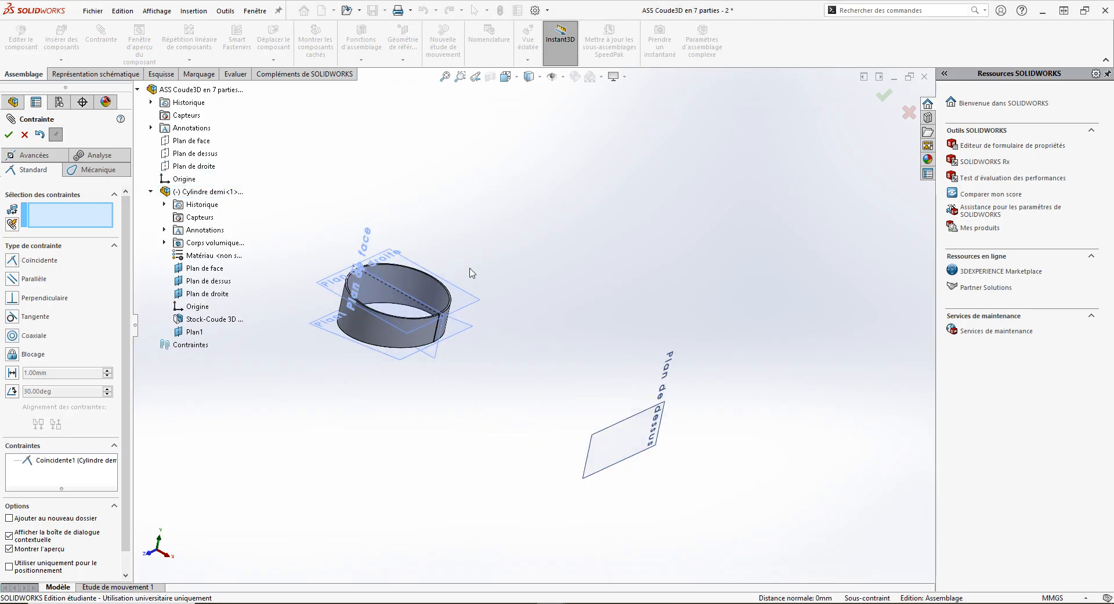
- Mate Plan de face of the Cylindre demi component coincident with the assembly's Plan de face
click(435, 360)
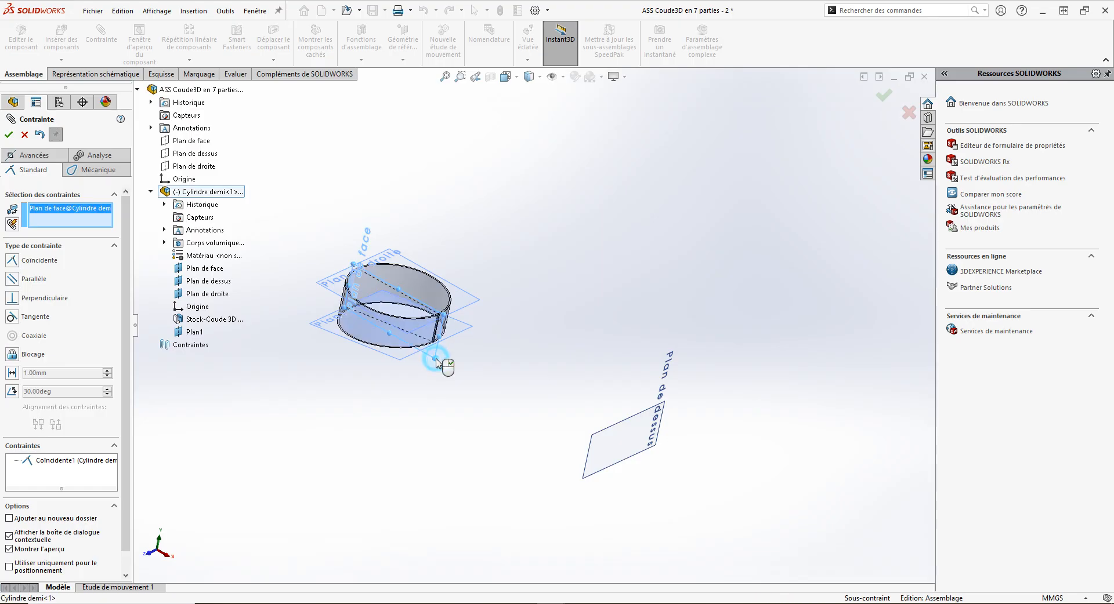
click(200, 142)
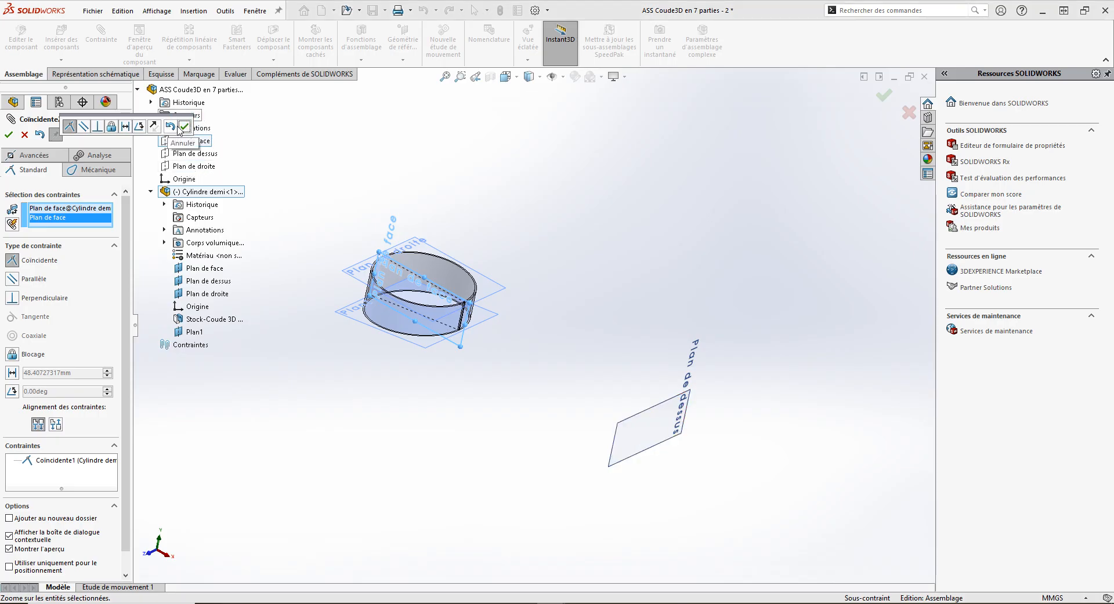
click(182, 126)
- Close the mate command and move the Cylindre demi component to test its remaining freedom
click(187, 154)
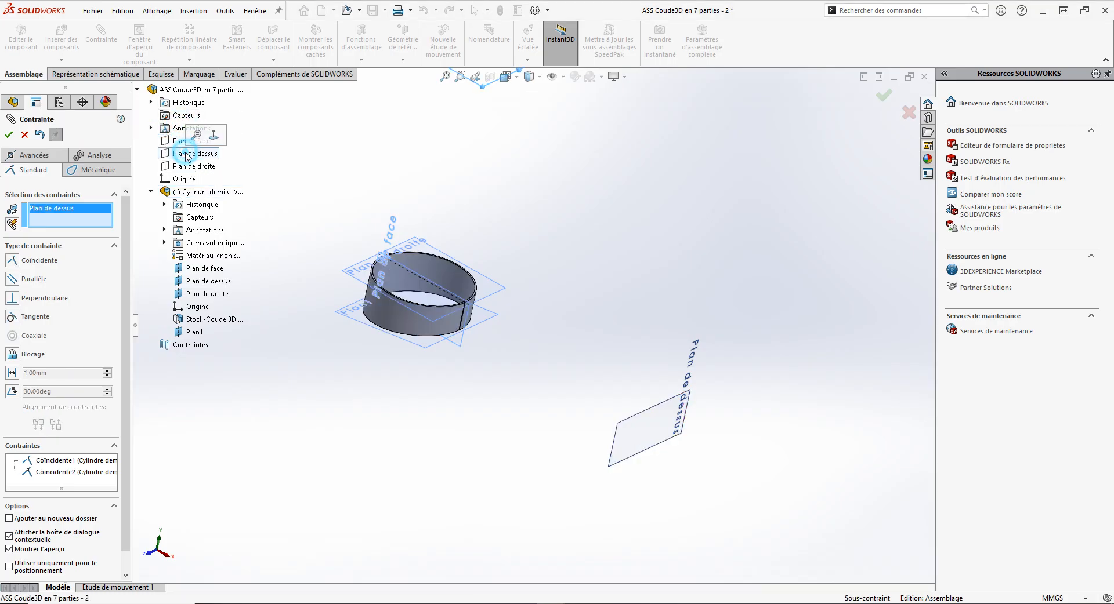
scroll(604, 248, up, 2)
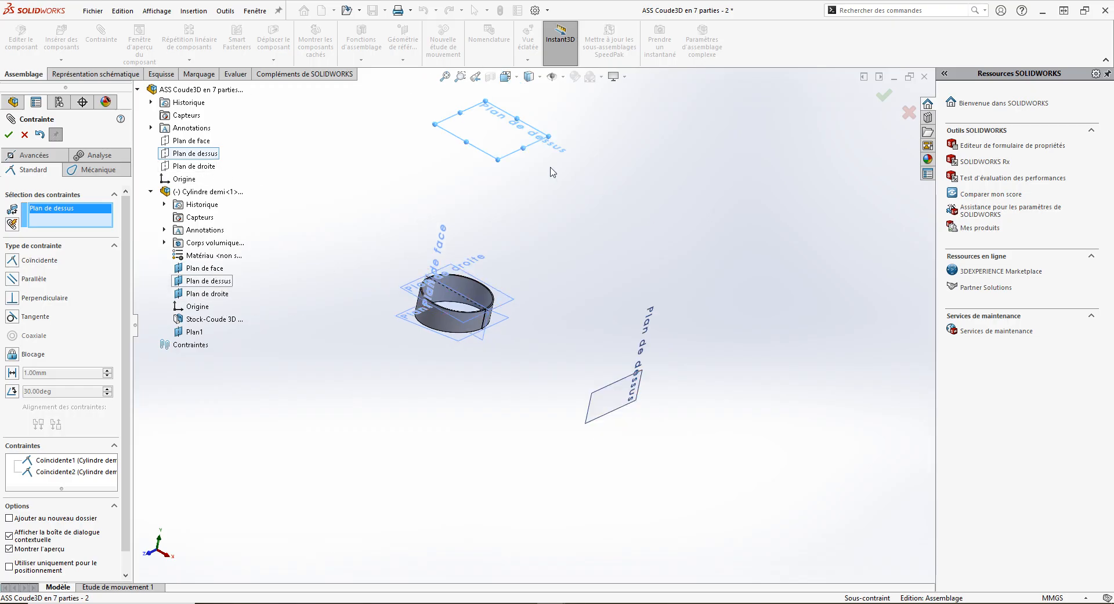
click(9, 134)
click(368, 217)
drag(446, 326, 350, 282)
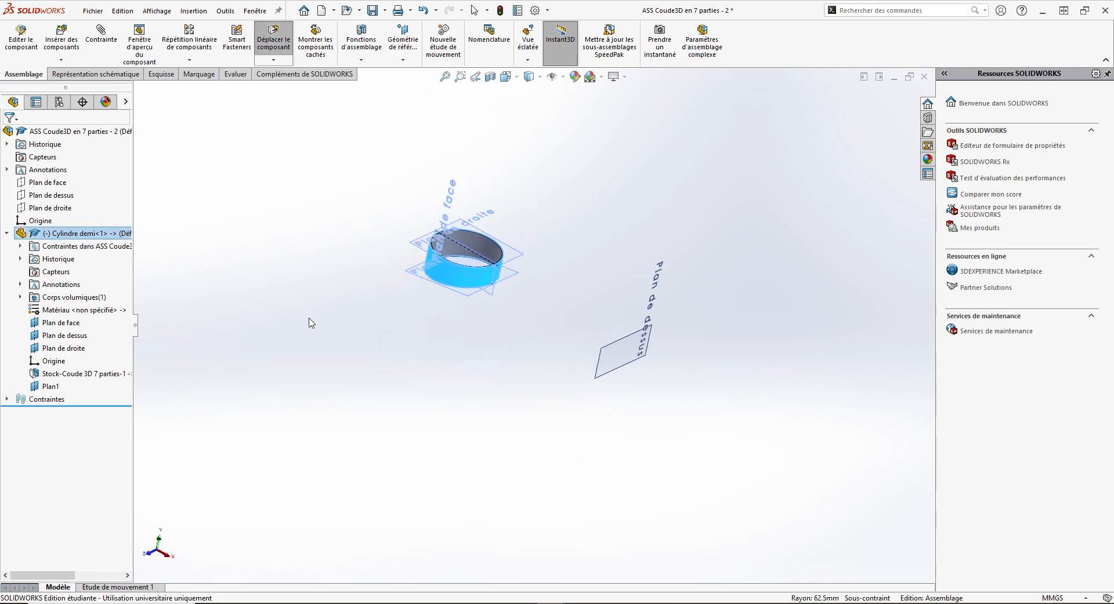
click(300, 354)
scroll(537, 347, up, 2)
click(278, 196)
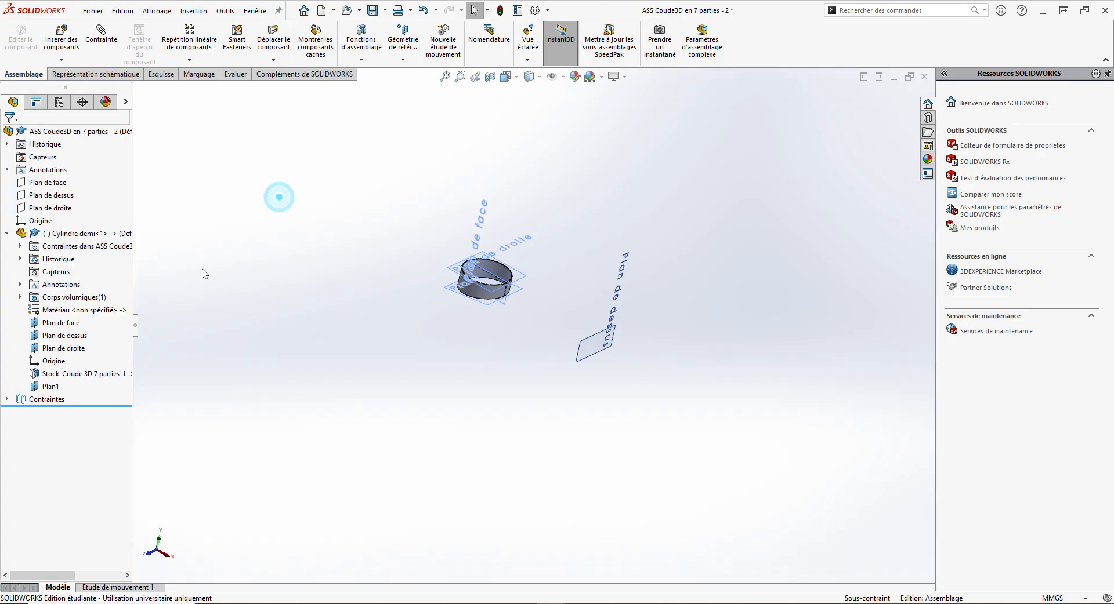
click(102, 40)
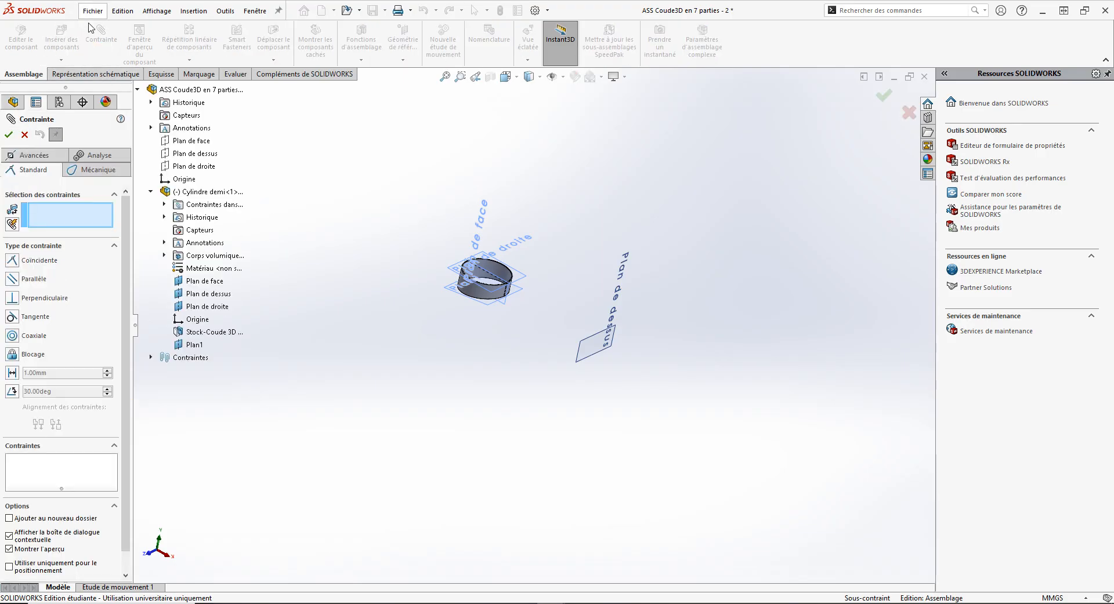
click(194, 159)
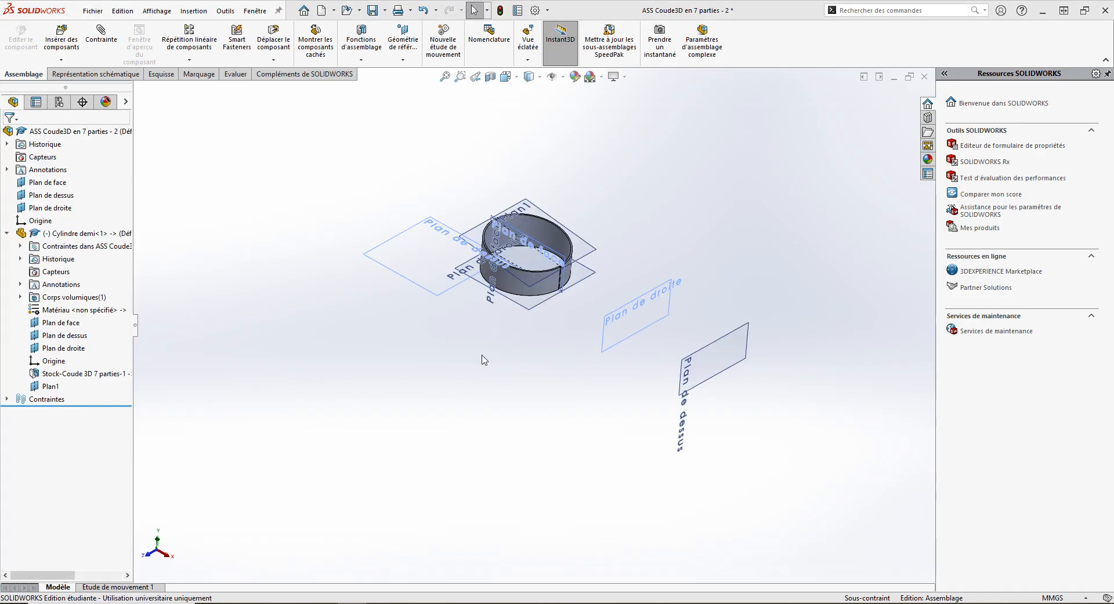
click(569, 389)
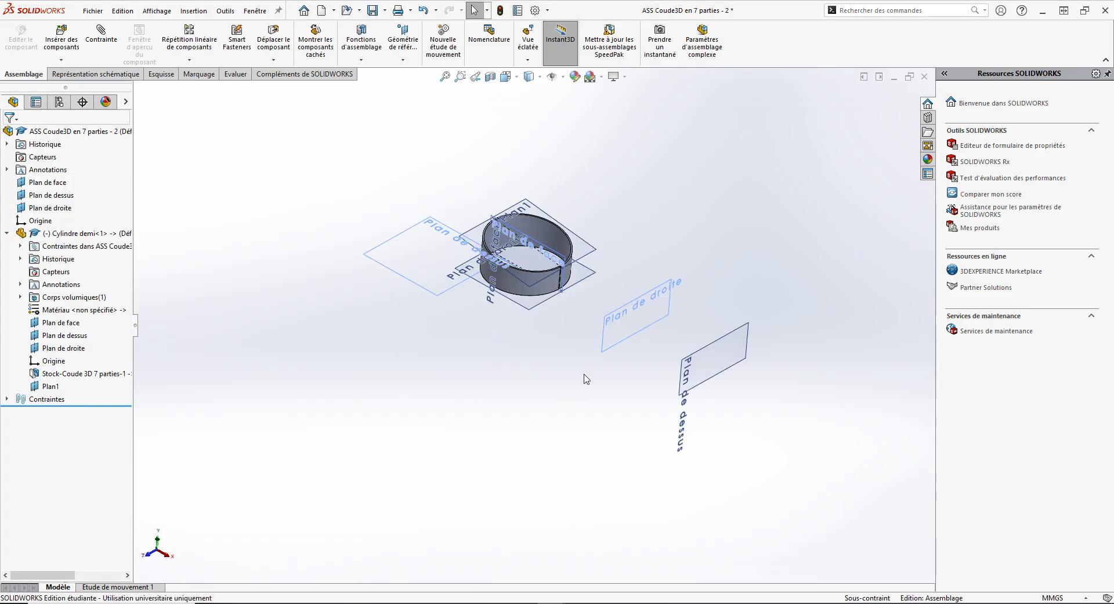
click(545, 375)
- Add a coincident mate between the assembly's Plan de droite and Plan de dessus of Cylindre demi
click(101, 32)
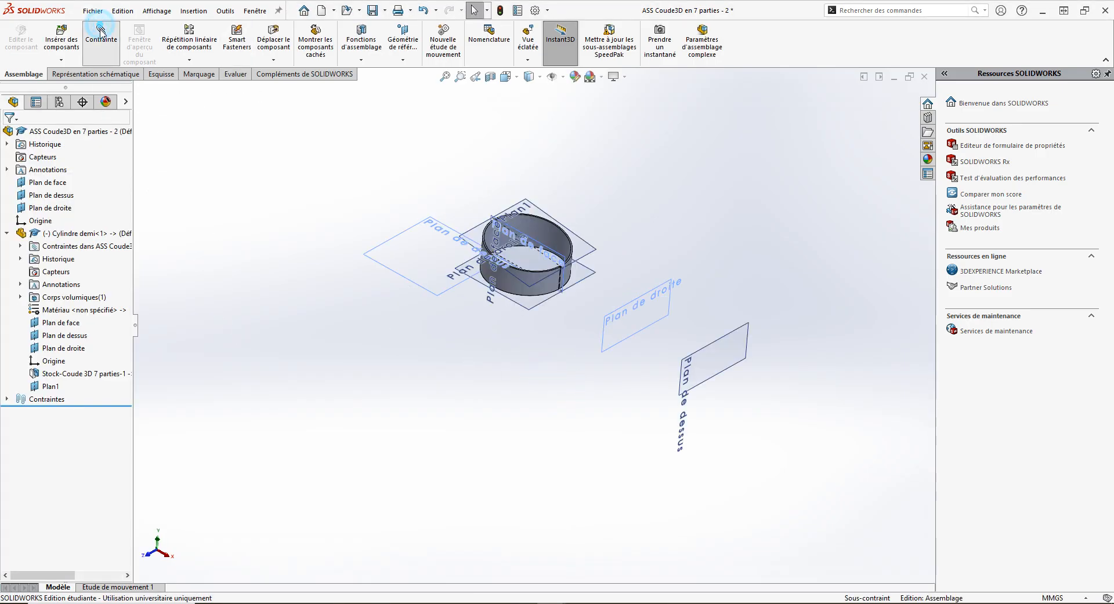
click(662, 283)
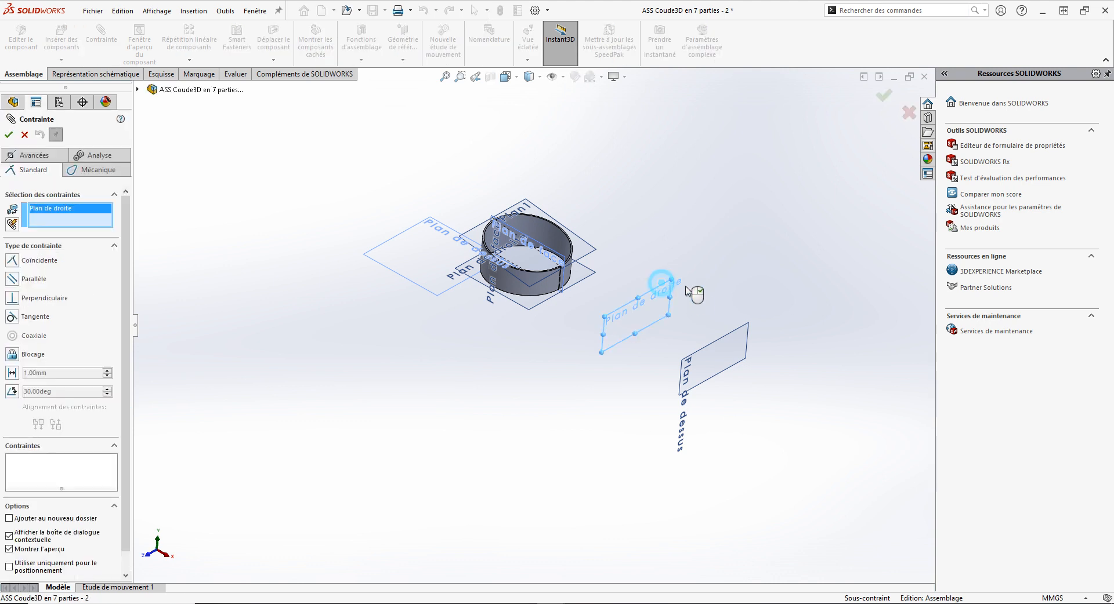
click(723, 341)
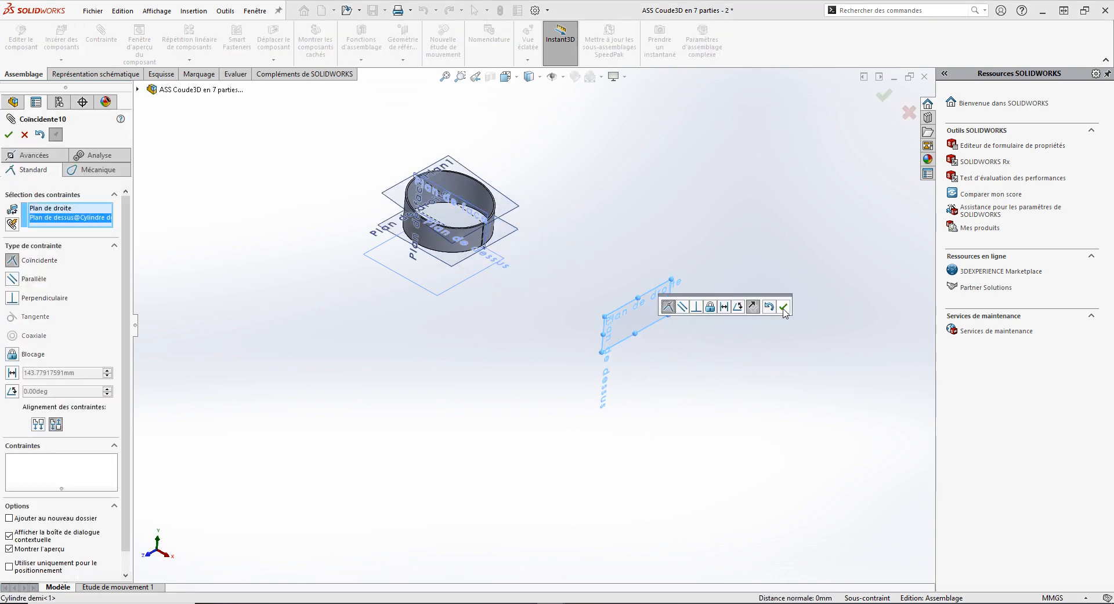
click(783, 307)
click(791, 255)
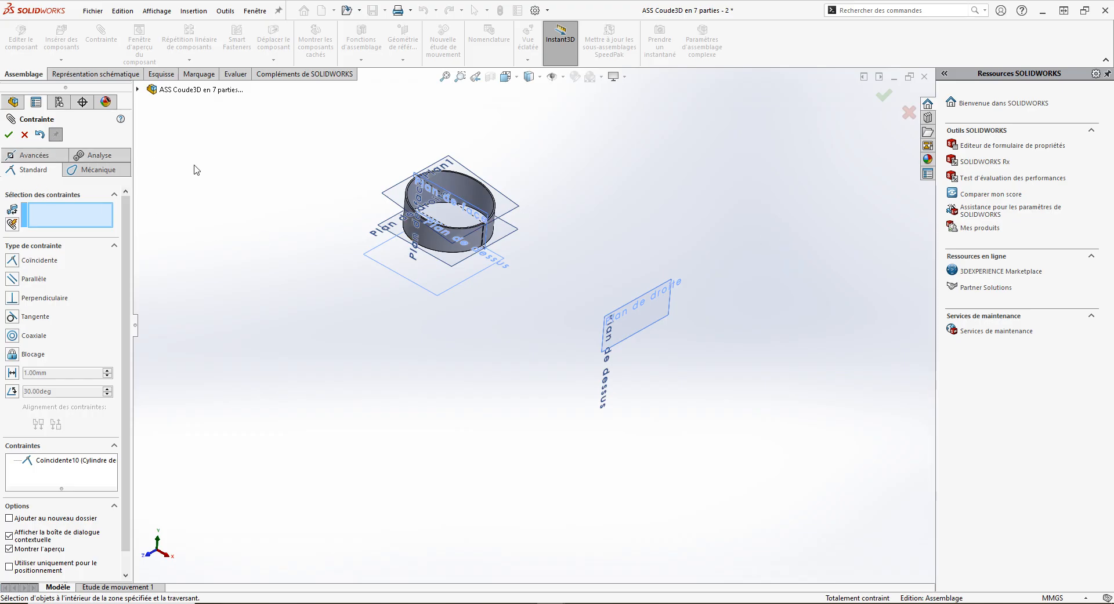
click(8, 135)
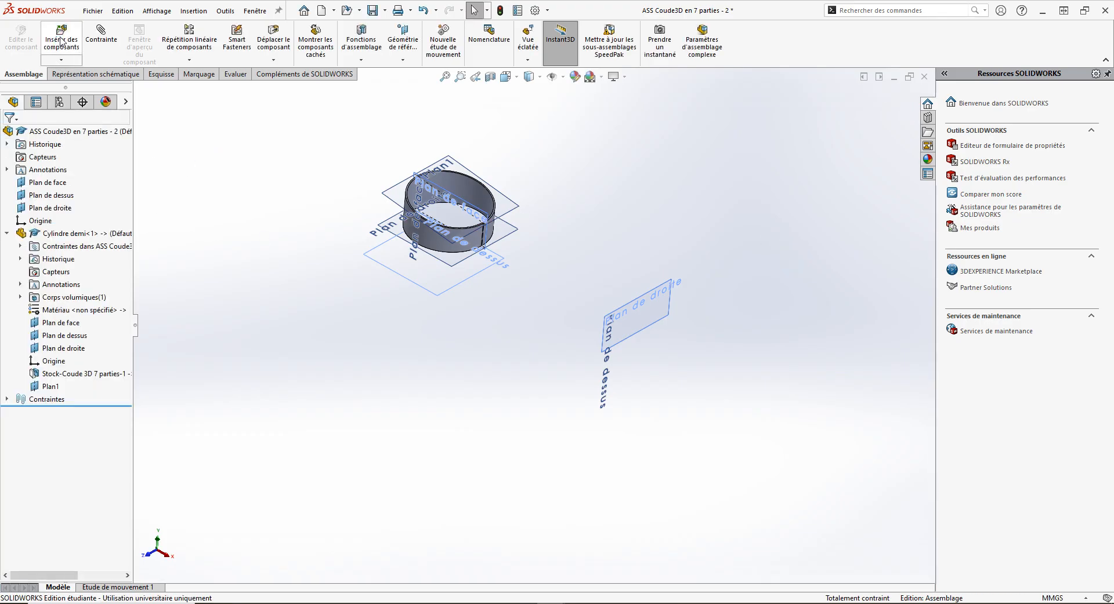
- Insert the Cylindre 02 part into the assembly and place it beside the Cylindre demi component
click(62, 36)
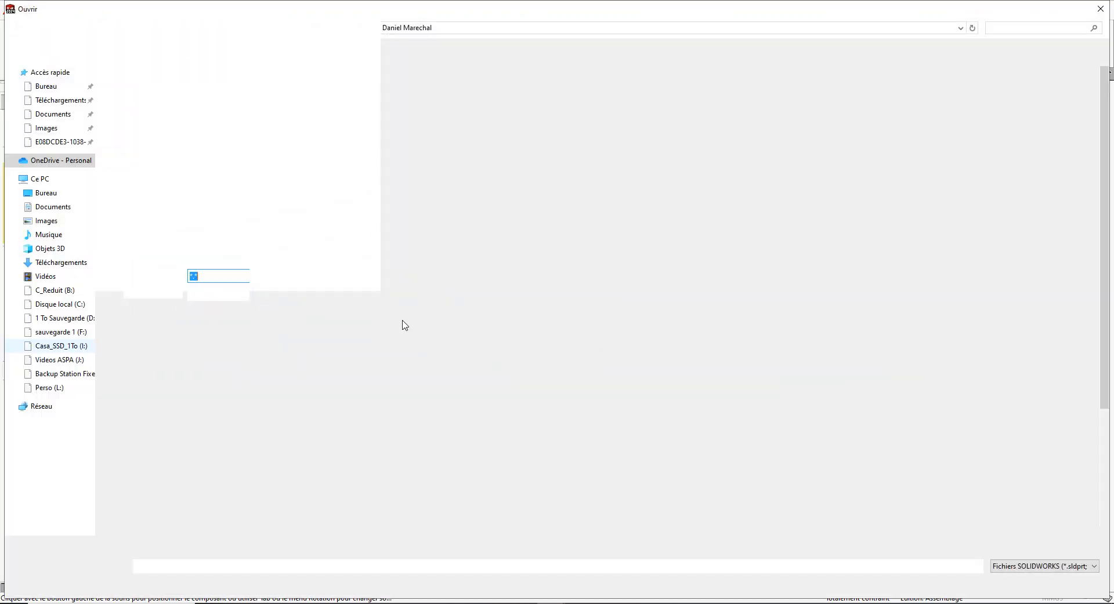
scroll(600, 300, down, 3)
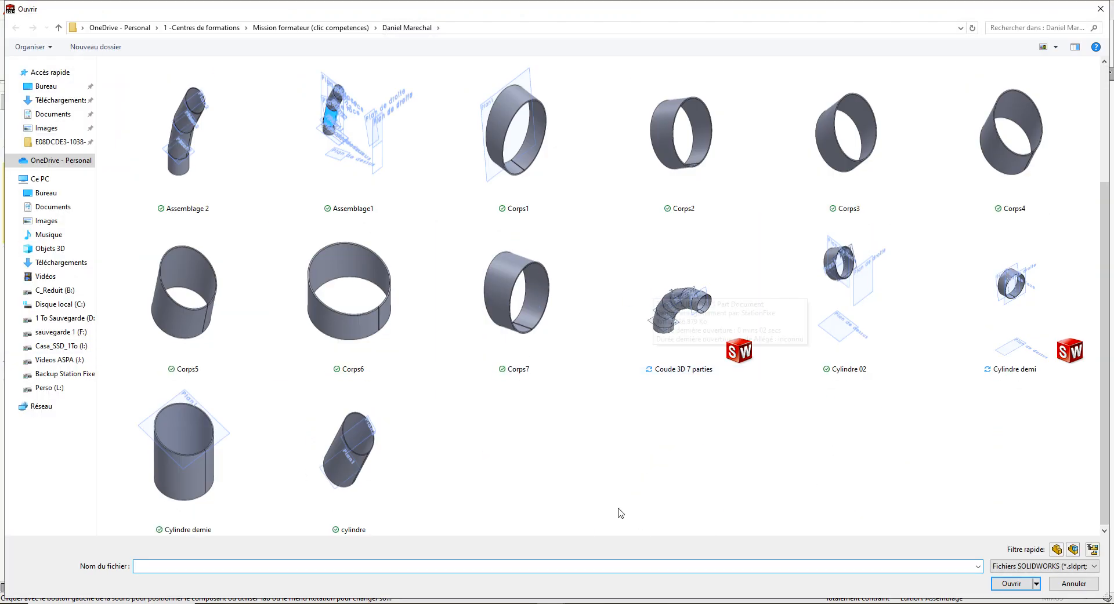
double_click(845, 272)
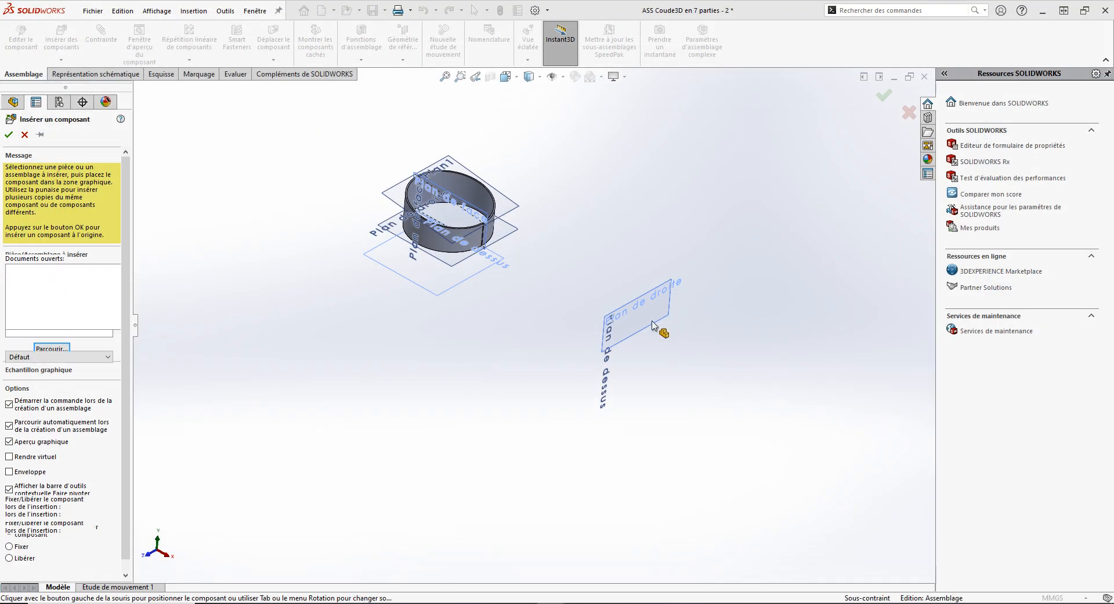
click(629, 158)
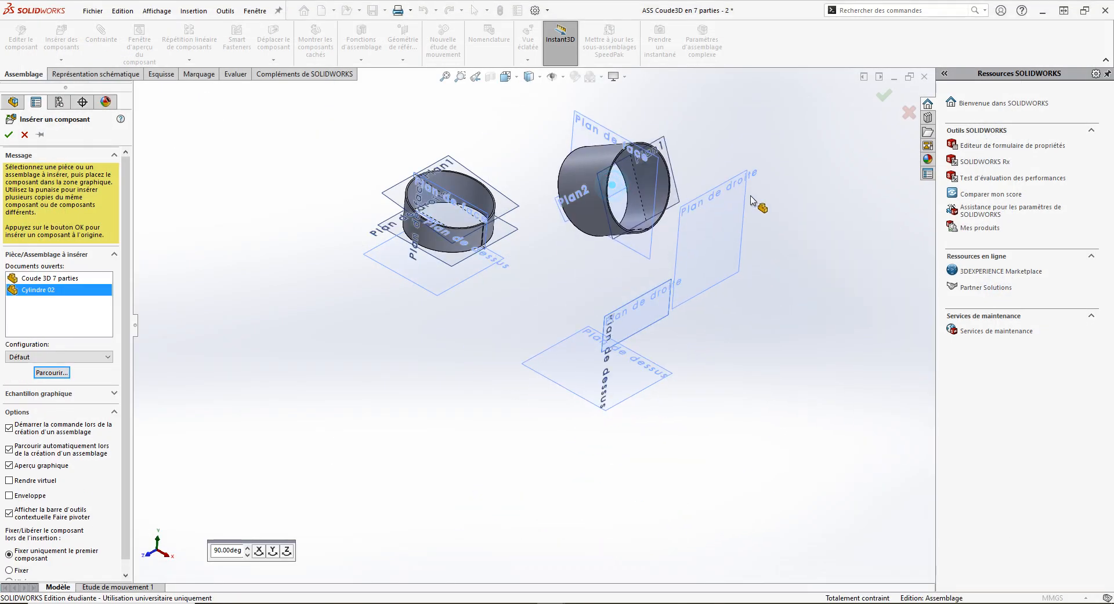
middle_drag(719, 345, 724, 400)
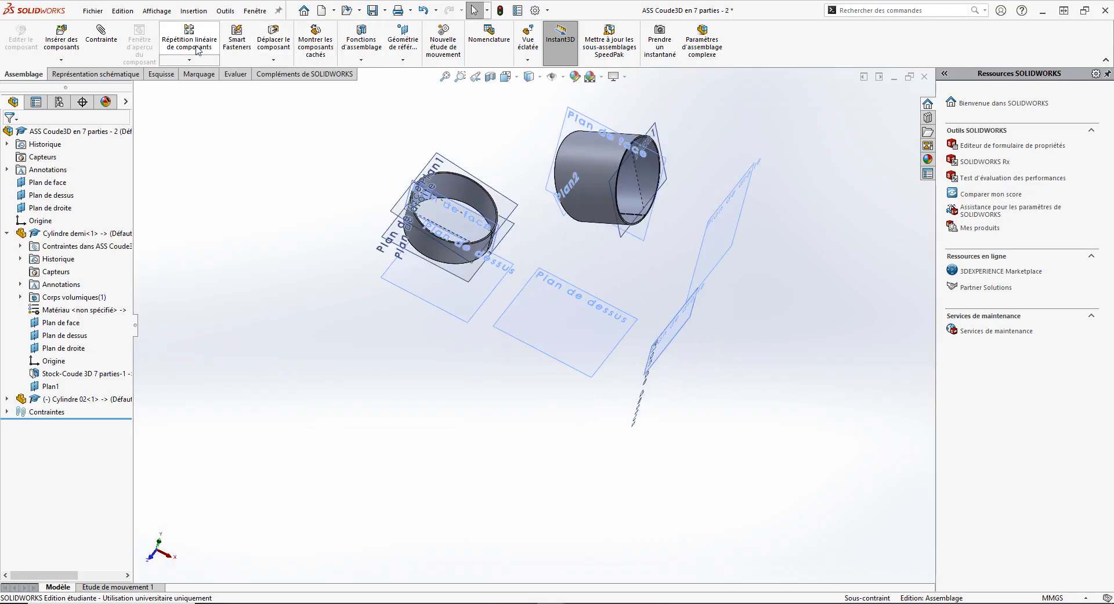
click(101, 36)
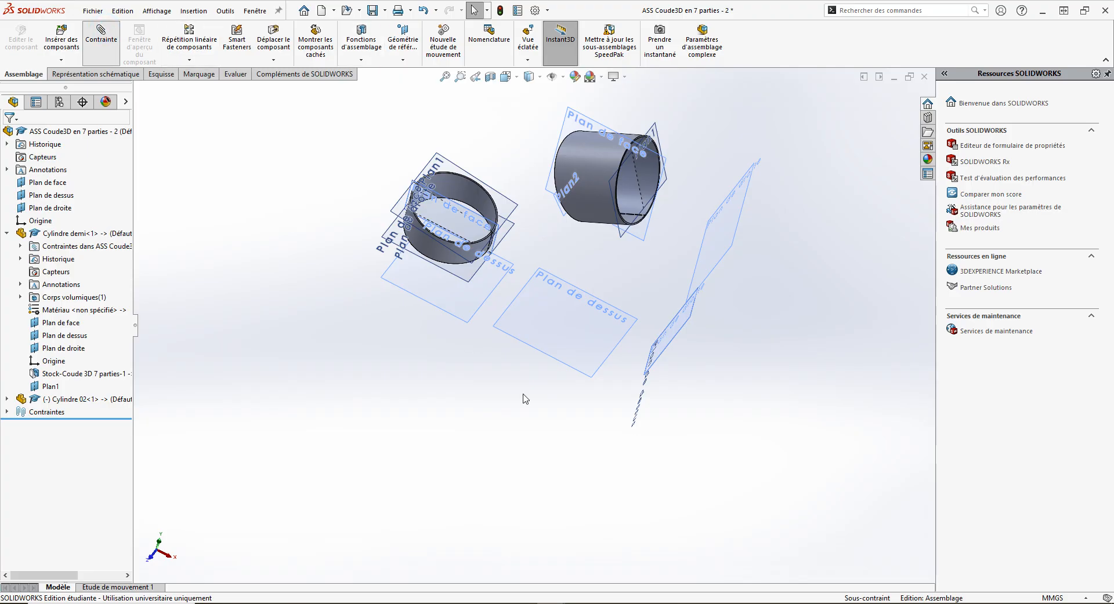
middle_drag(725, 373, 746, 323)
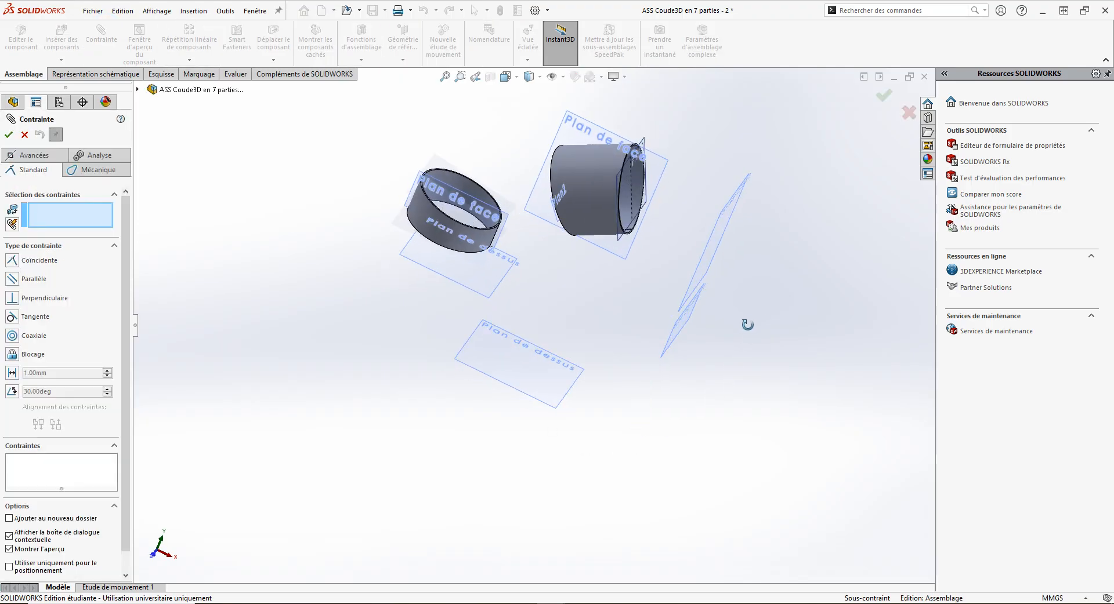
click(698, 290)
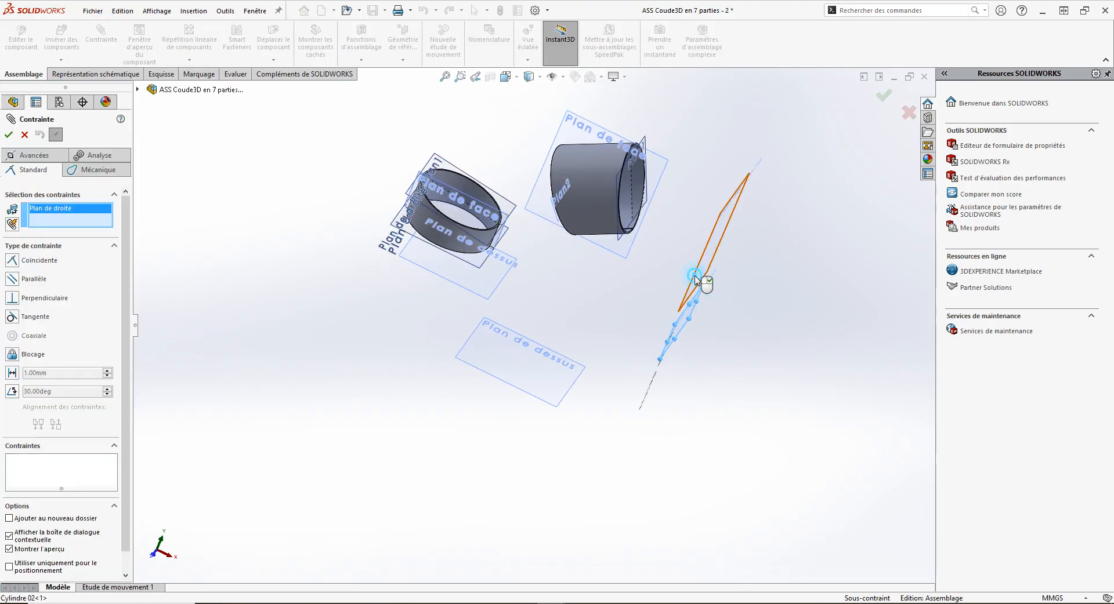
click(695, 278)
mouse_move(555, 344)
middle_down()
mouse_move(565, 286)
mouse_move(588, 268)
mouse_move(558, 329)
mouse_move(596, 410)
mouse_move(574, 354)
middle_up()
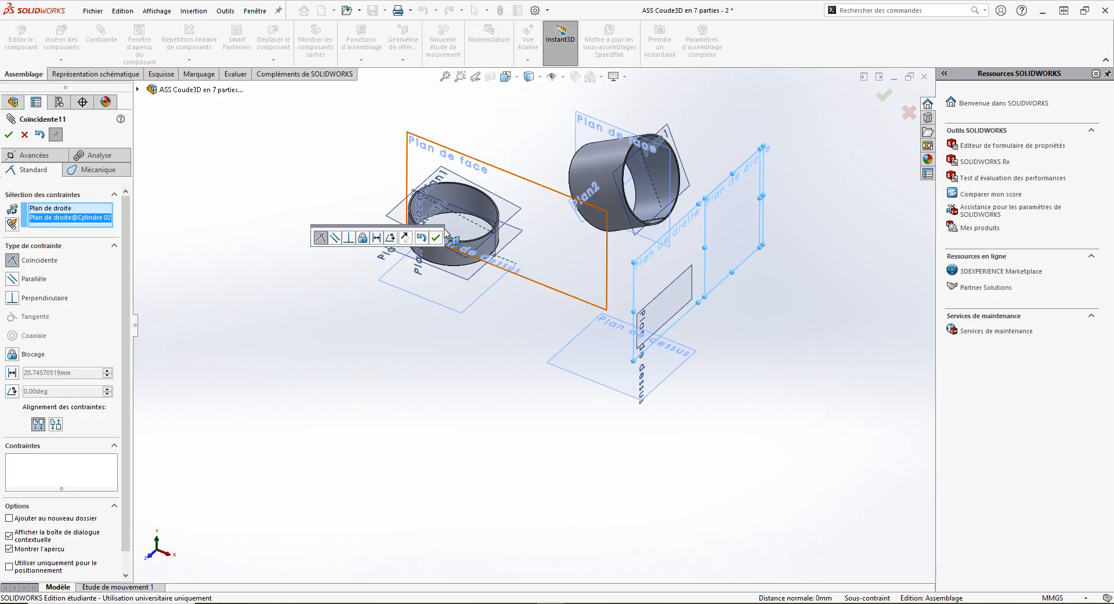
click(24, 134)
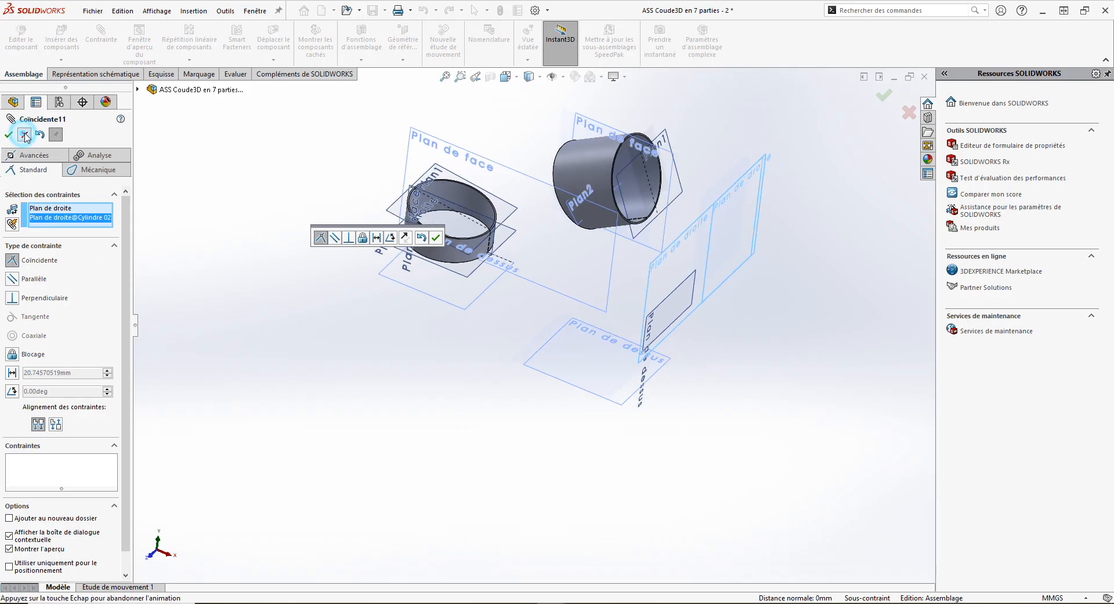
- Mate Plan2 of the Cylindre 02 component coincident with Plan1 of the Cylindre demi component
middle_drag(626, 191, 664, 200)
scroll(557, 116, down, 3)
middle_drag(554, 130, 531, 197)
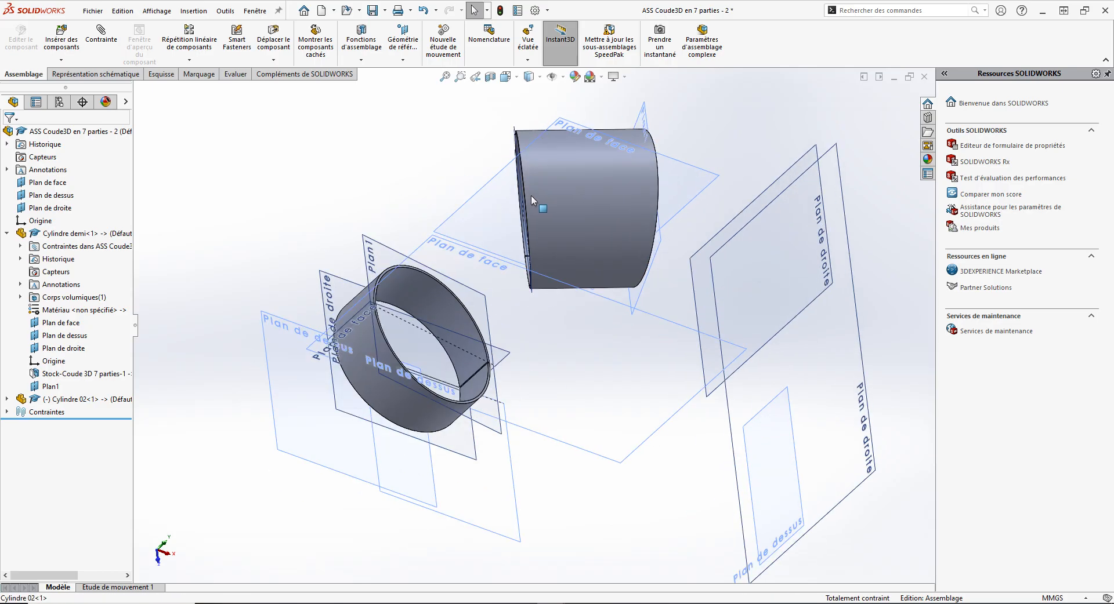
click(101, 35)
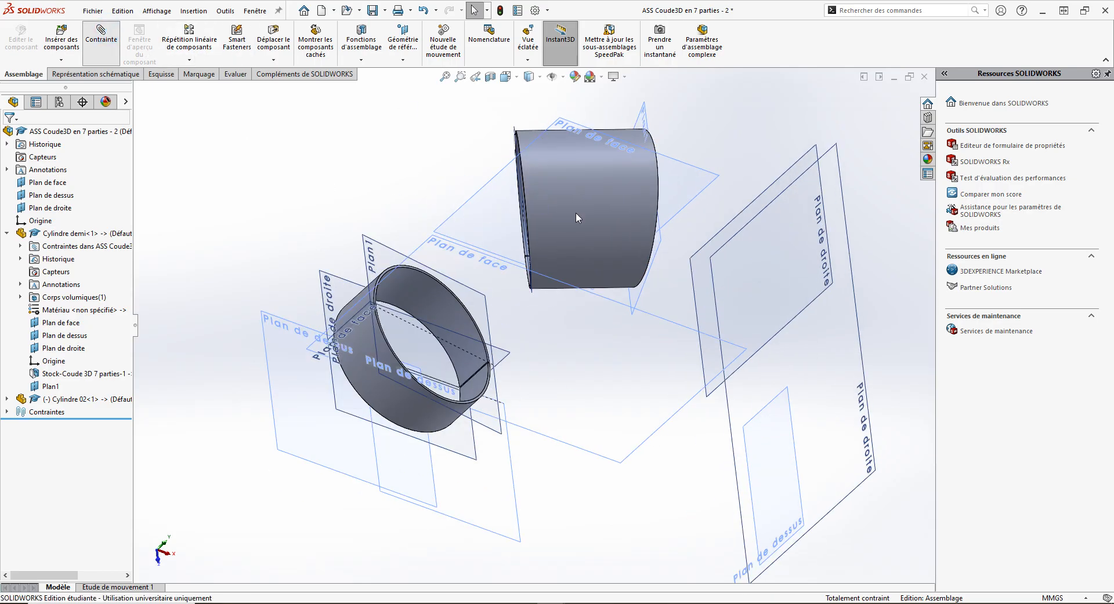
middle_drag(586, 197, 604, 199)
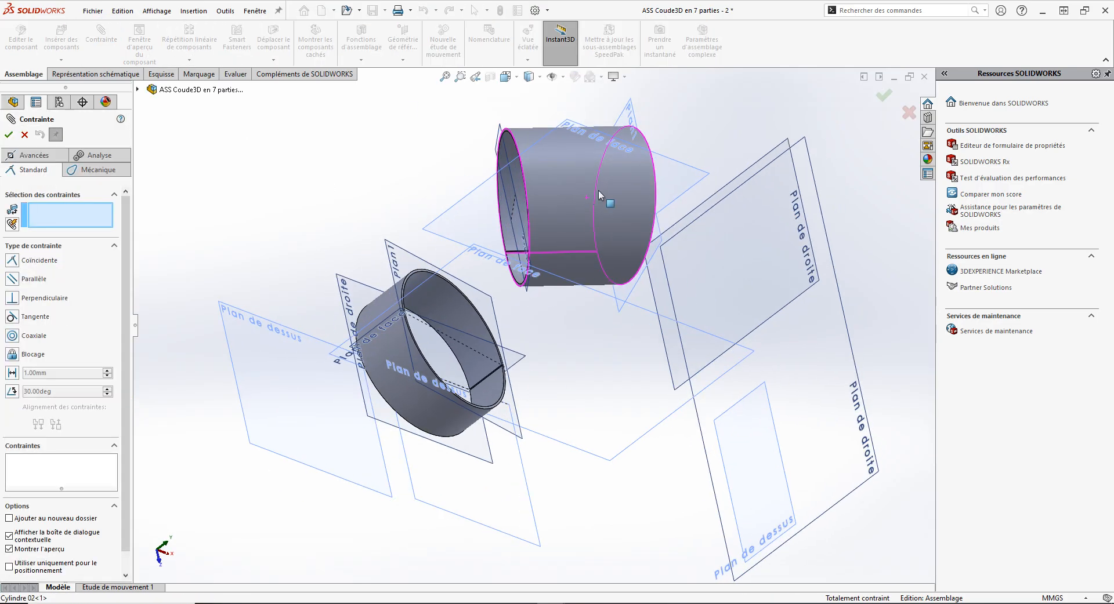
click(498, 123)
middle_drag(498, 124, 428, 323)
click(370, 211)
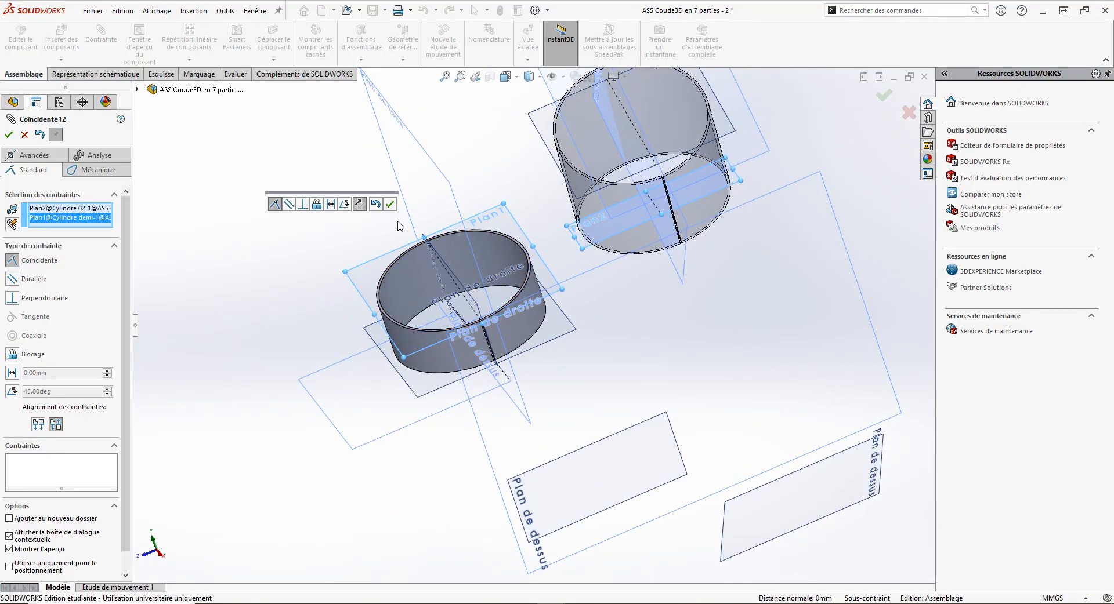
click(389, 204)
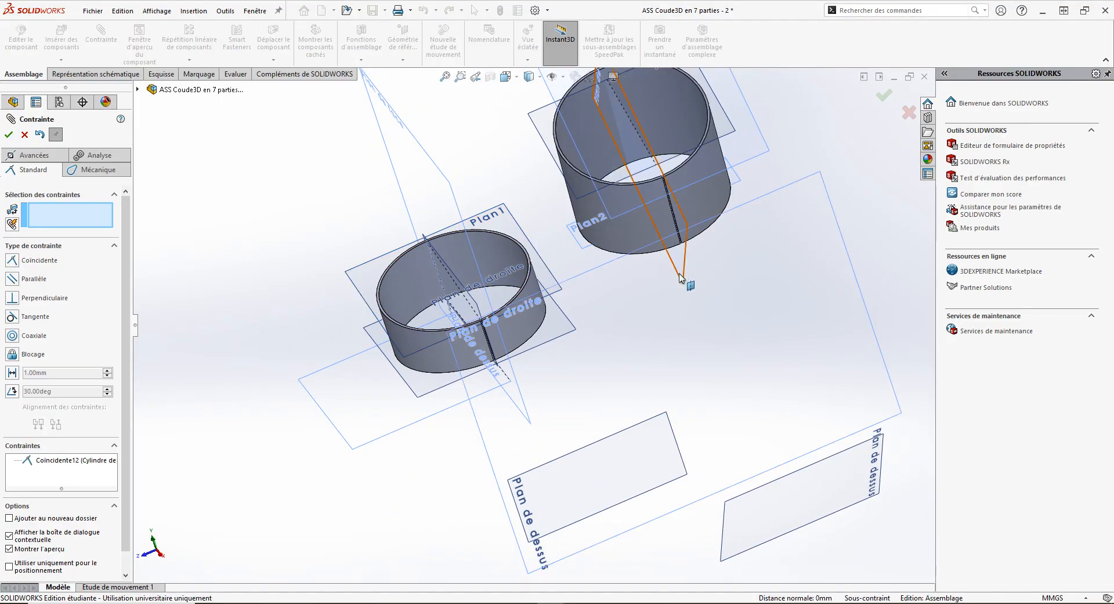
- Mate Plan de face of the Cylindre 02 component coincident with the assembly's Plan de face
click(586, 367)
click(530, 428)
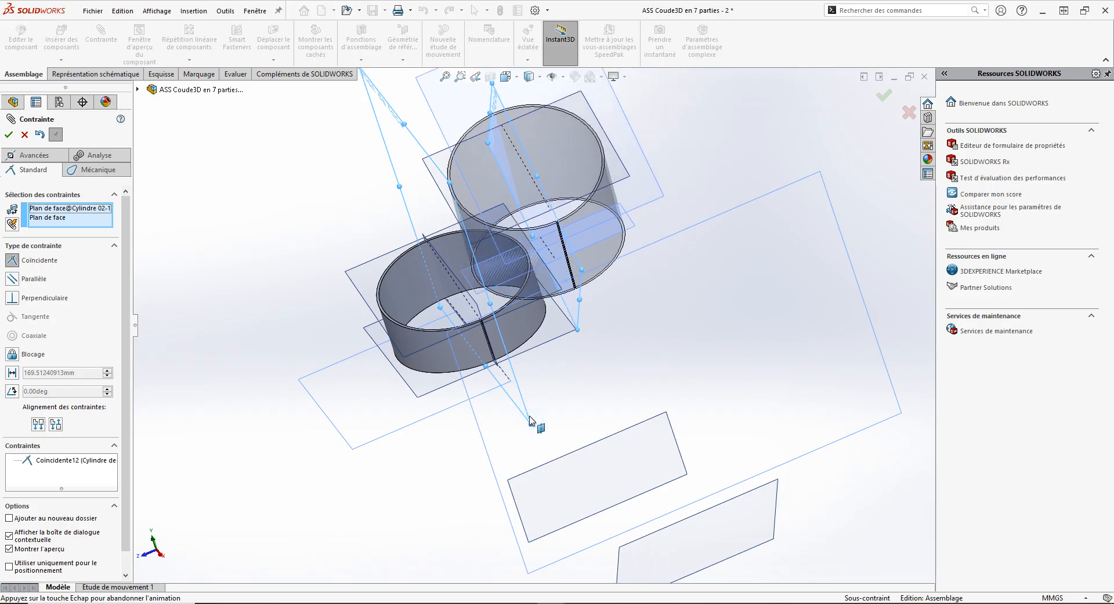
click(667, 445)
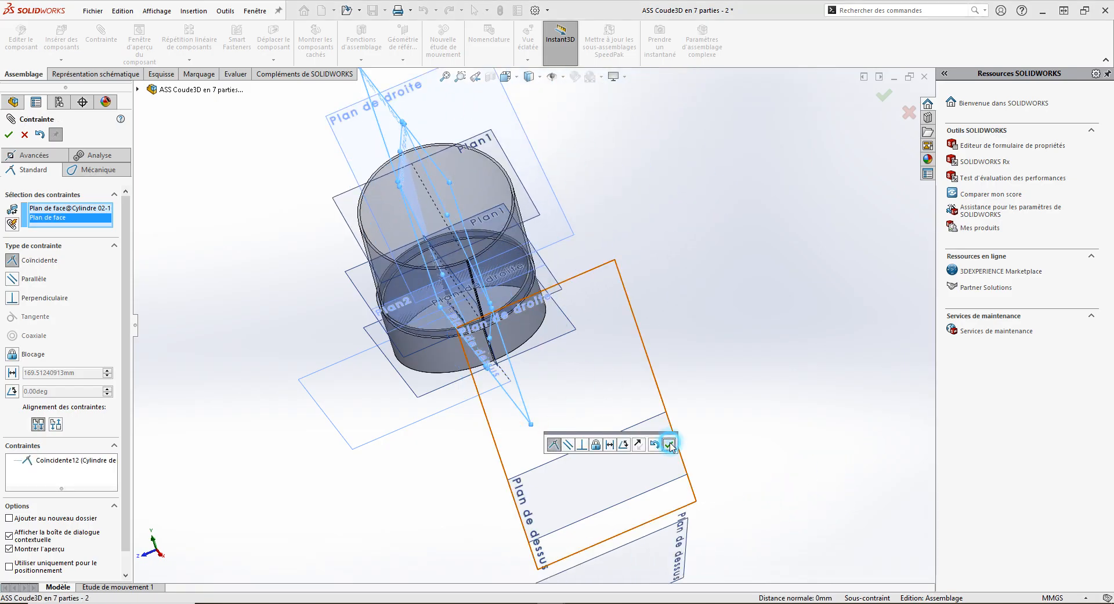
- Examine the joint and seam between the two cylinders, test Cylindre 02's remaining freedom, and close the mate command
scroll(441, 355, down, 5)
scroll(566, 229, down, 4)
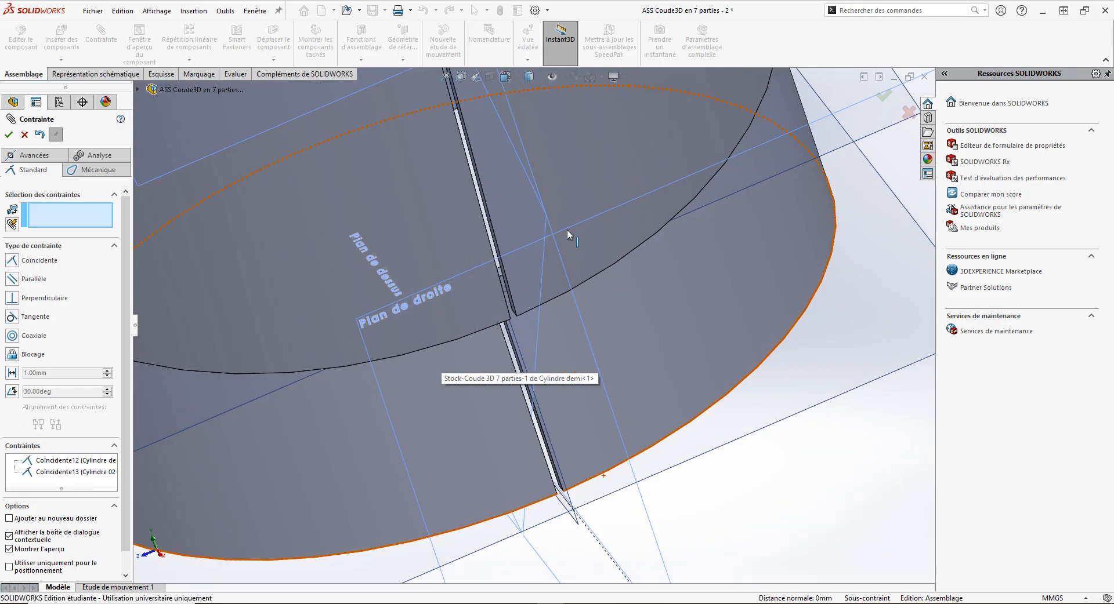
scroll(490, 348, down, 3)
middle_drag(491, 344, 581, 347)
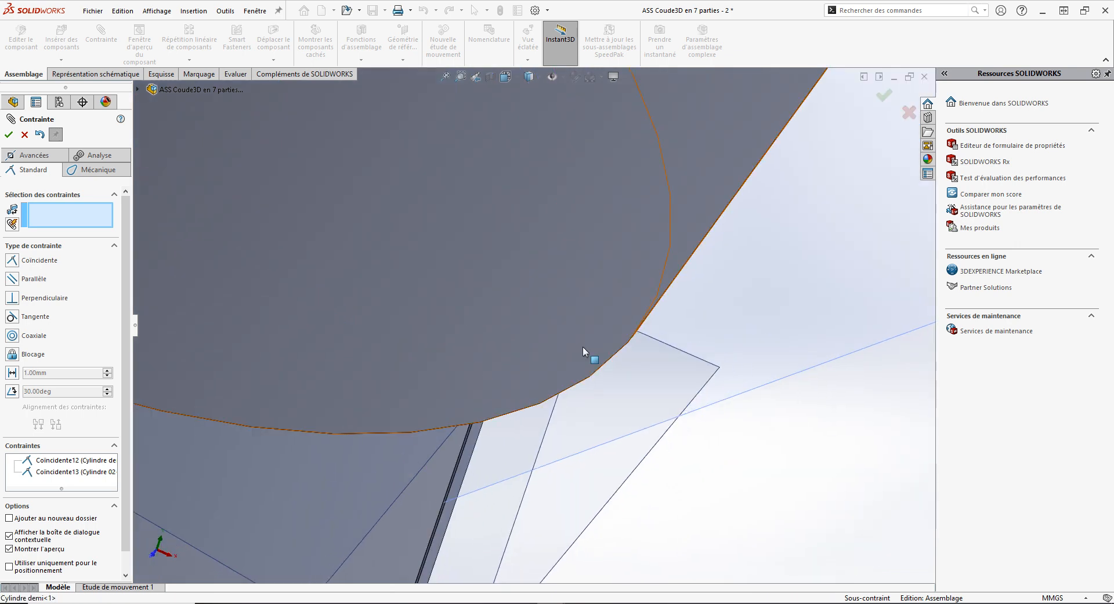
scroll(536, 328, up, 2)
drag(579, 263, 464, 215)
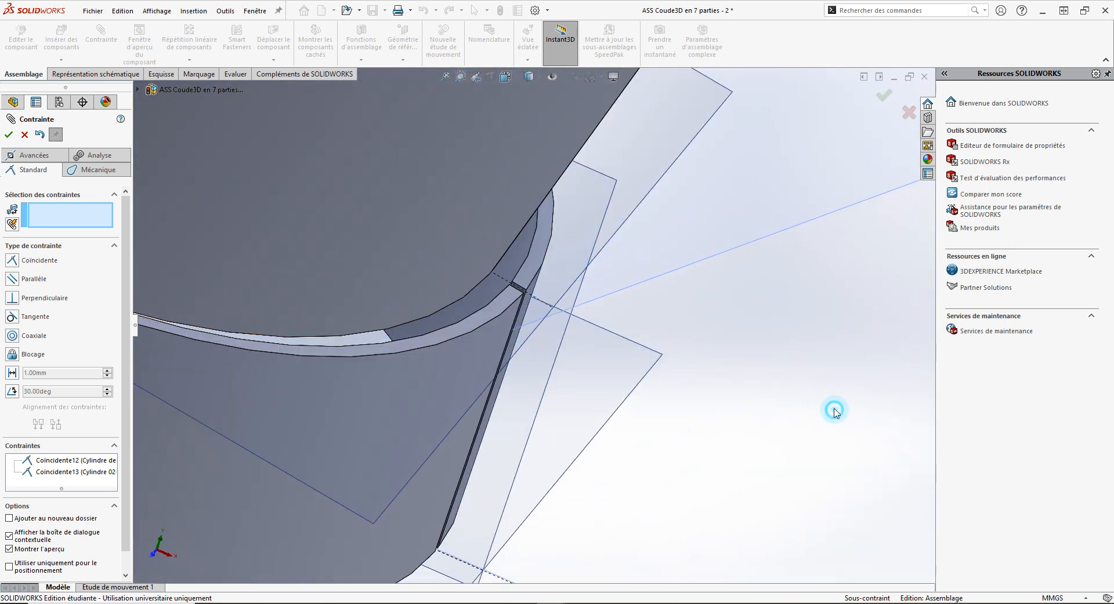
click(25, 135)
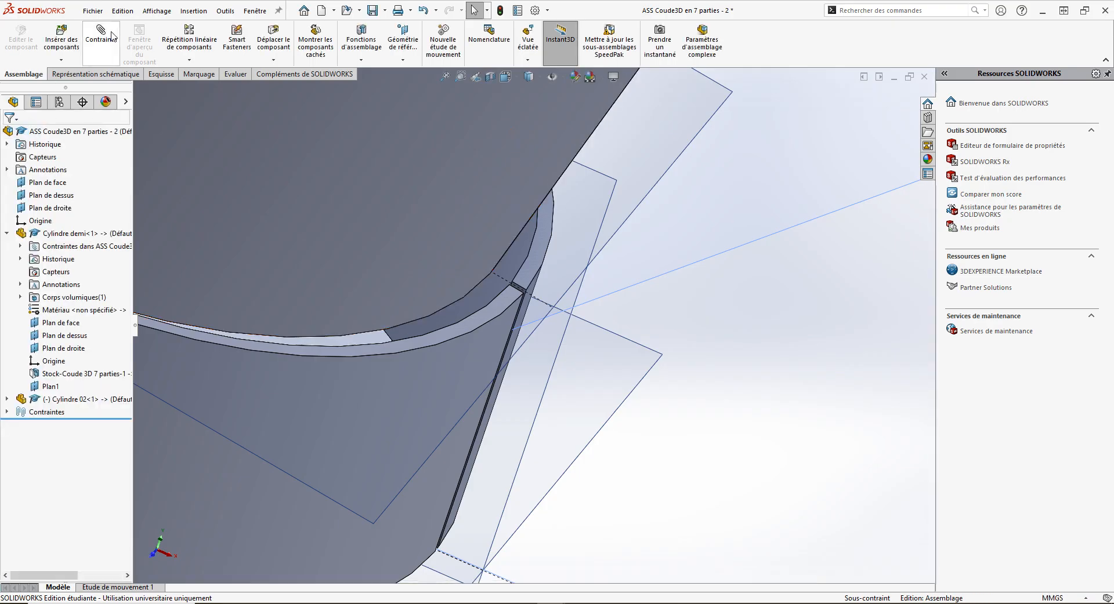
- Add a tangent mate between the Cylindre 02 face and the Cylindre demi rim edge at their joint, and close the mate command
click(101, 37)
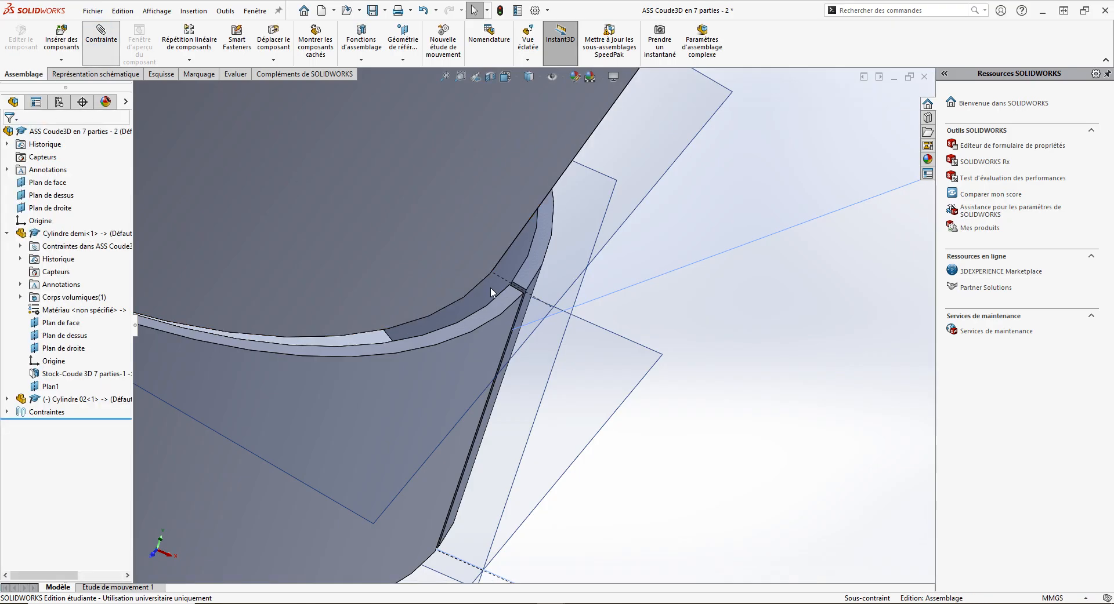
scroll(491, 292, down, 2)
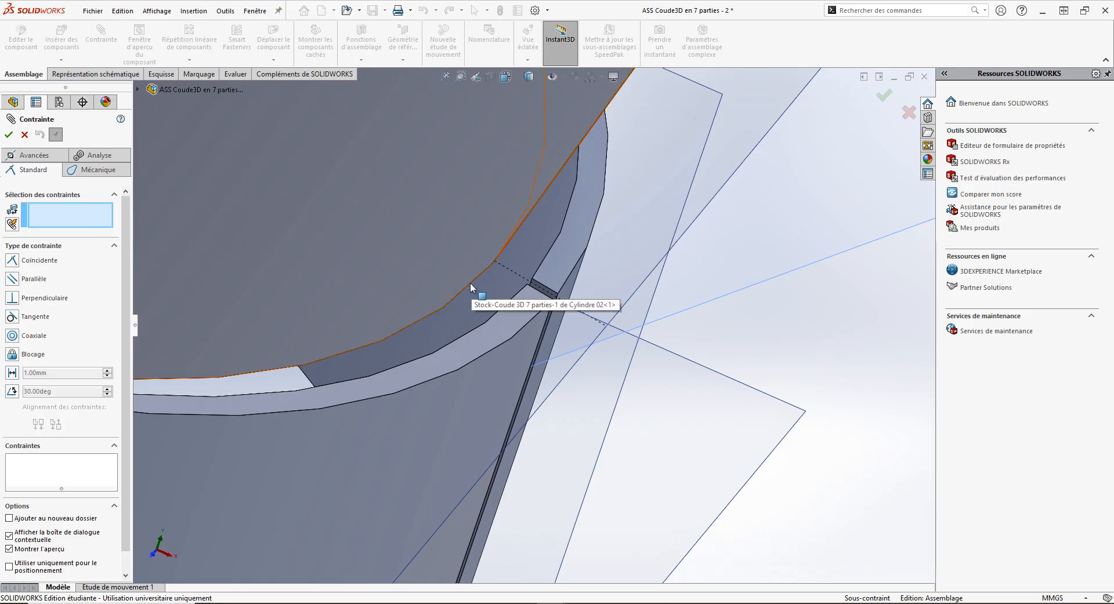
click(470, 287)
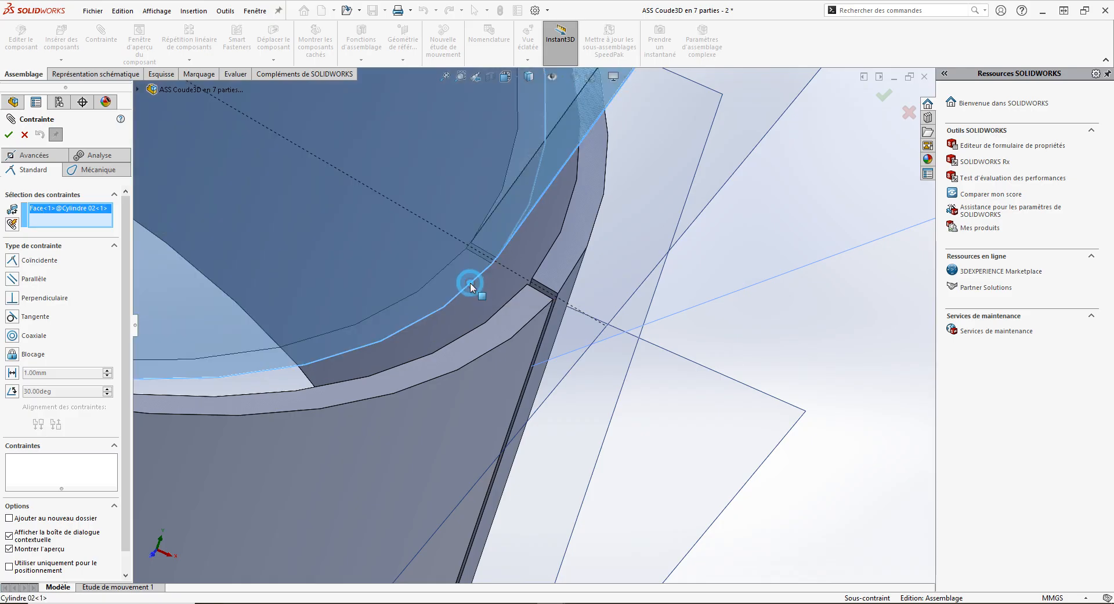
click(524, 330)
middle_drag(578, 415, 500, 417)
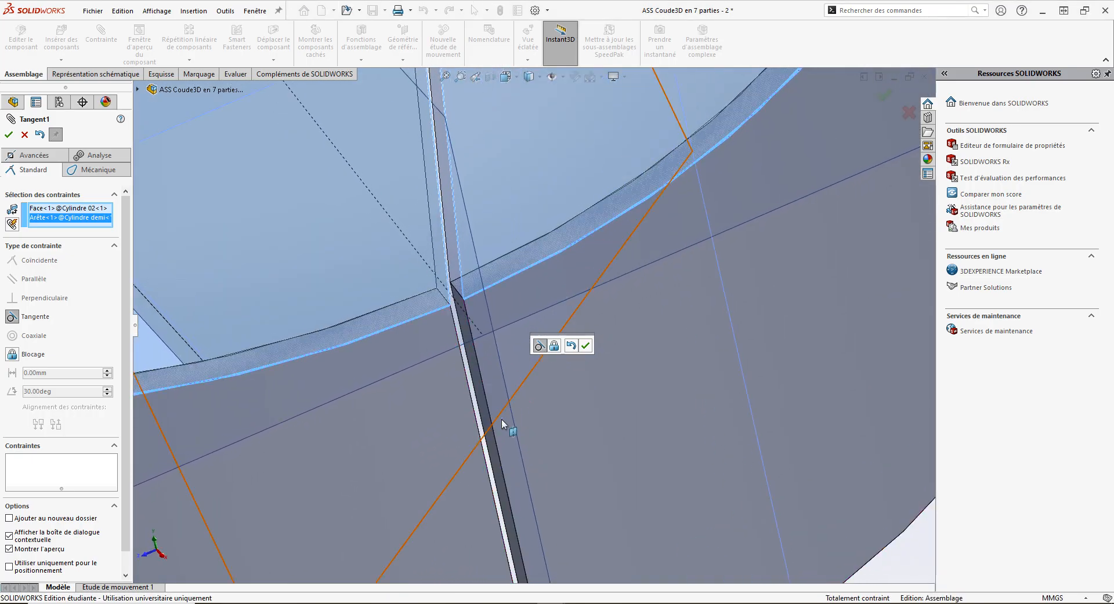
click(586, 346)
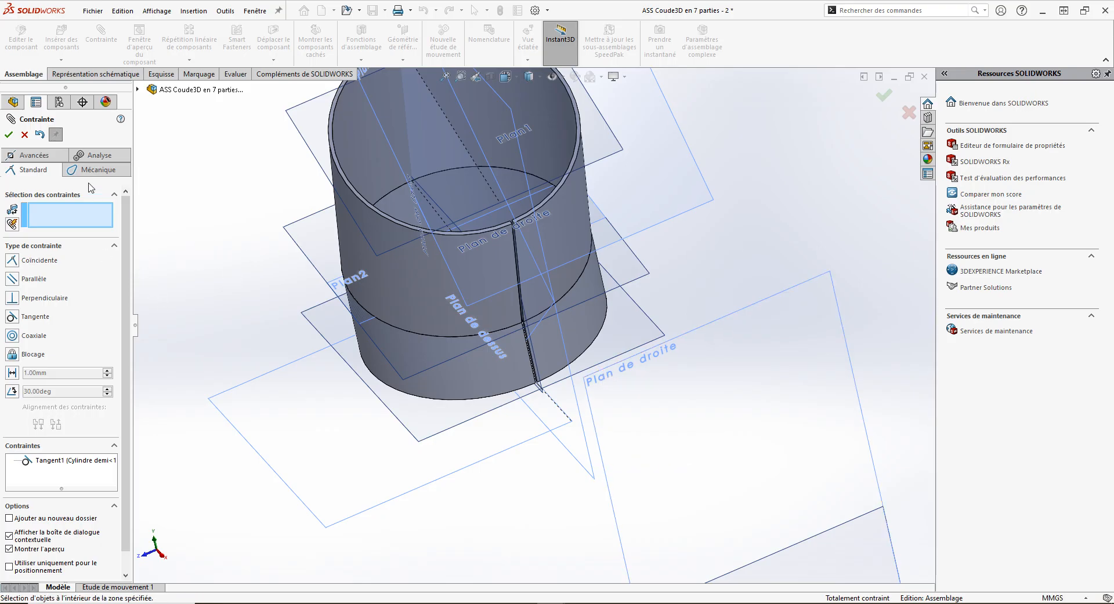
click(8, 135)
middle_drag(203, 257, 653, 312)
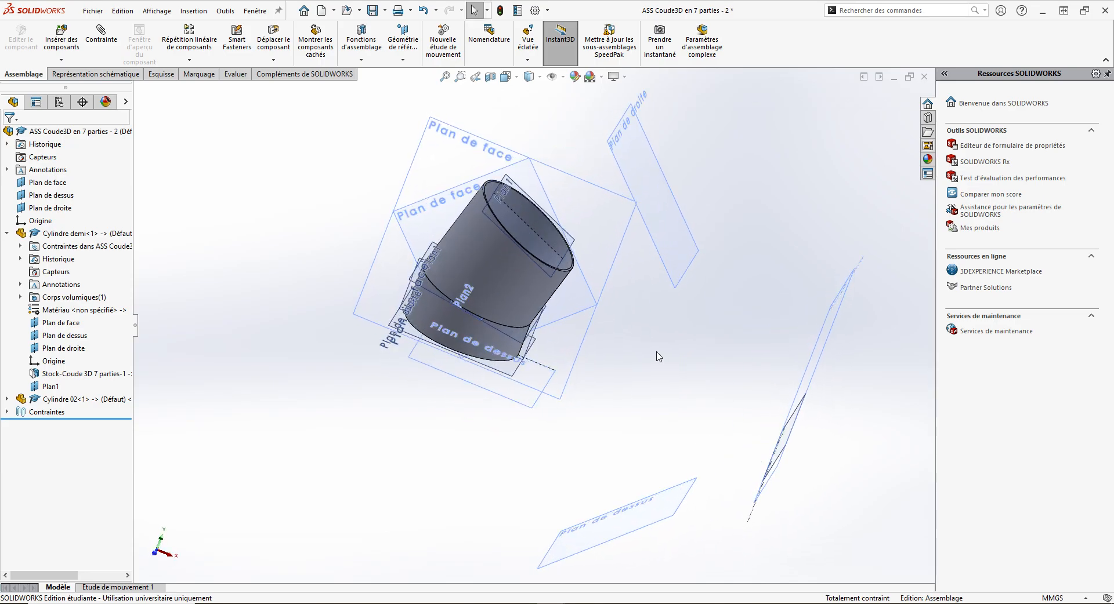
- Add a second instance of Cylindre 02 to the assembly and place it beside the joined cylinders
click(74, 402)
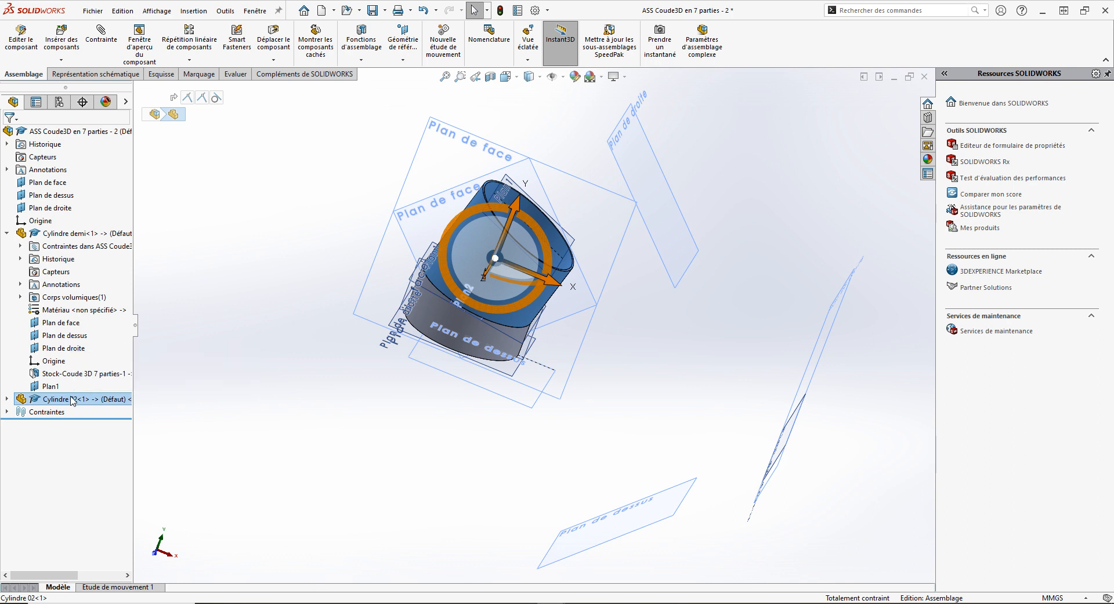
drag(77, 401, 706, 276)
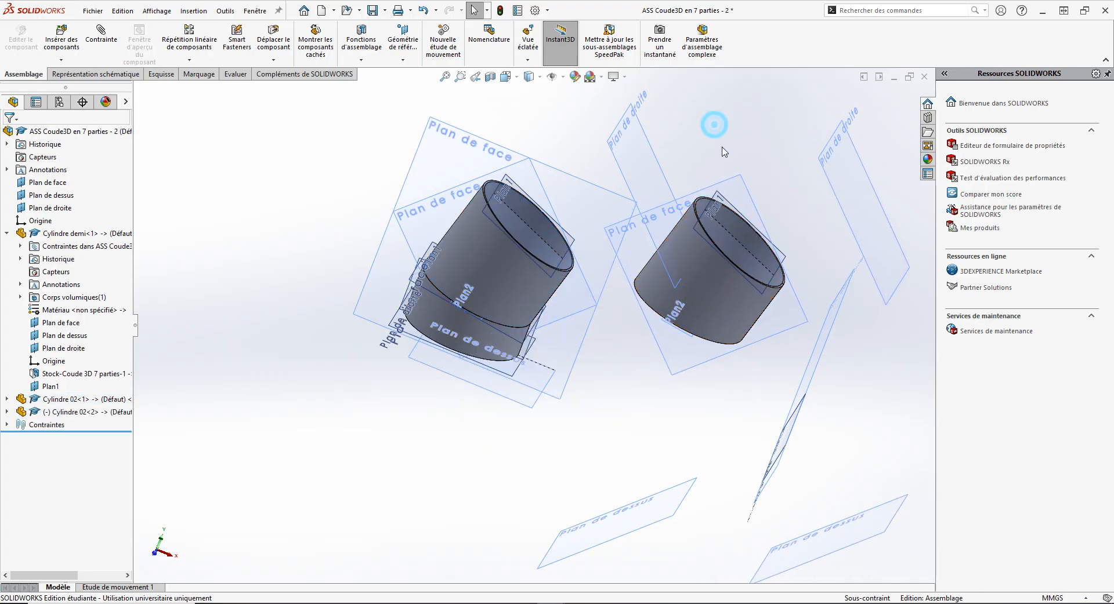
scroll(717, 125, down, 3)
click(716, 149)
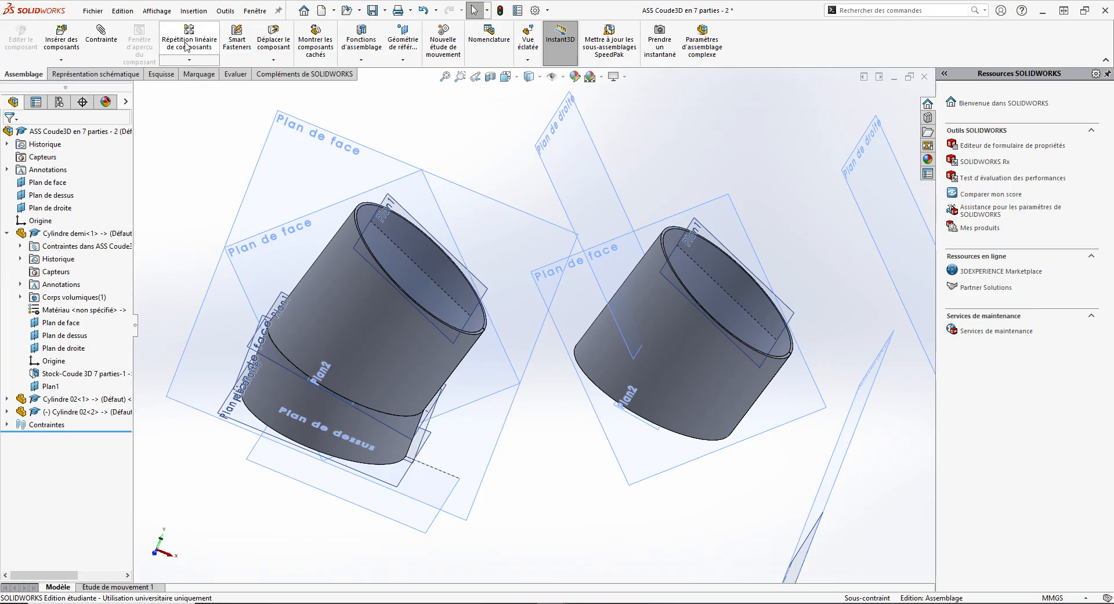
- Mate Plan2 of the second Cylindre 02 instance coincident with Plan1 of the first Cylindre 02 instance
click(102, 36)
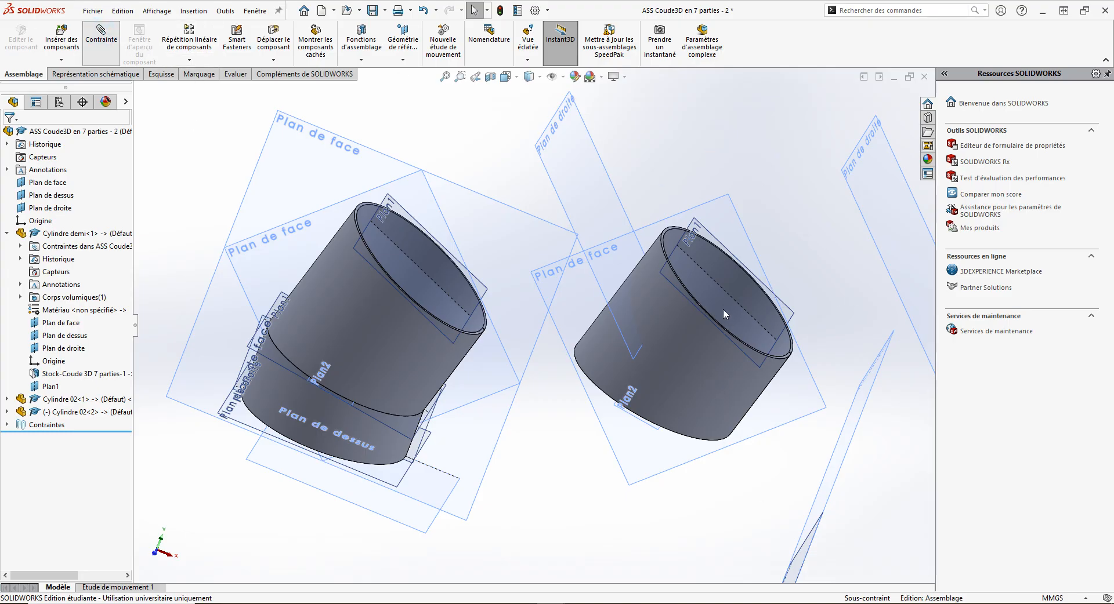
scroll(714, 316, up, 3)
middle_drag(663, 348, 654, 305)
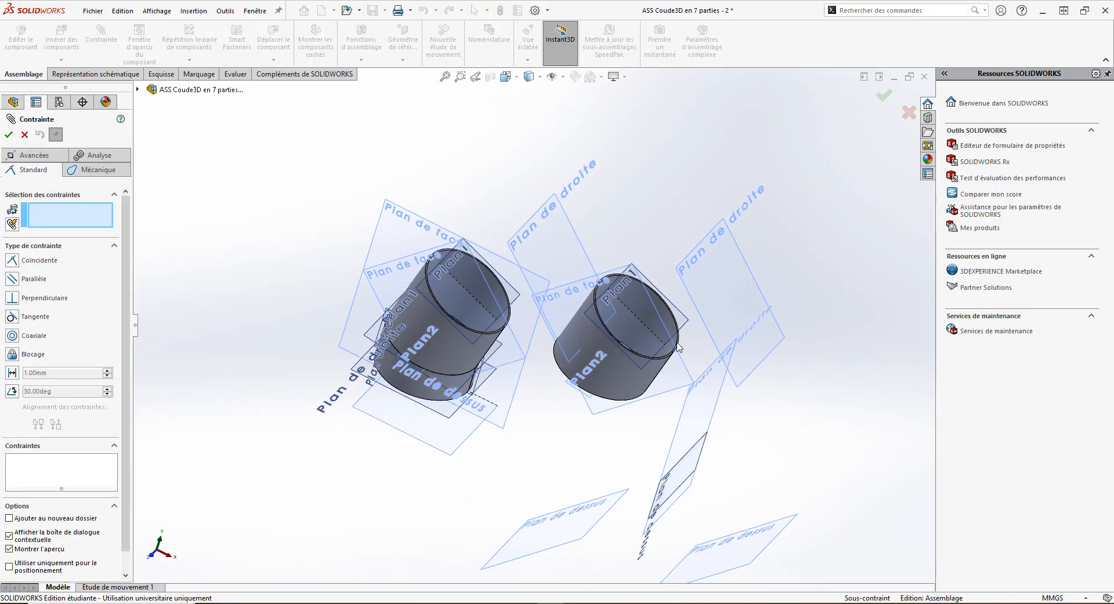
scroll(600, 389, down, 3)
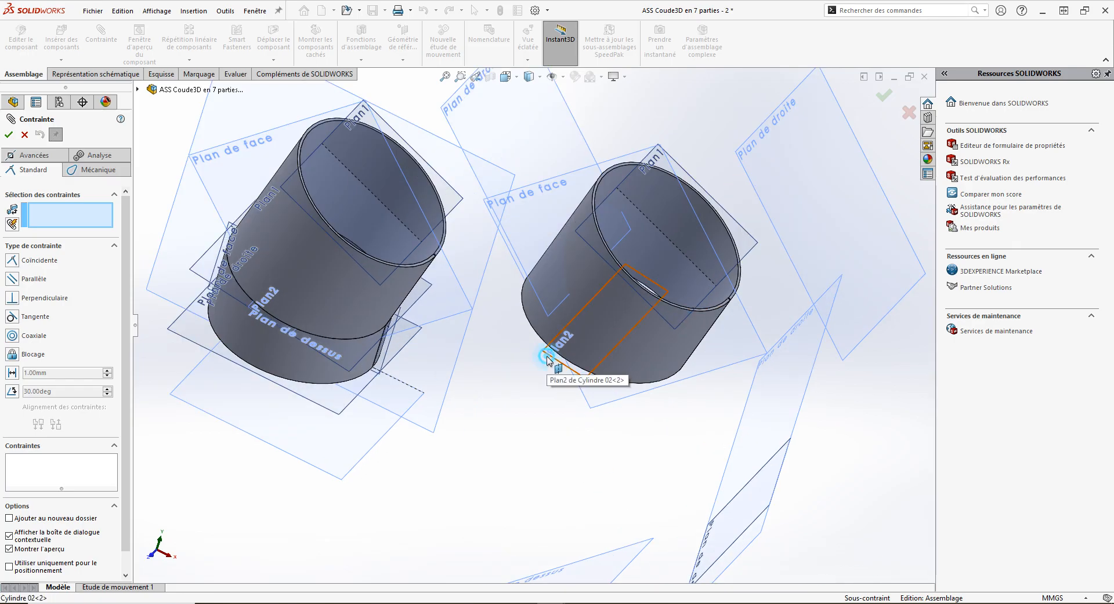
click(547, 360)
click(462, 199)
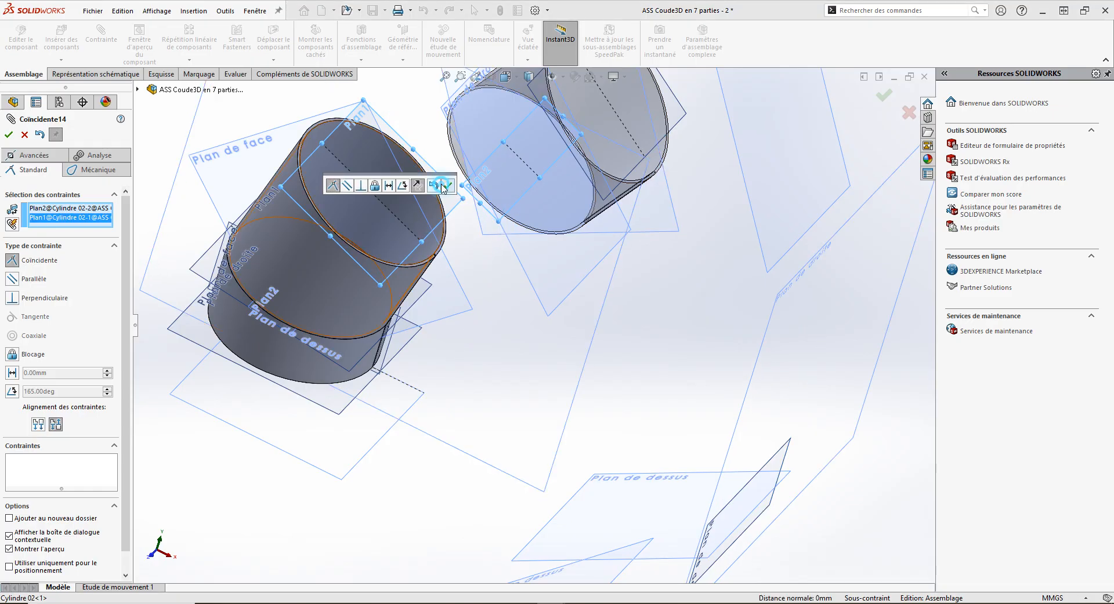
click(445, 186)
- Mate Plan de face of the second Cylindre 02 instance coincident with the assembly's Plan de face
middle_drag(483, 293, 643, 223)
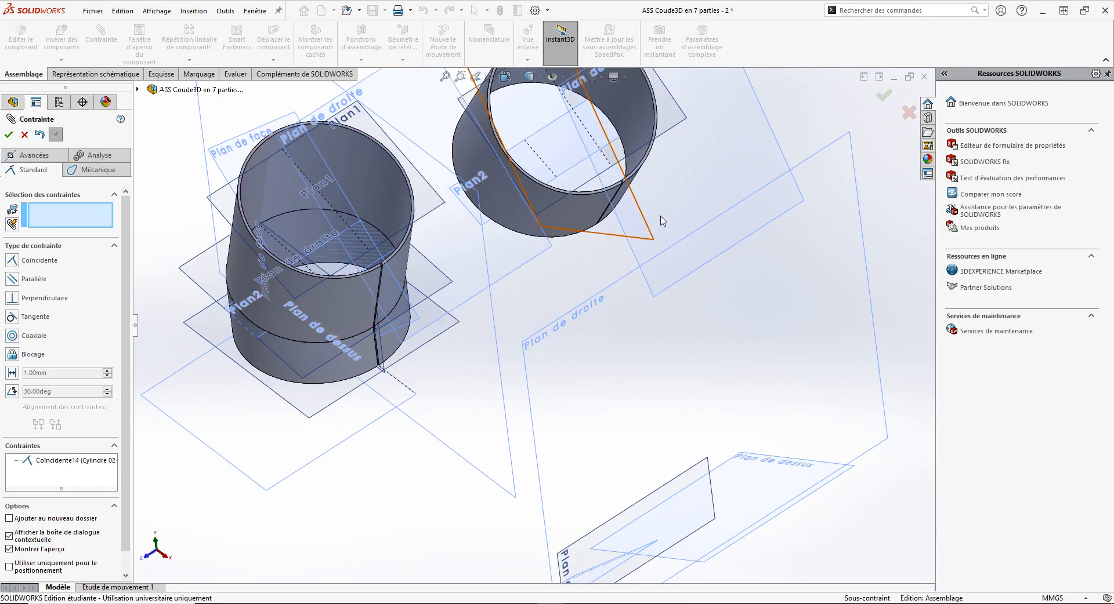
click(641, 218)
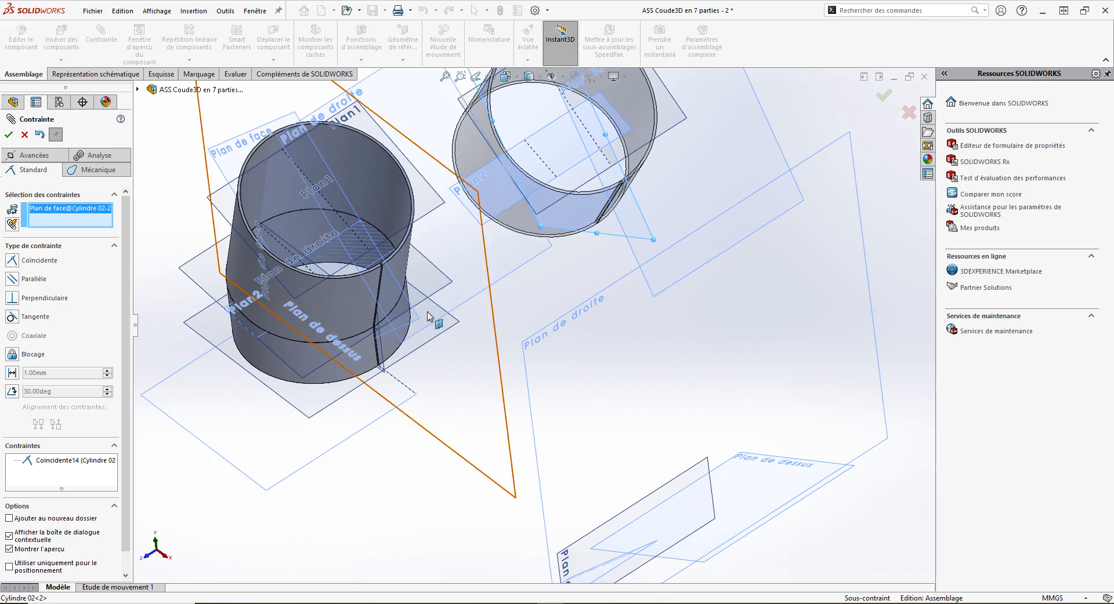
click(508, 412)
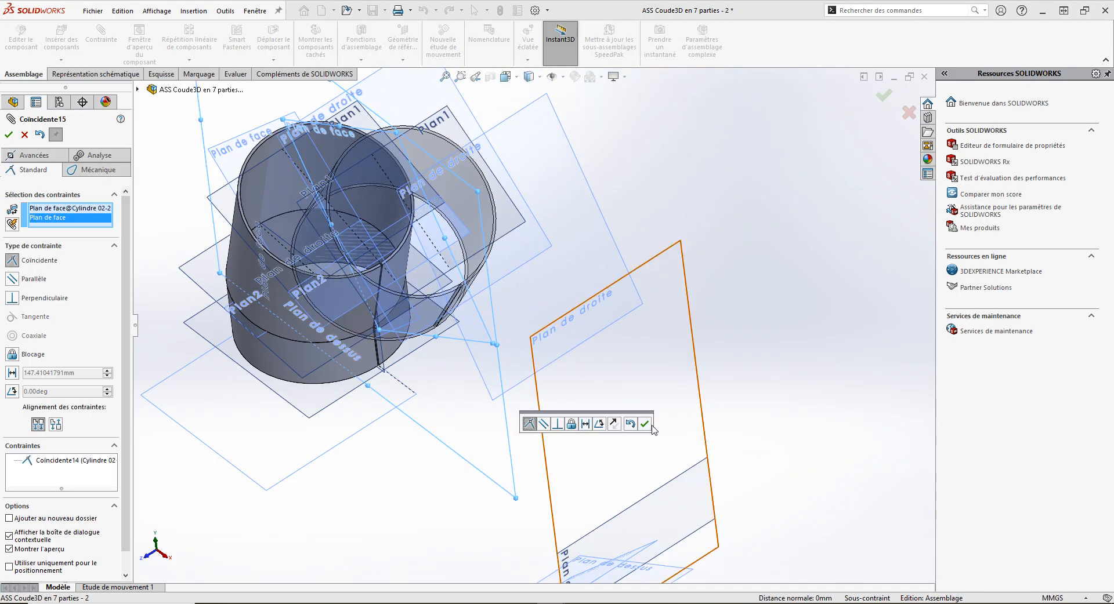
click(645, 425)
- Add a tangent mate between the facing rim edges of the first and second Cylindre 02 instances, and close the mate command
middle_drag(510, 360, 325, 220)
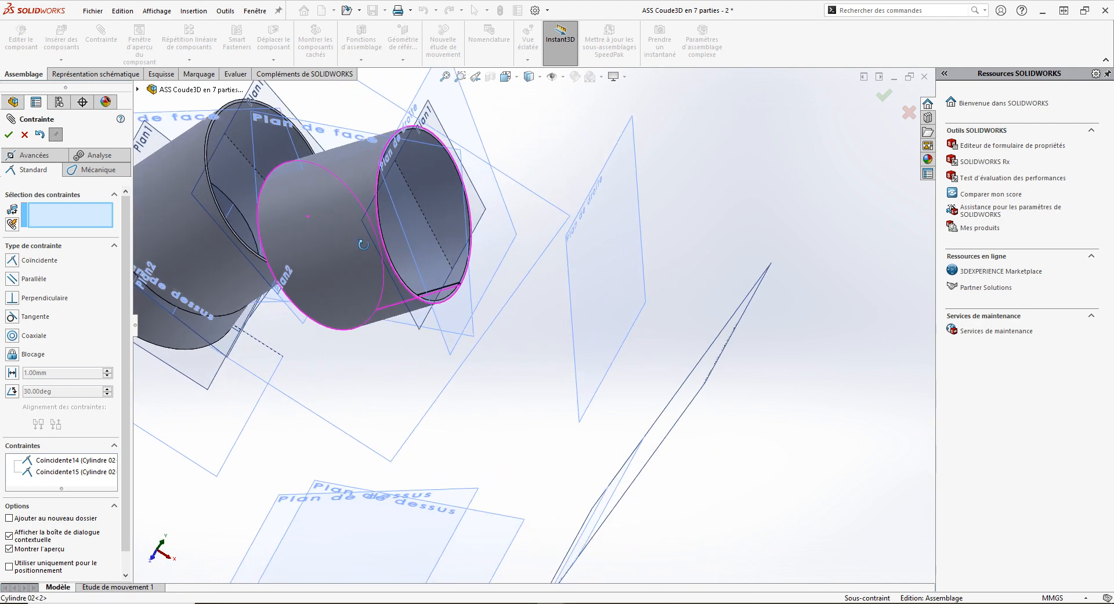
scroll(275, 164, up, 3)
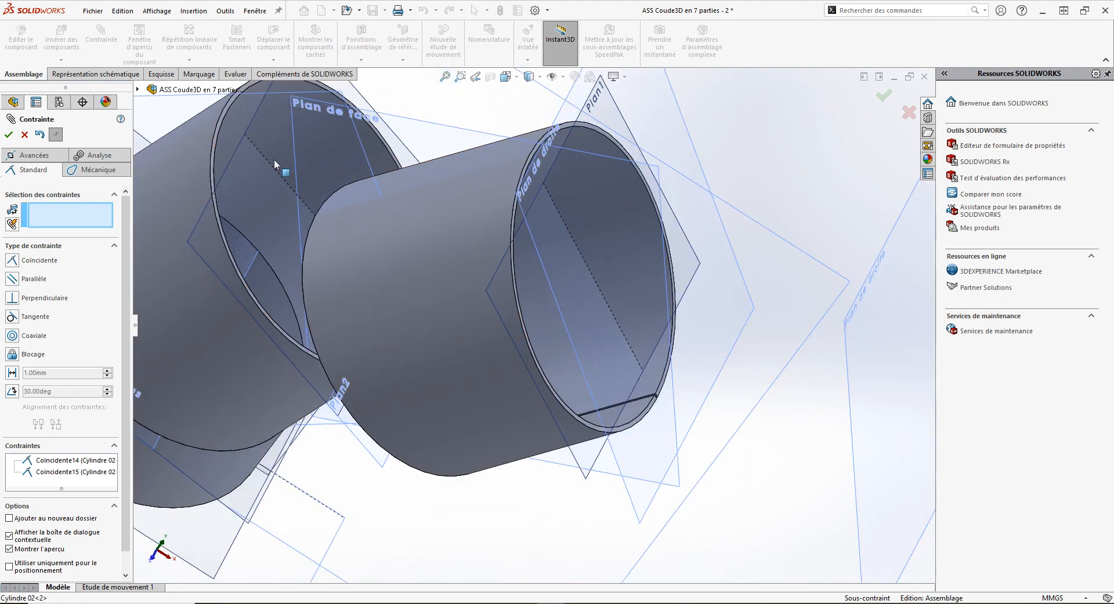
click(325, 199)
middle_drag(258, 168, 315, 196)
scroll(443, 193, up, 3)
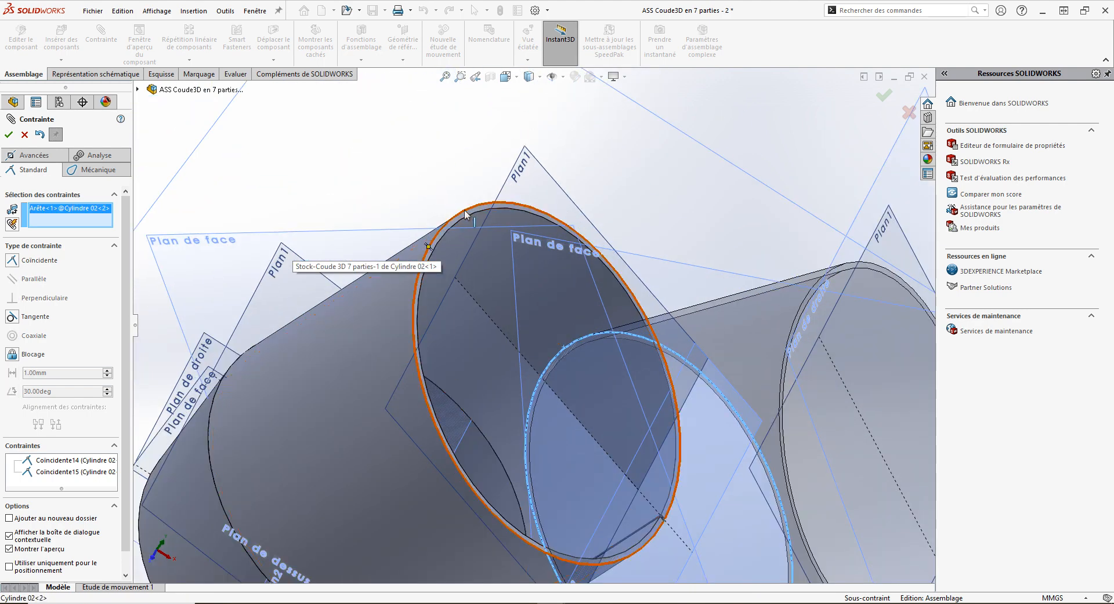
click(467, 212)
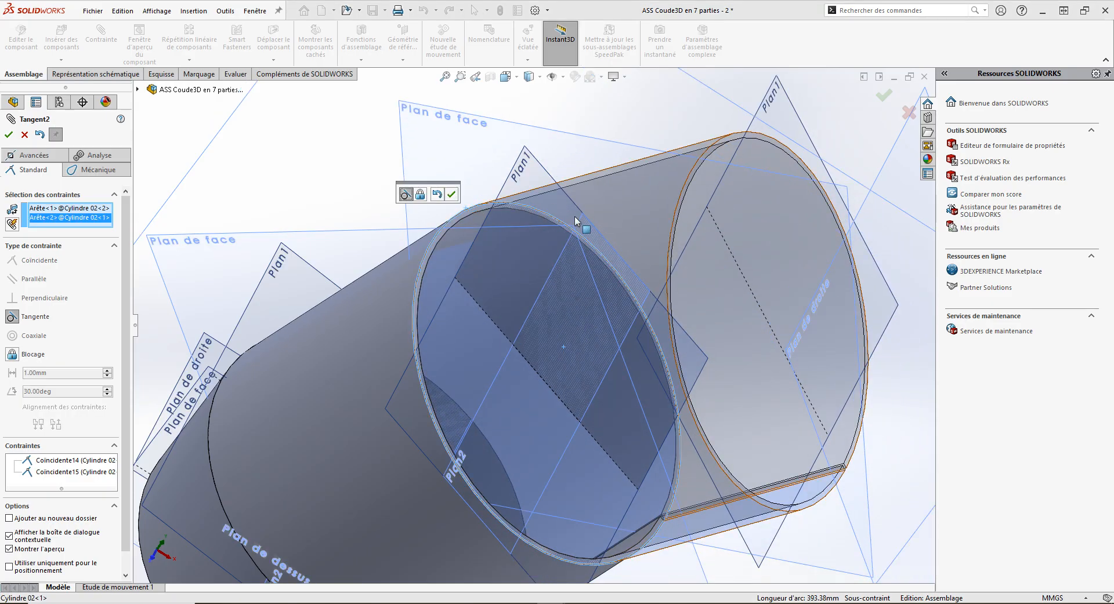
click(450, 195)
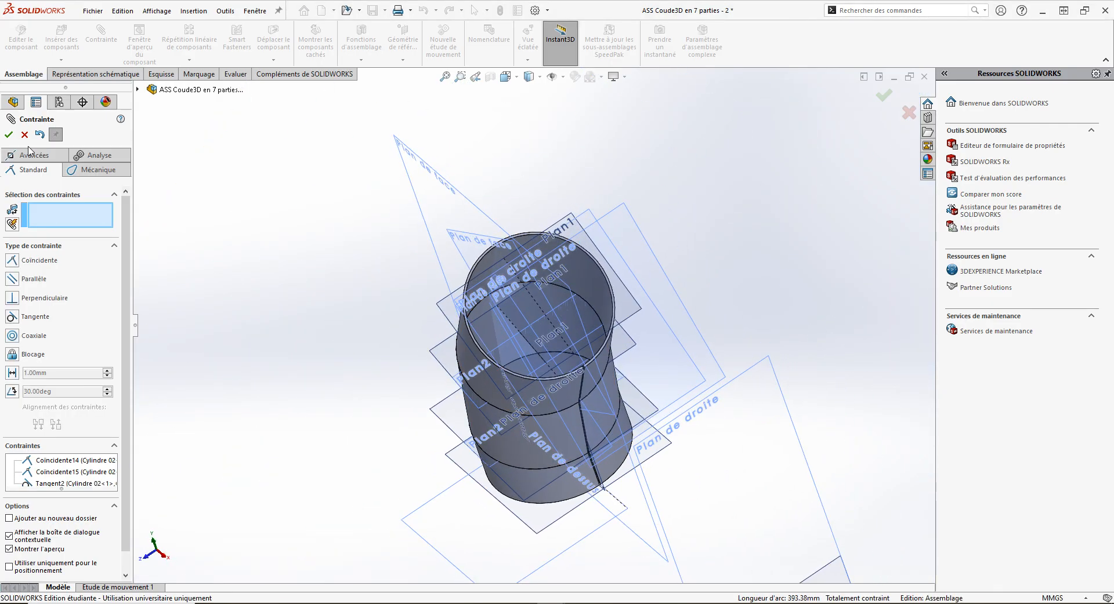
click(8, 135)
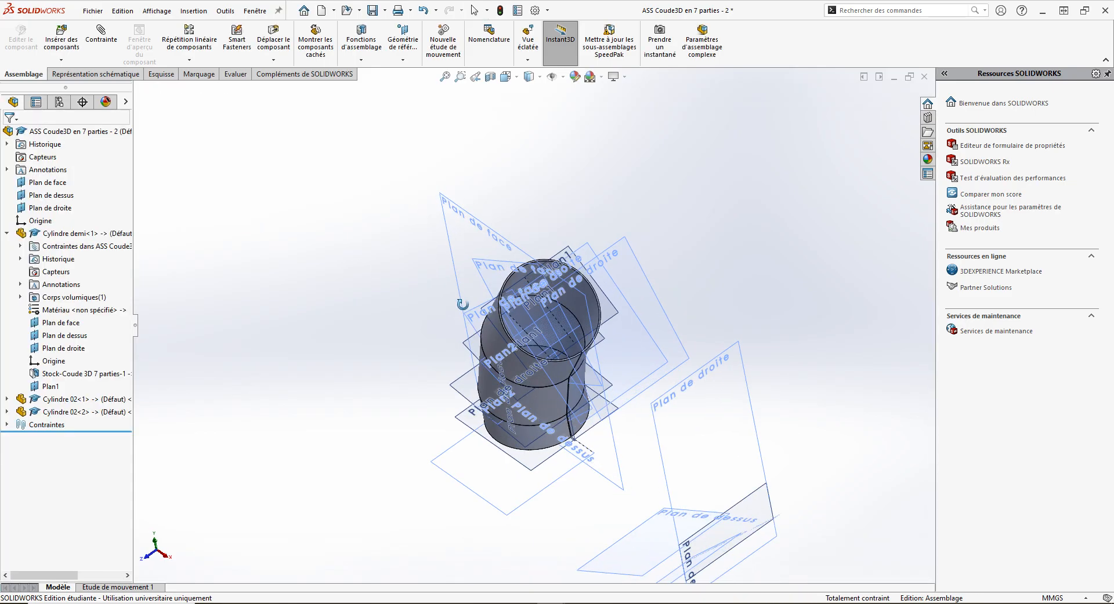
- Collapse the component tree and add a third Cylindre 02 instance, placing it above the open end of the elbow
middle_drag(505, 279, 522, 284)
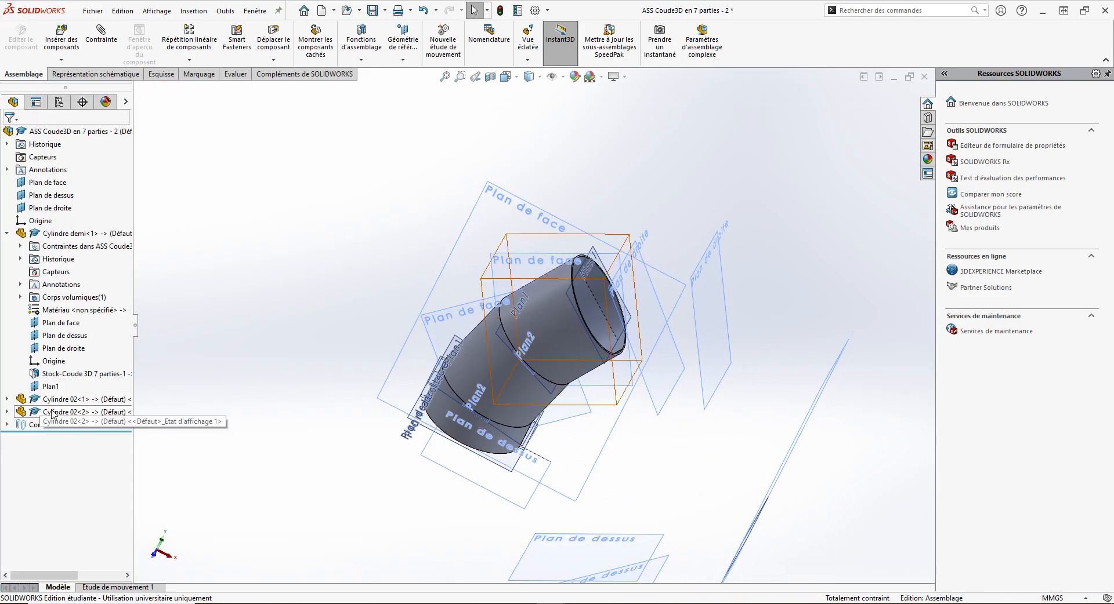
click(95, 413)
shift+click(63, 234)
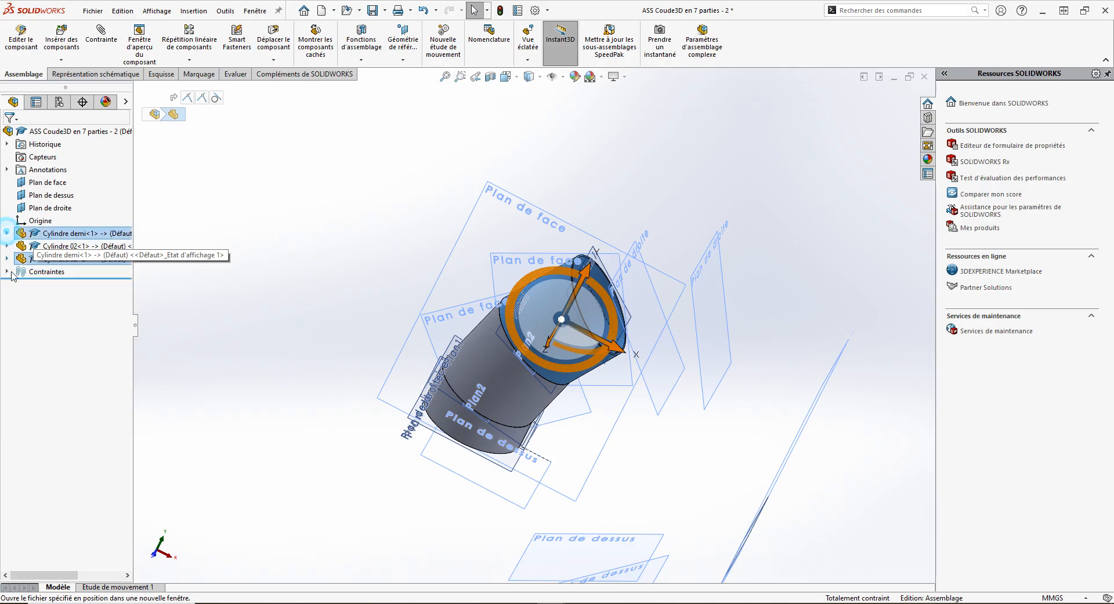
ctrl+drag(48, 262, 695, 180)
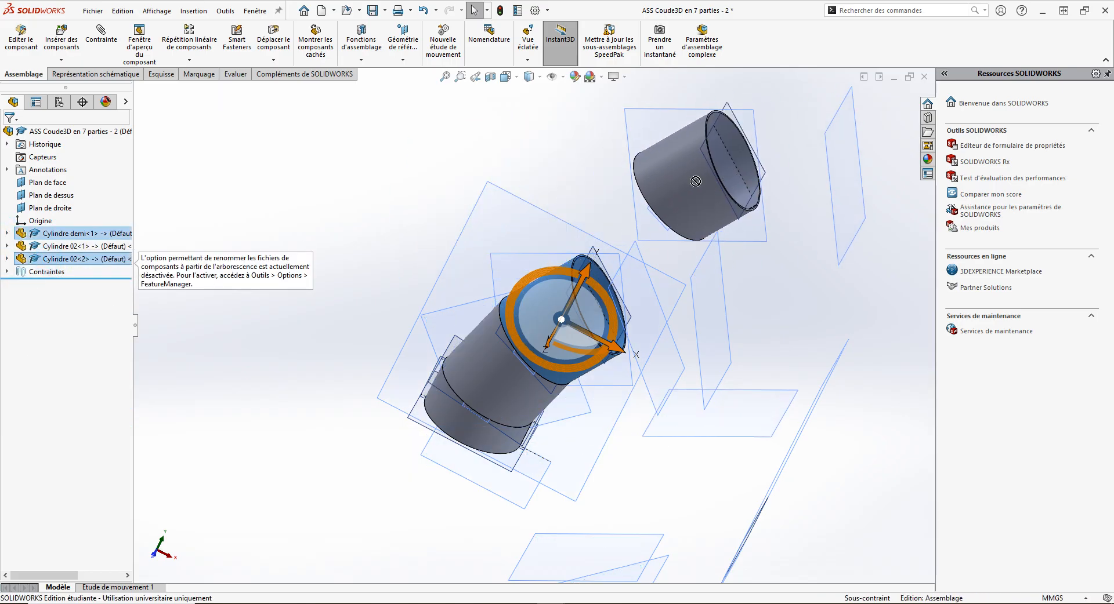
click(795, 305)
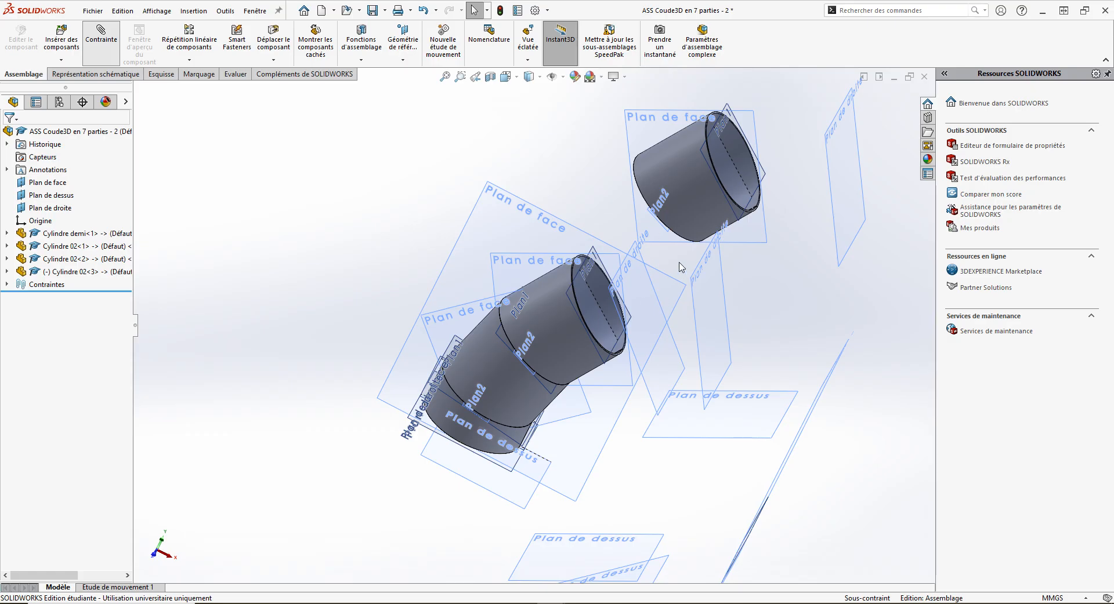
- Mate Plan2 of the third Cylindre 02 instance coincident with Plan1 of the second Cylindre 02 instance
click(670, 232)
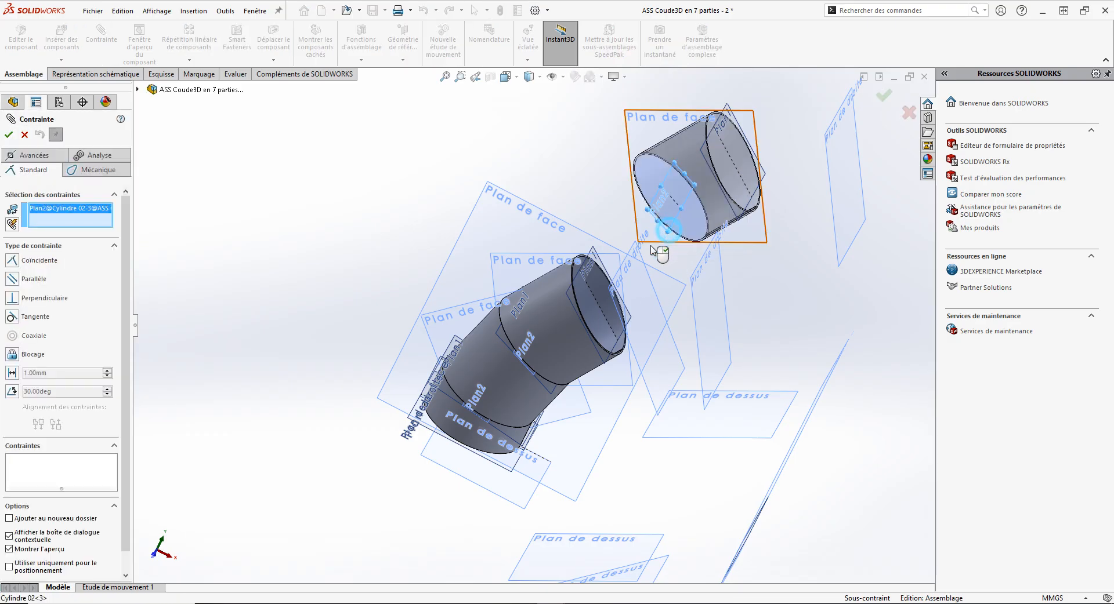
click(592, 249)
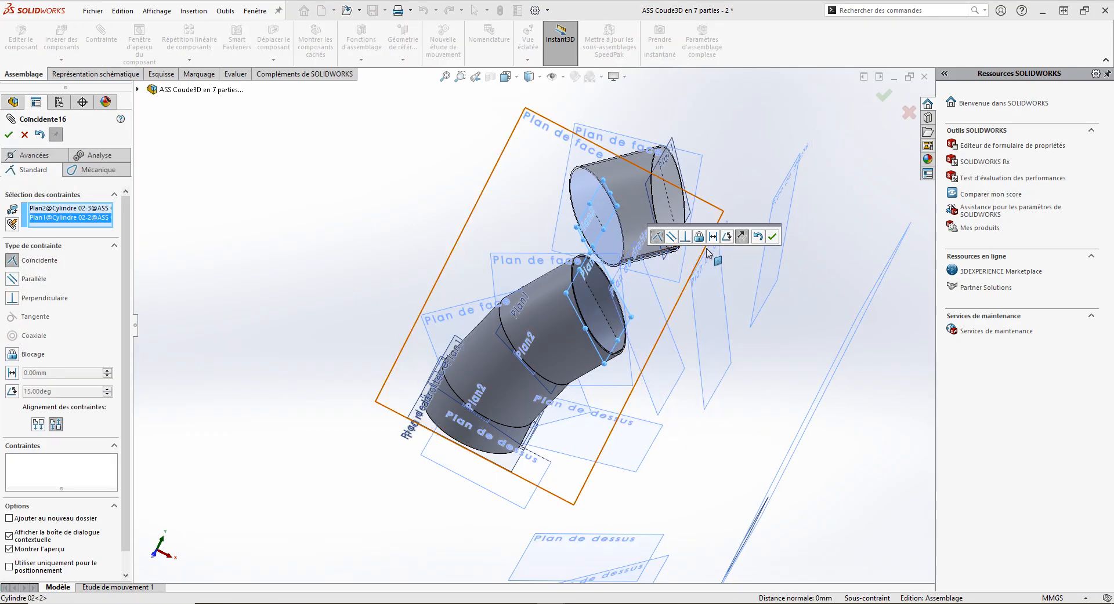
click(771, 239)
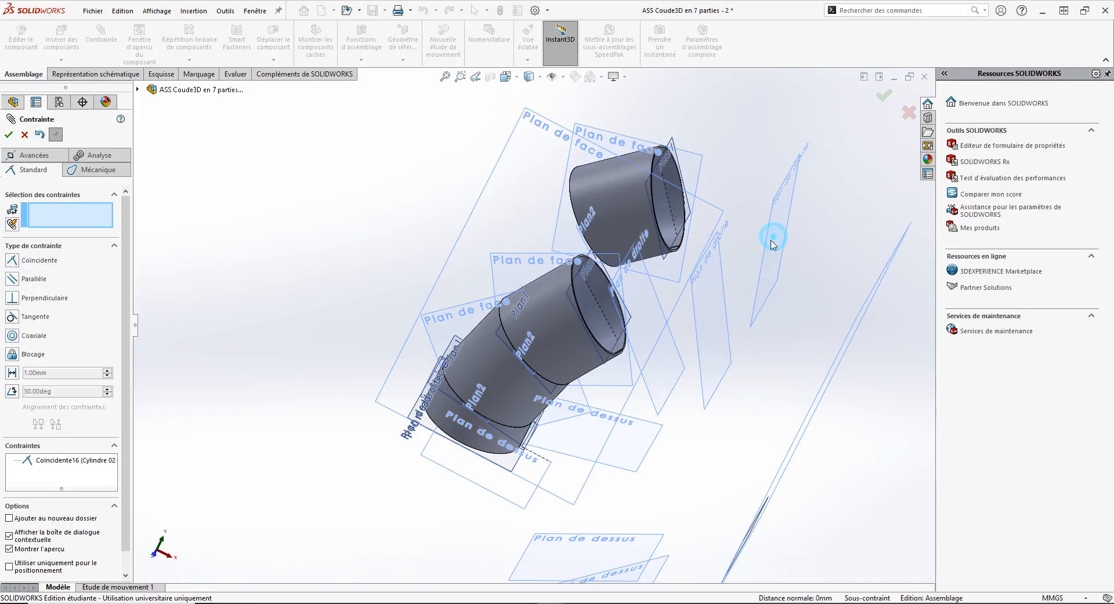
- Mate Plan de face of the third Cylindre 02 instance coincident with the assembly's Plan de face
click(613, 135)
click(551, 124)
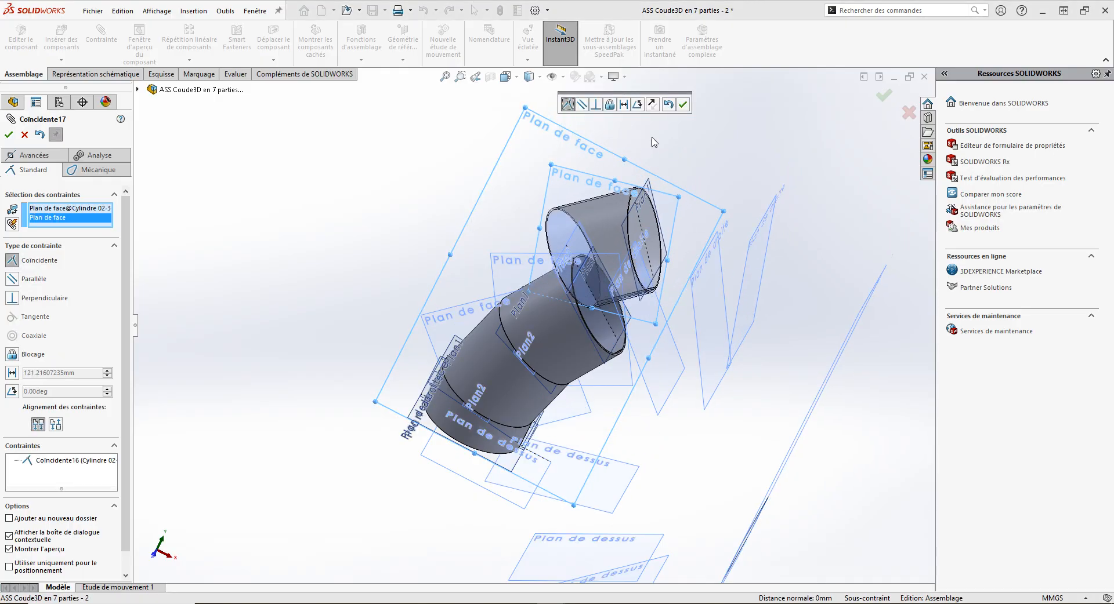
mouse_move(493, 288)
middle_down()
mouse_move(455, 284)
mouse_move(503, 277)
middle_up()
click(682, 104)
- Add a tangent mate between the facing rim edges of the second and third Cylindre 02 instances
scroll(608, 326, down, 5)
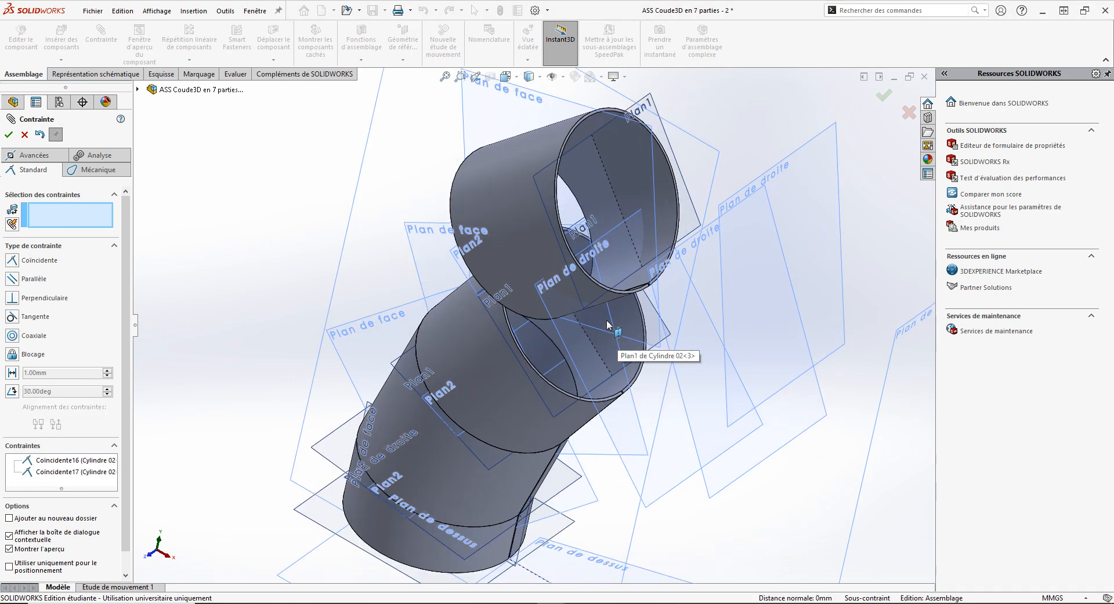
scroll(604, 381, down, 4)
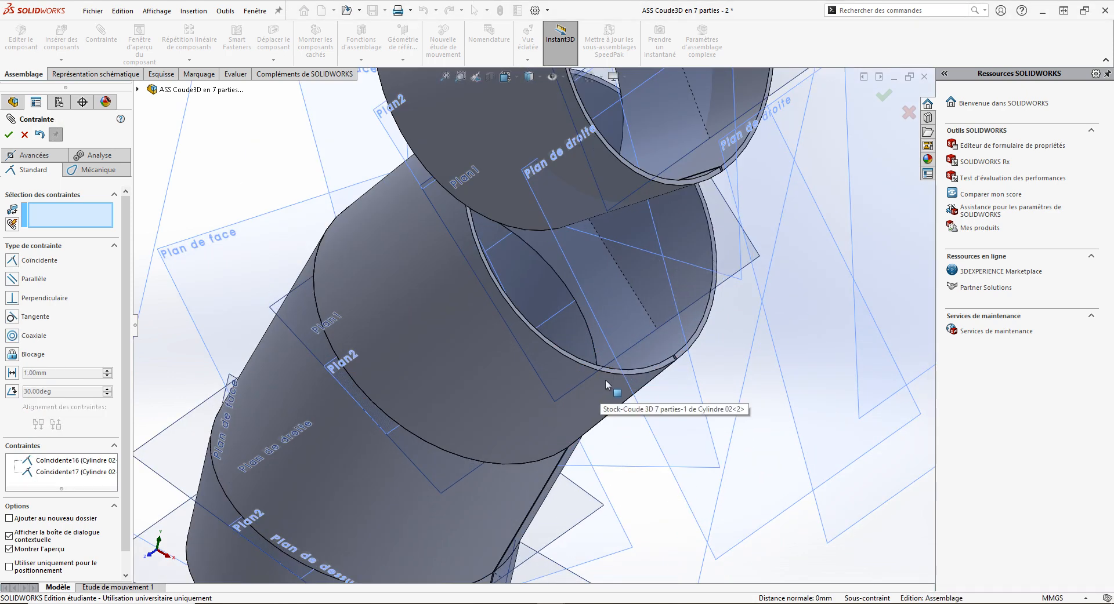
click(674, 365)
scroll(572, 318, down, 3)
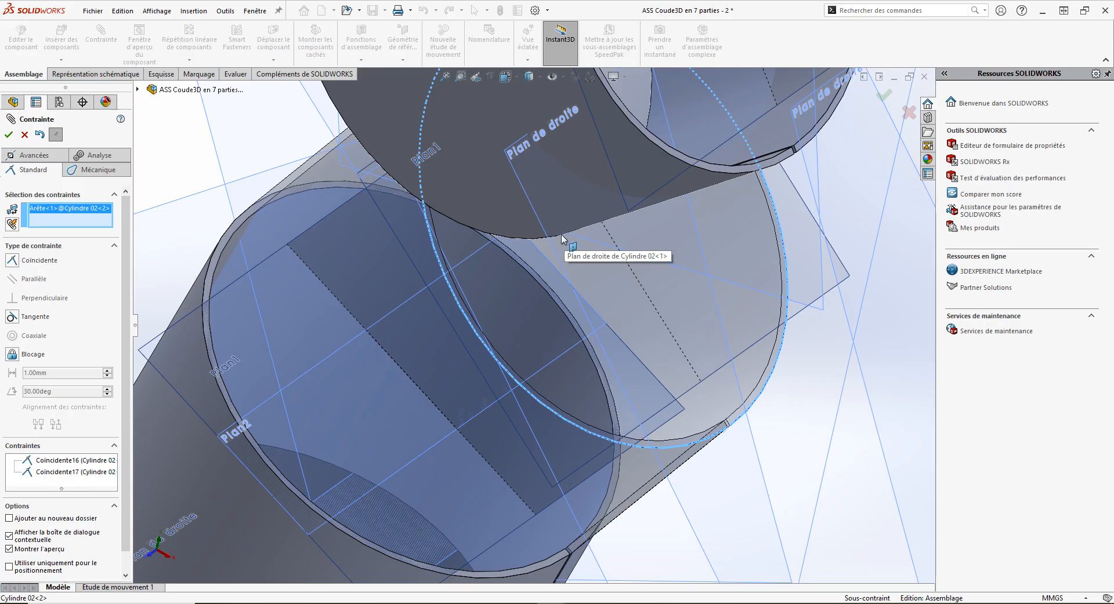
click(557, 237)
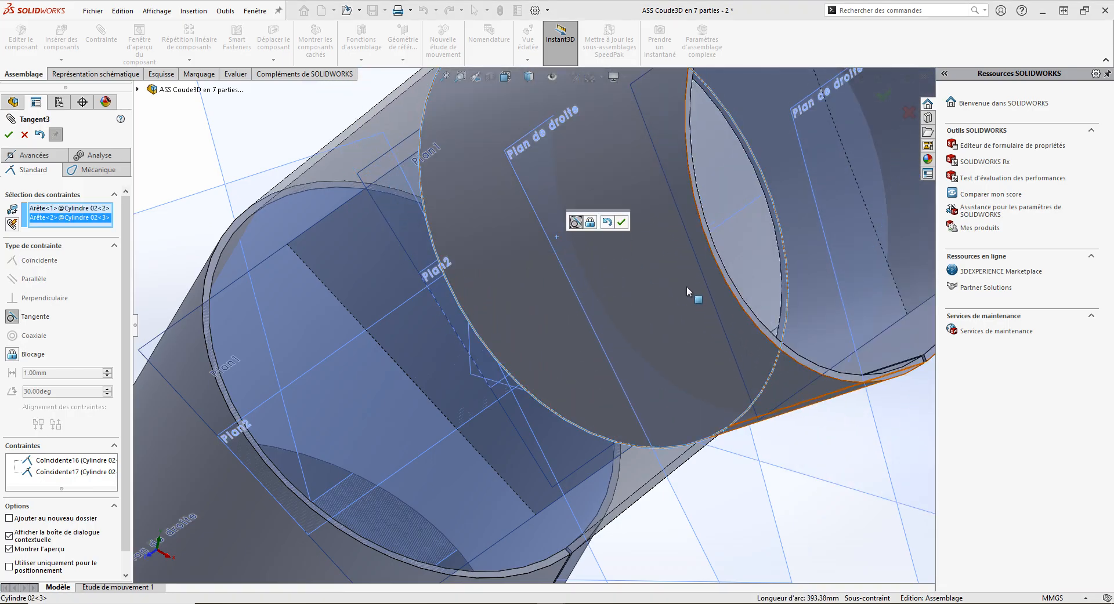
click(620, 223)
scroll(487, 288, up, 6)
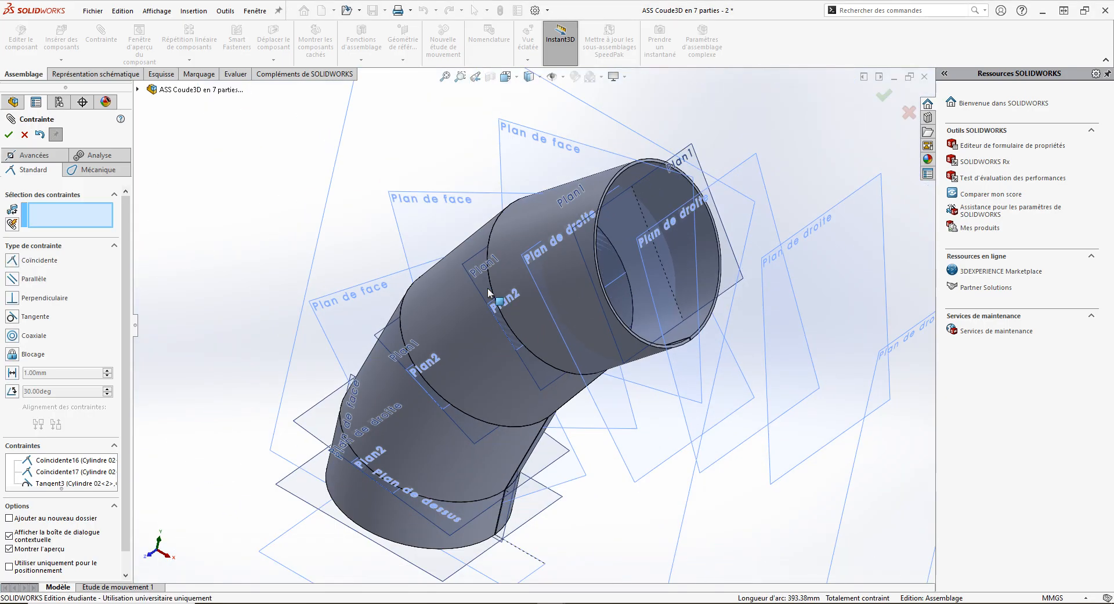
- Finish the mating and add a fourth Cylindre 02 instance, placing it away from the elbow's open end
scroll(649, 357, up, 2)
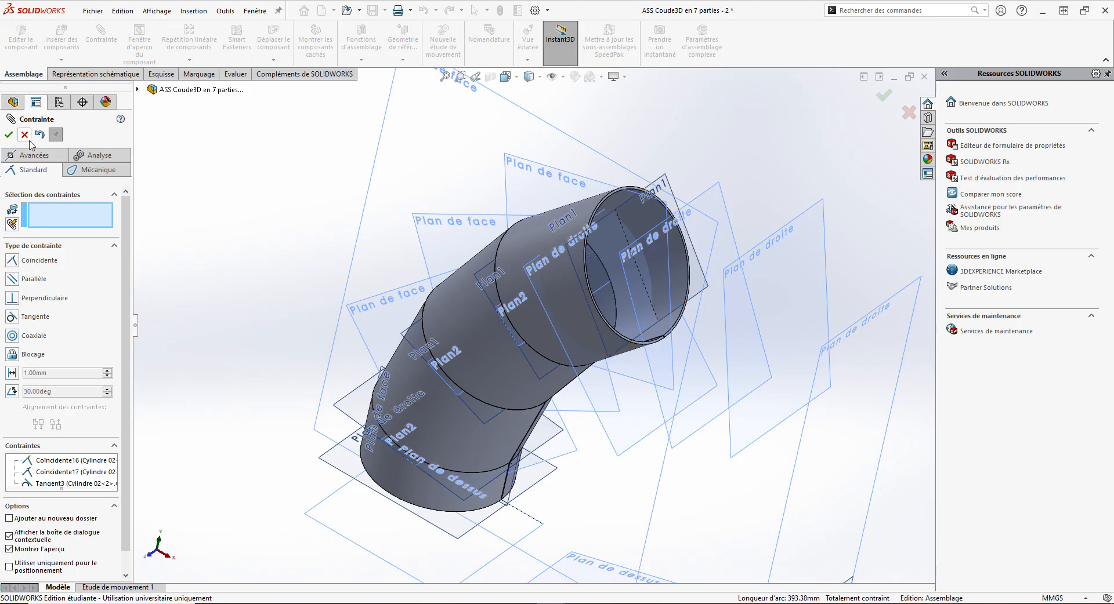
click(8, 134)
scroll(244, 197, up, 2)
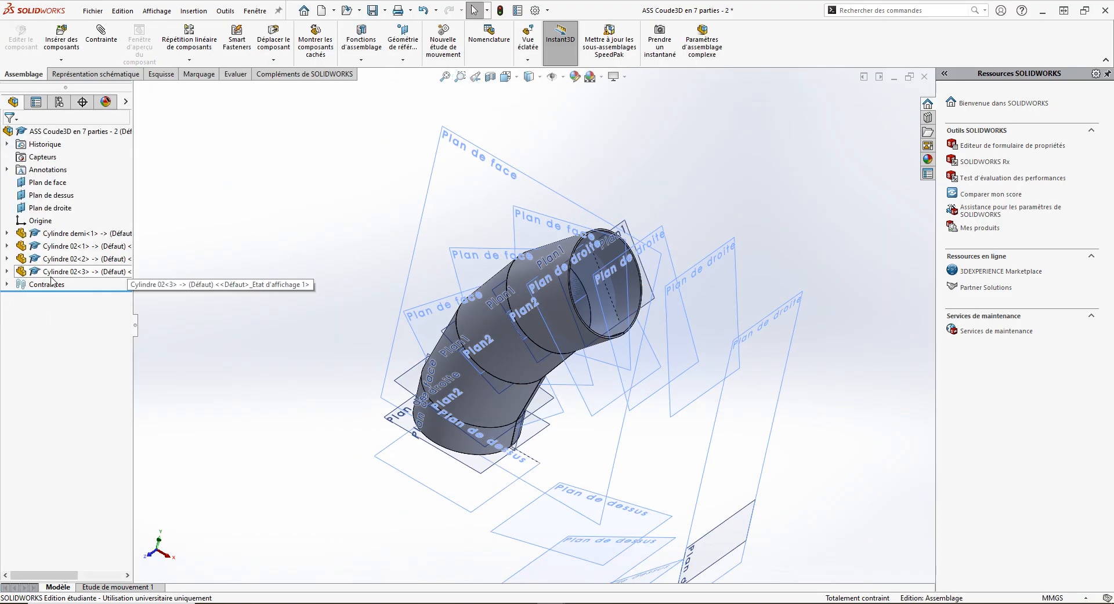
click(48, 272)
drag(604, 278, 732, 186)
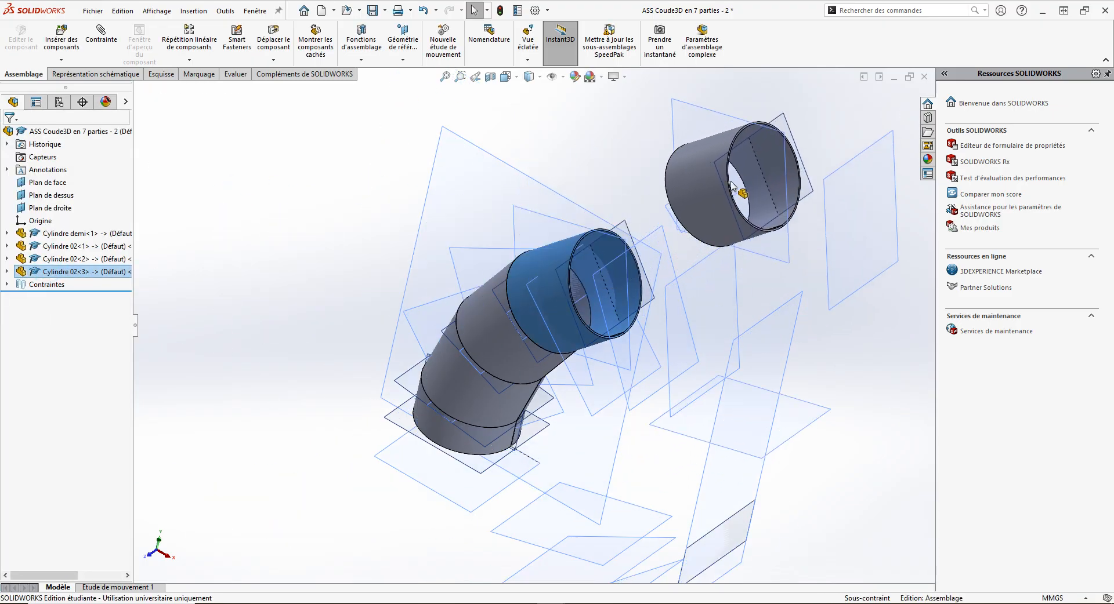
click(839, 322)
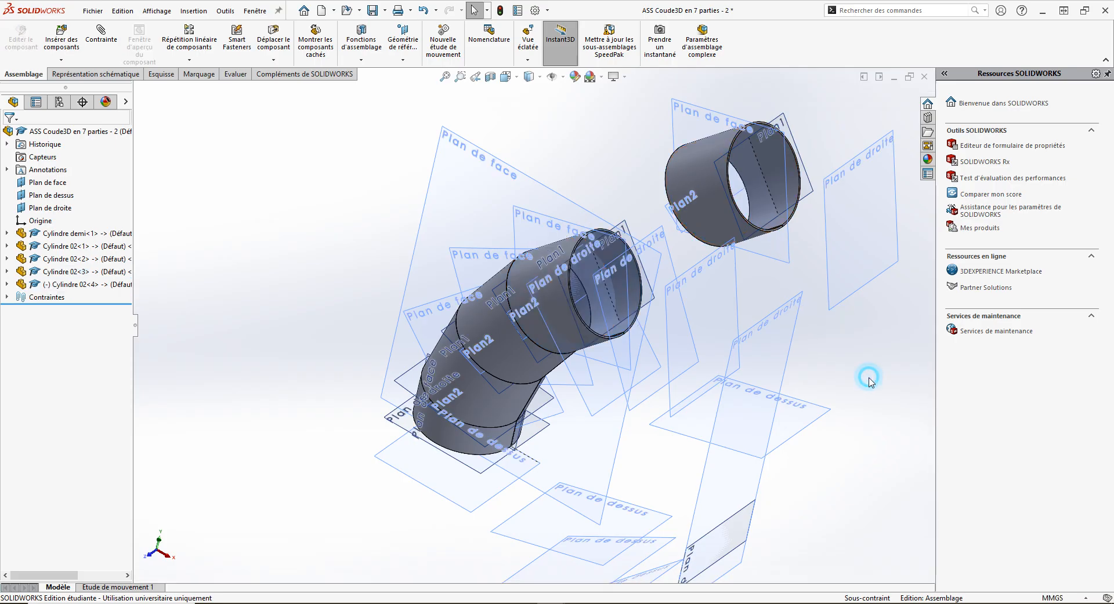
- Mate Plan2 of the fourth Cylindre 02 instance coincident with Plan1 of the third Cylindre 02 instance
click(90, 34)
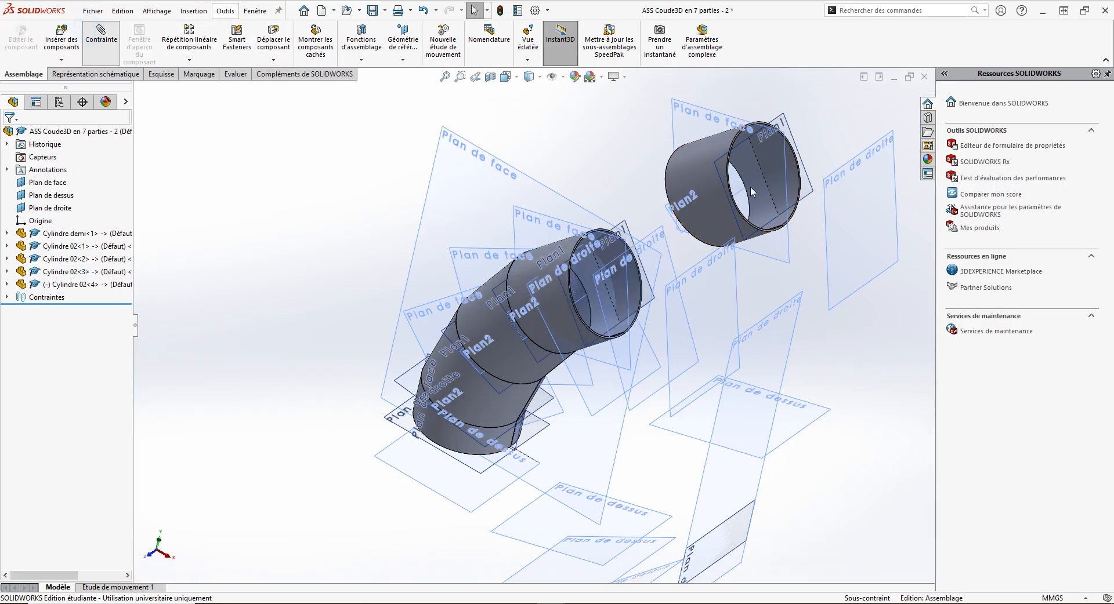
scroll(711, 168, down, 2)
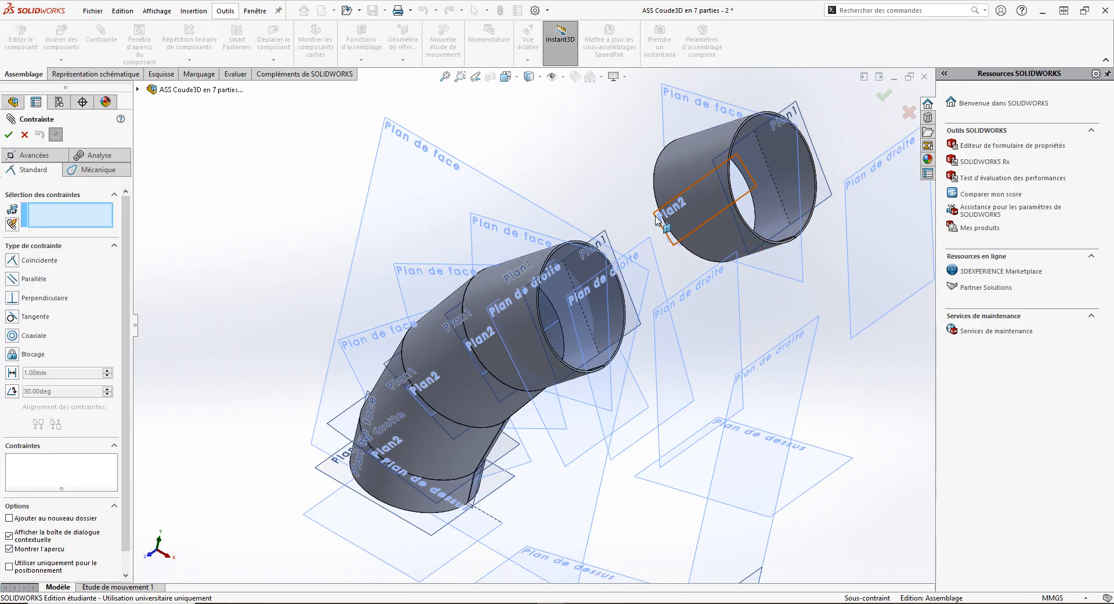
click(657, 219)
click(607, 239)
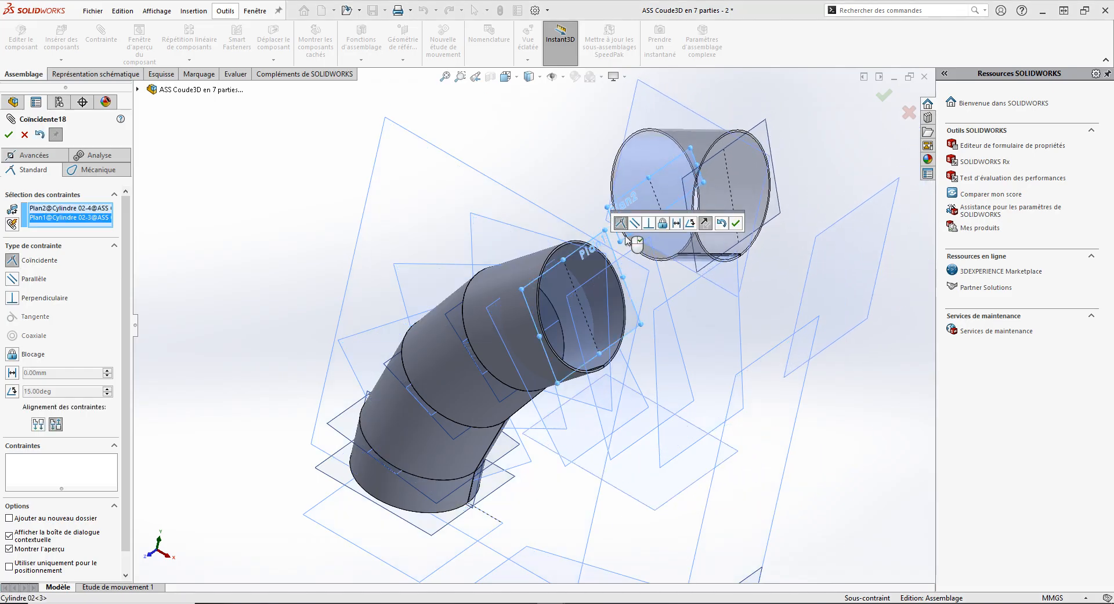
click(736, 224)
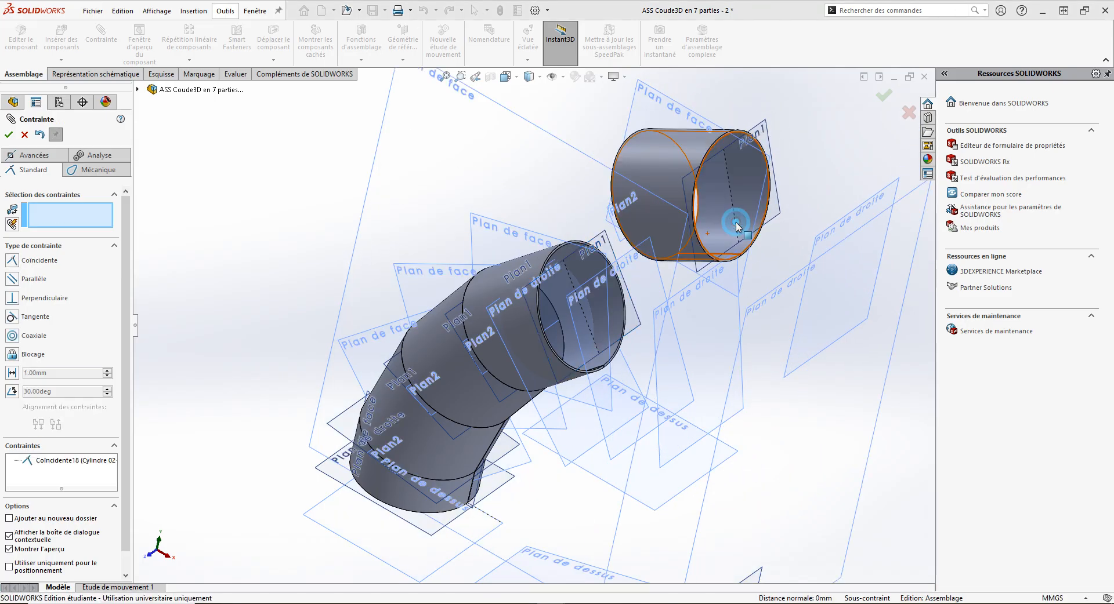
- Mate Plan de face of the fourth Cylindre 02 instance coincident with the assembly's Plan de face
click(651, 88)
click(542, 129)
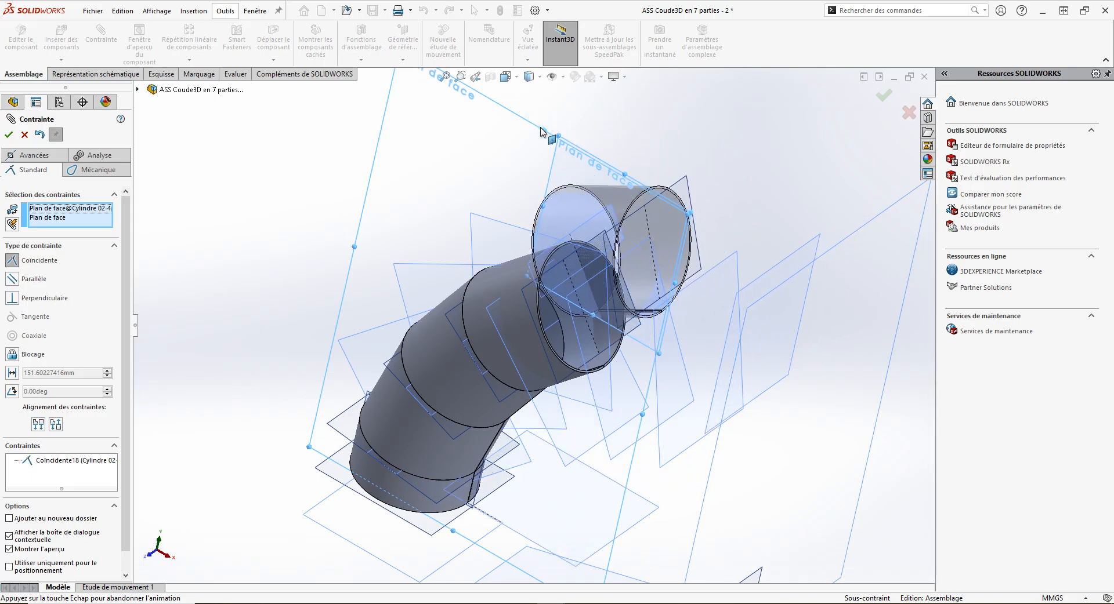
click(670, 113)
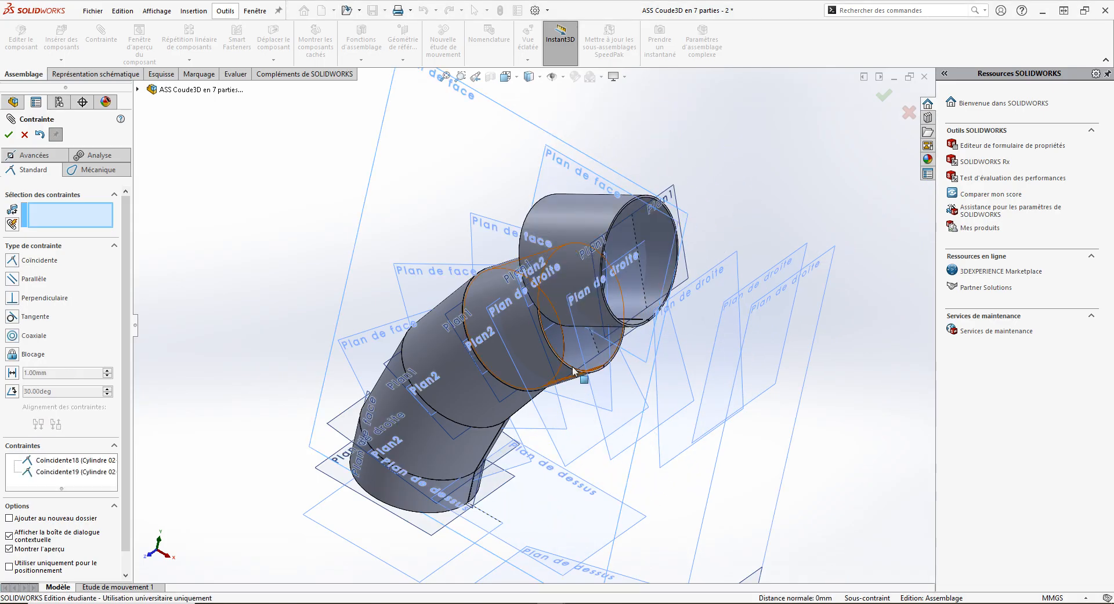
- Add a tangent mate between the facing rim edges of the third and fourth Cylindre 02 instances
scroll(620, 373, down, 4)
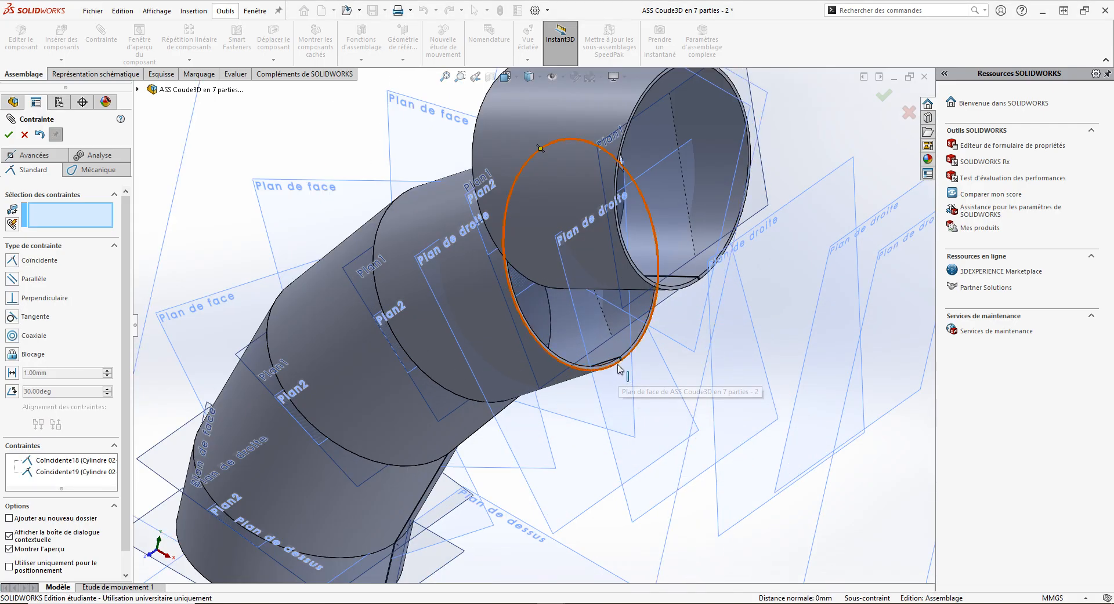
click(617, 359)
click(554, 289)
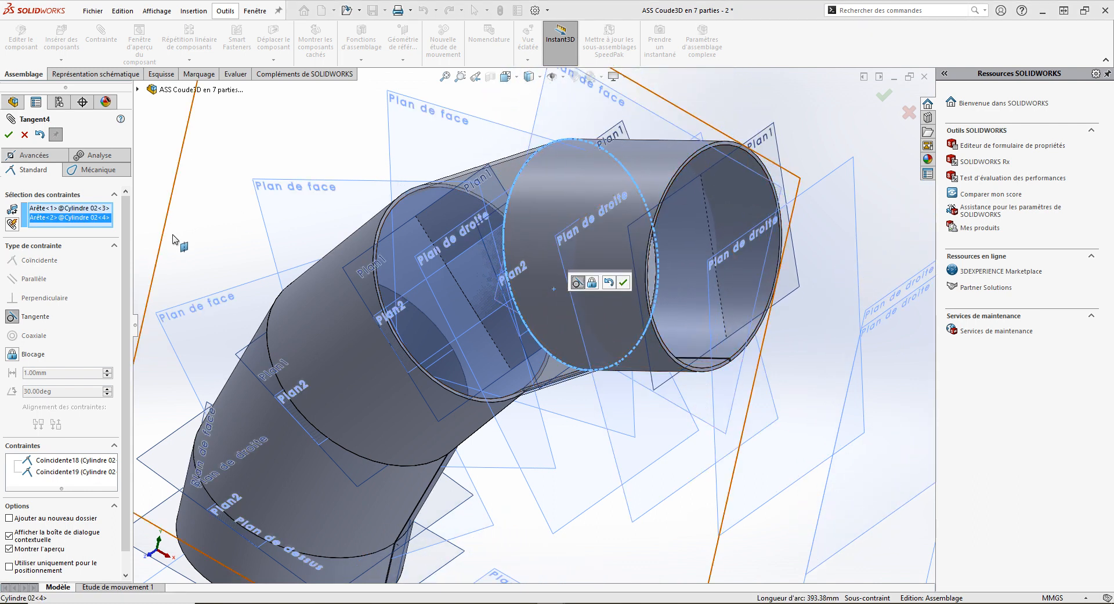
click(624, 283)
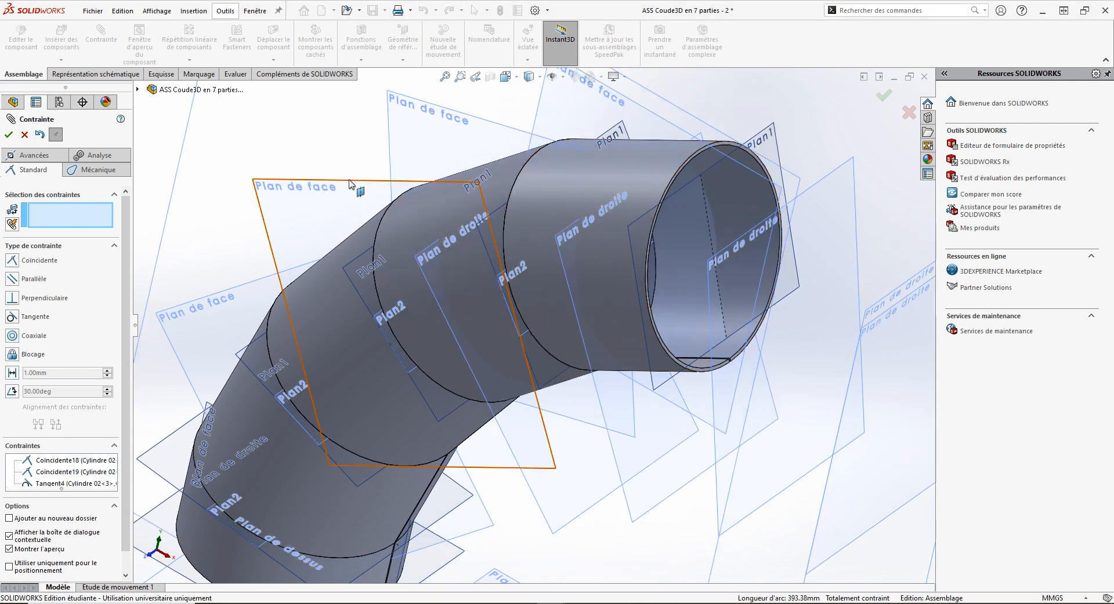
click(8, 138)
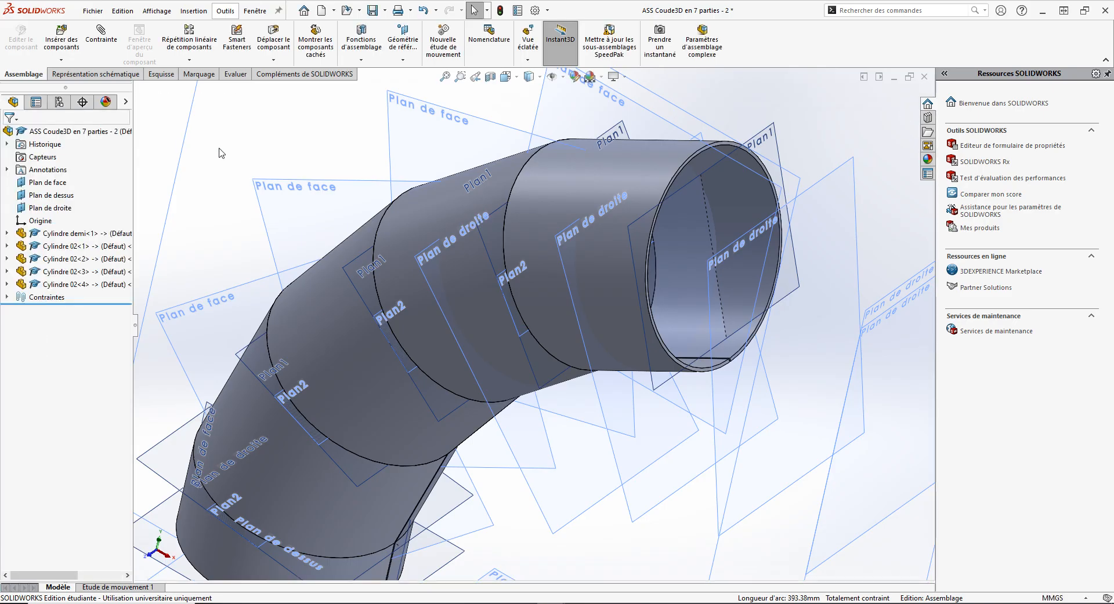
click(246, 152)
- Add a fifth Cylindre 02 instance, placing it beyond the open end of the fourth one
scroll(399, 119, up, 3)
middle_drag(552, 388, 590, 336)
drag(60, 286, 78, 285)
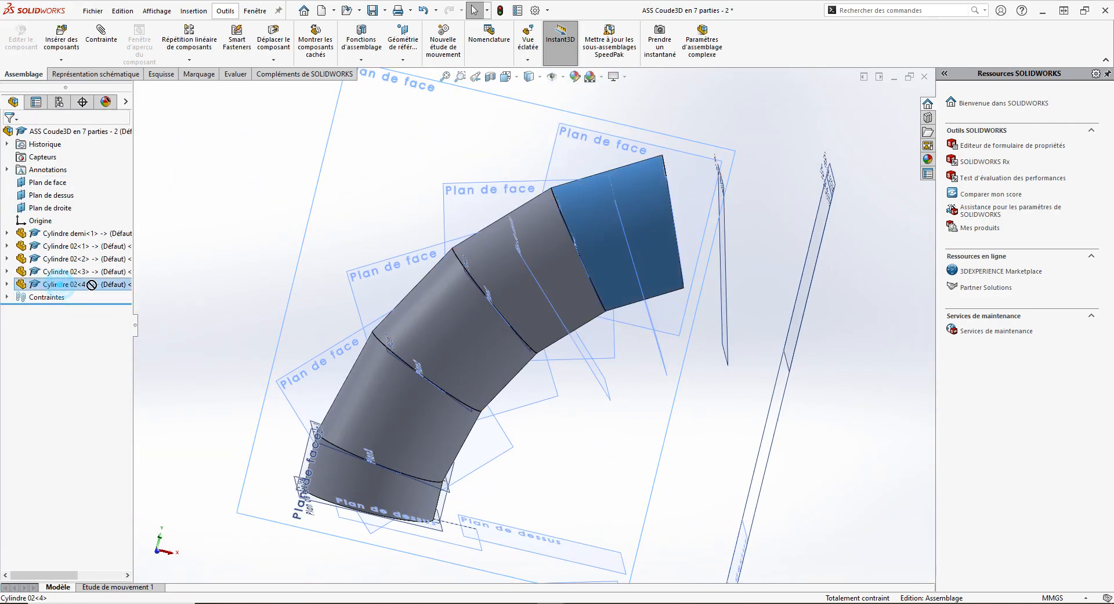
drag(358, 294, 809, 158)
click(813, 442)
mouse_move(816, 357)
middle_down()
mouse_move(786, 382)
mouse_move(797, 366)
middle_up()
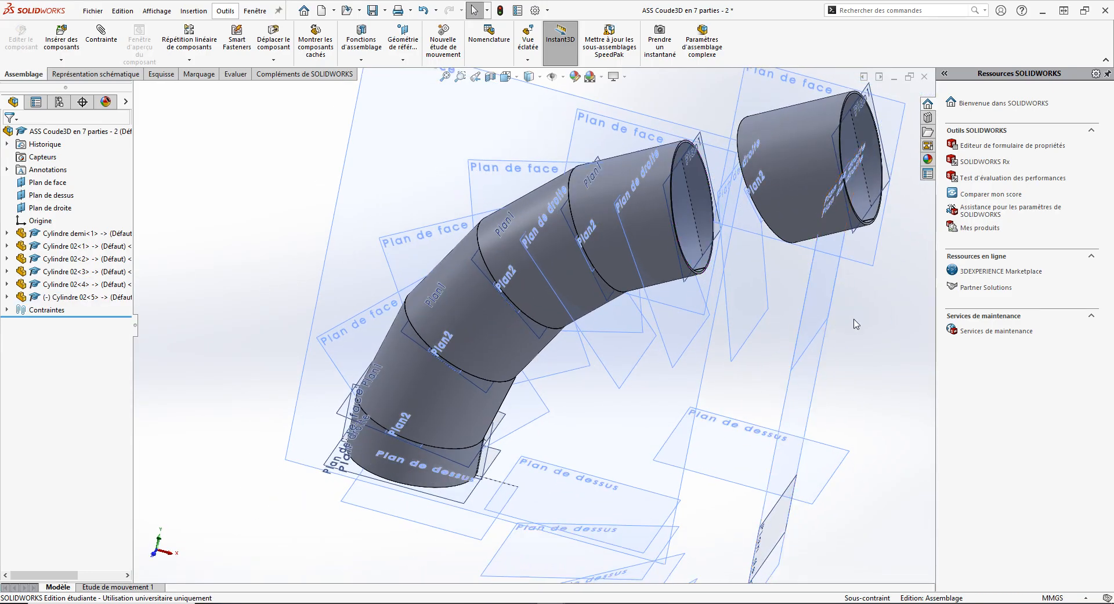
- Mate Plan2 of the fifth Cylindre 02 instance coincident with Plan1 of the fourth Cylindre 02 instance
click(99, 36)
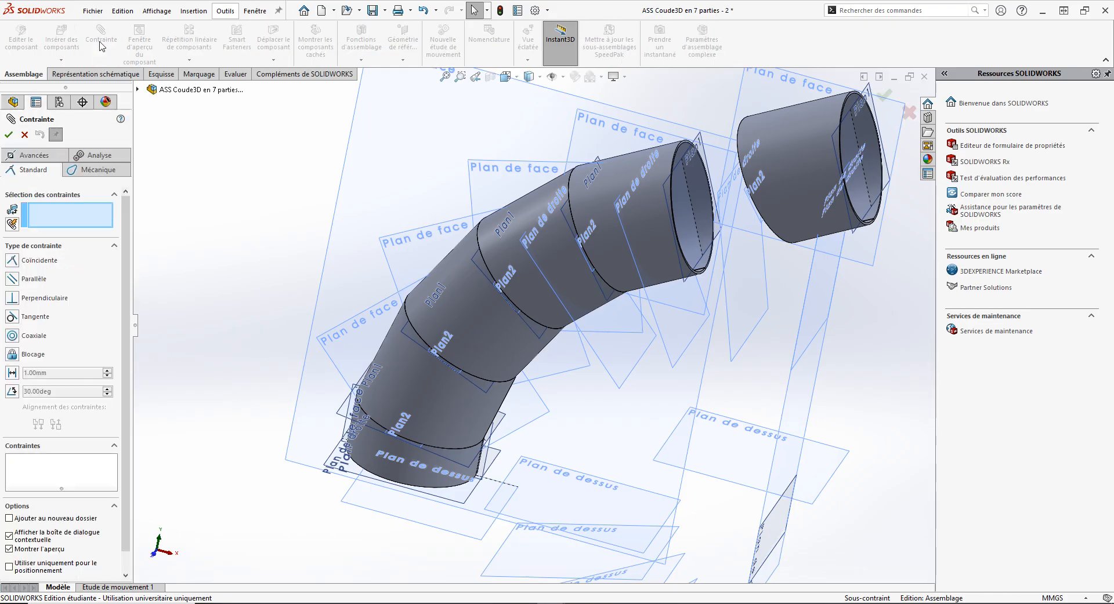
click(764, 223)
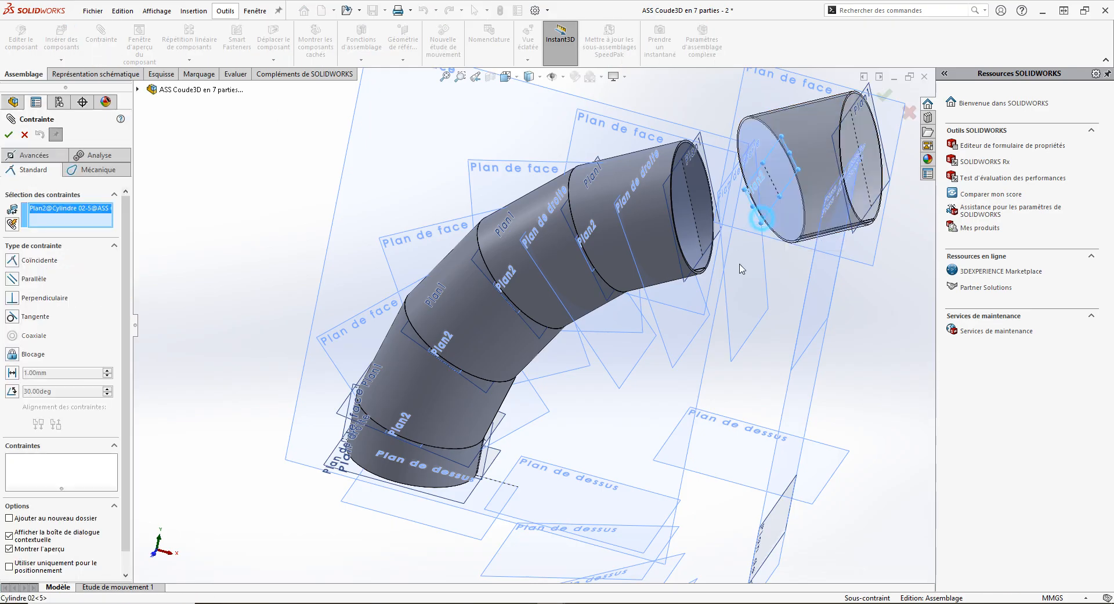
click(702, 139)
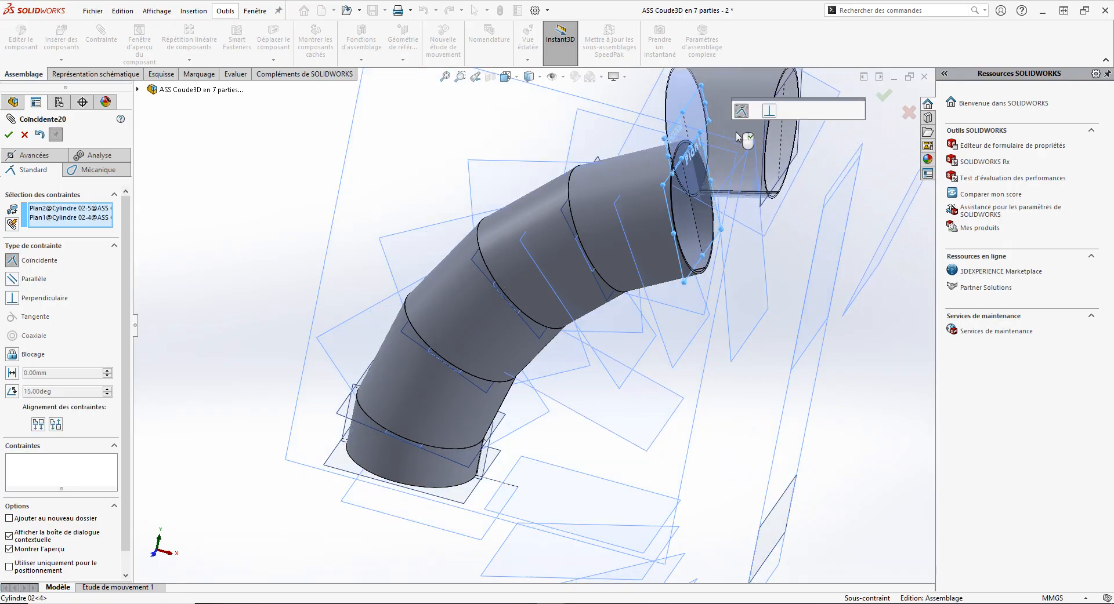
click(858, 110)
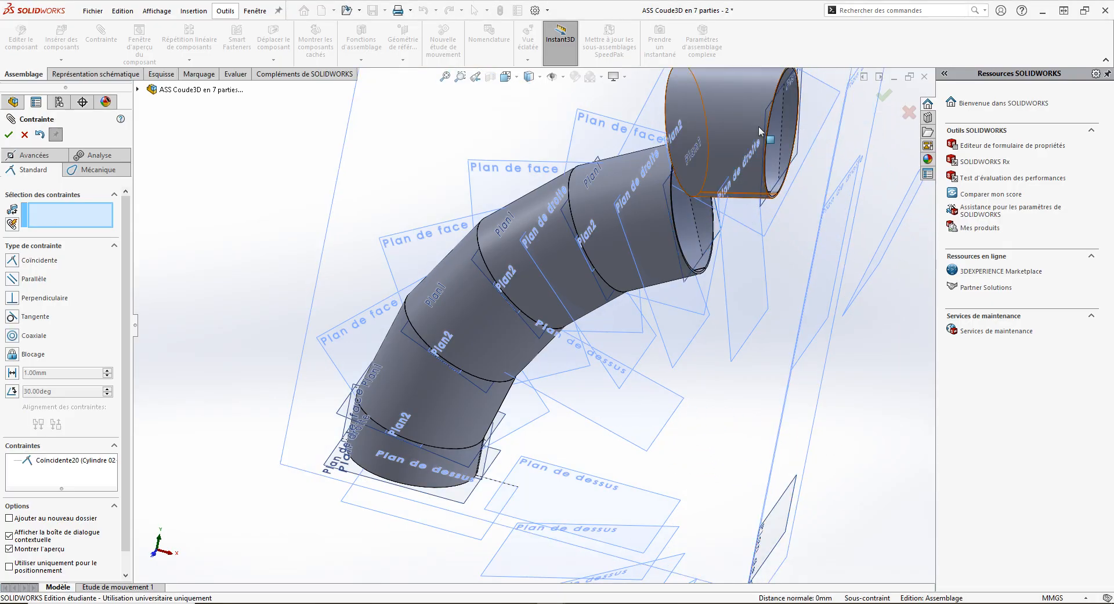
- Mate Plan de face of the fifth Cylindre 02 instance coincident with the assembly's Plan de face
scroll(738, 321, up, 2)
click(683, 131)
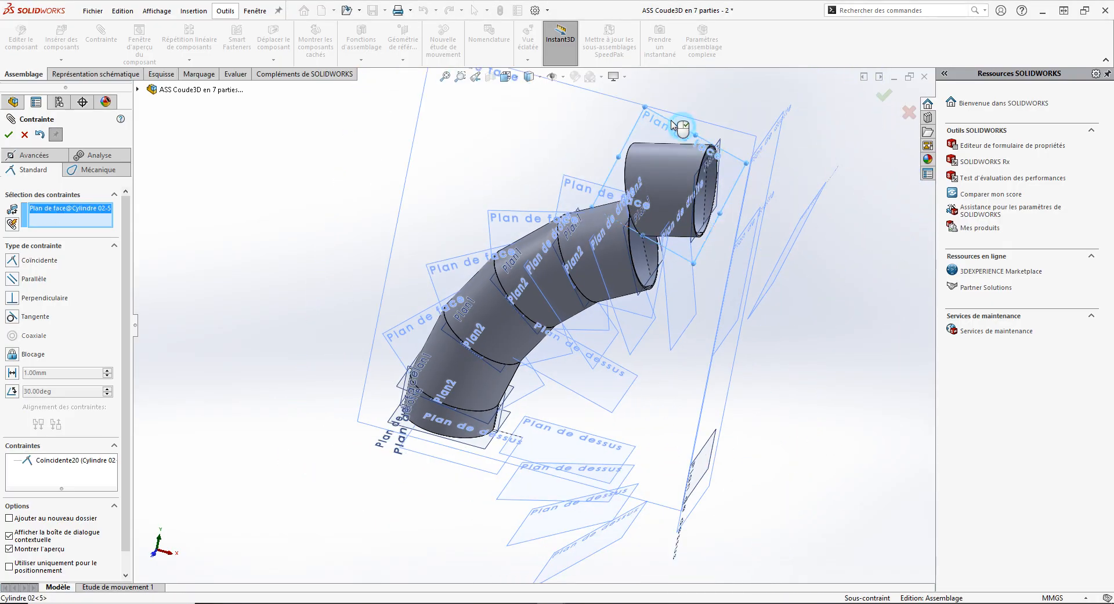
click(684, 121)
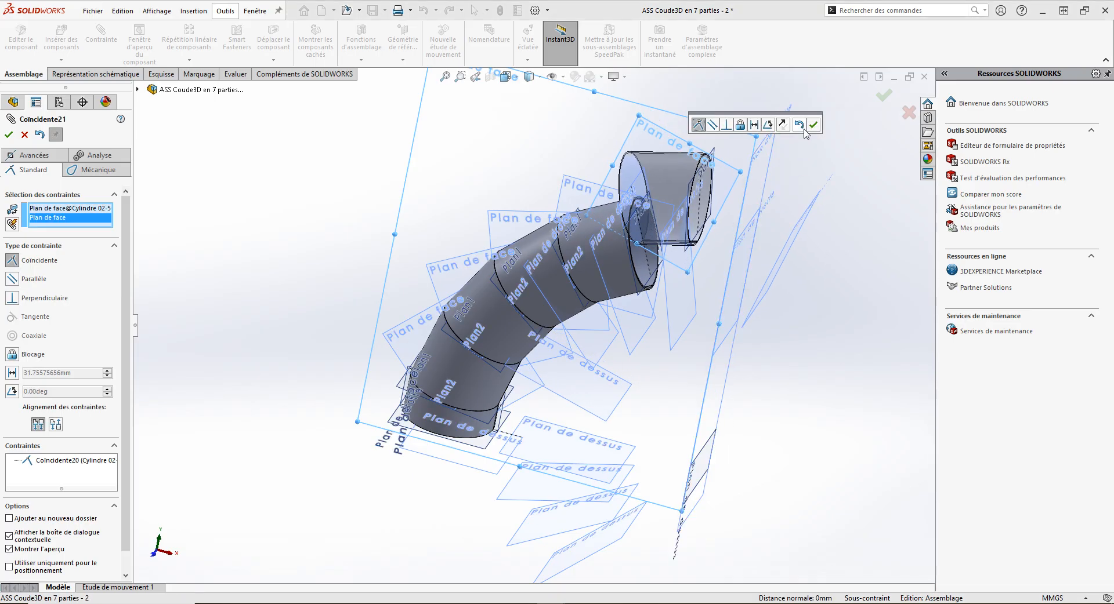
click(813, 125)
- Add a tangent mate between the facing rim edges of the fourth and fifth Cylindre 02 instances
scroll(580, 263, down, 6)
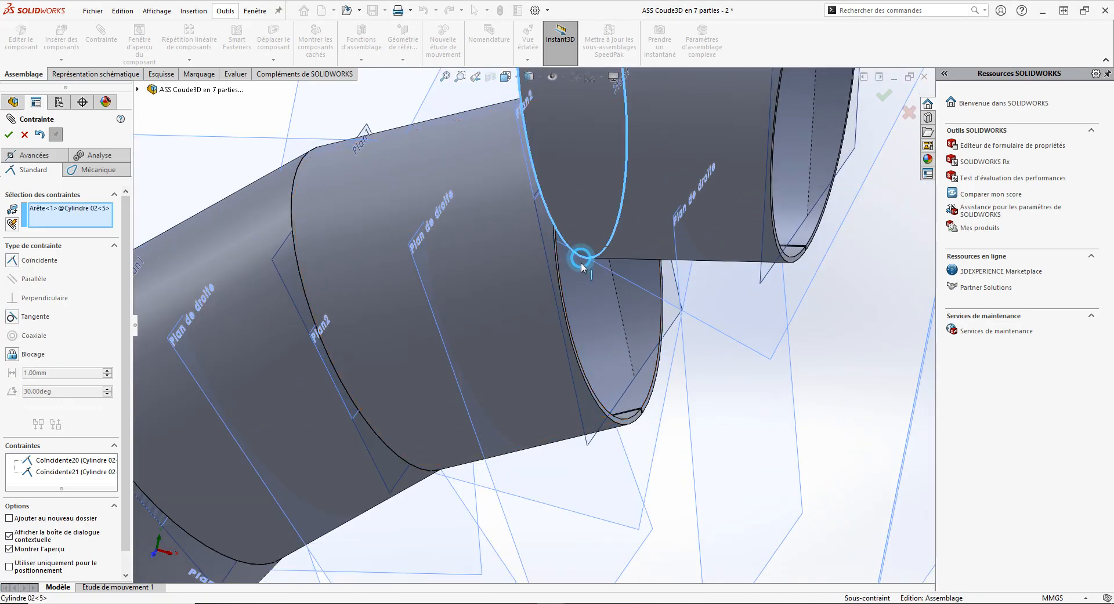
click(581, 254)
click(633, 420)
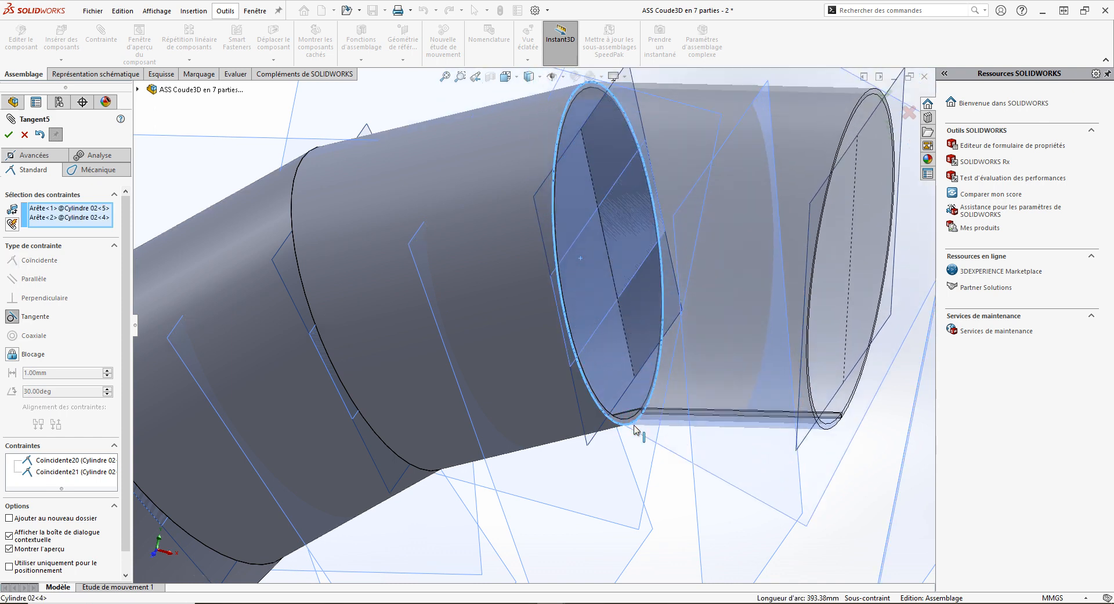
click(695, 443)
scroll(781, 203, up, 6)
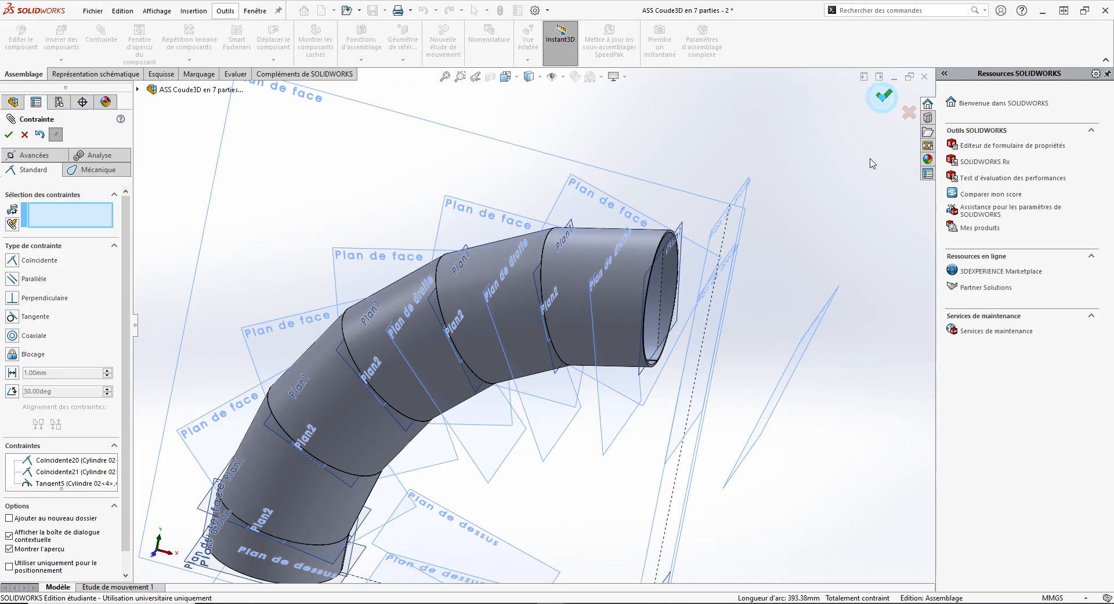
- Try to add a second Cylindre demi instance beside the elbow's open end
drag(58, 234, 849, 214)
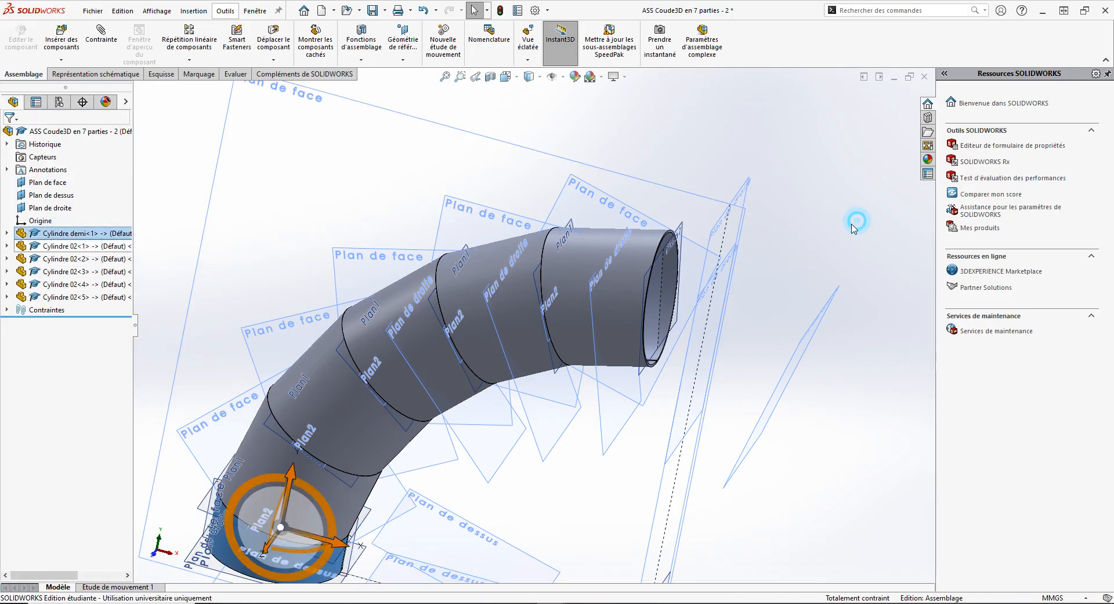
click(849, 215)
drag(61, 233, 193, 240)
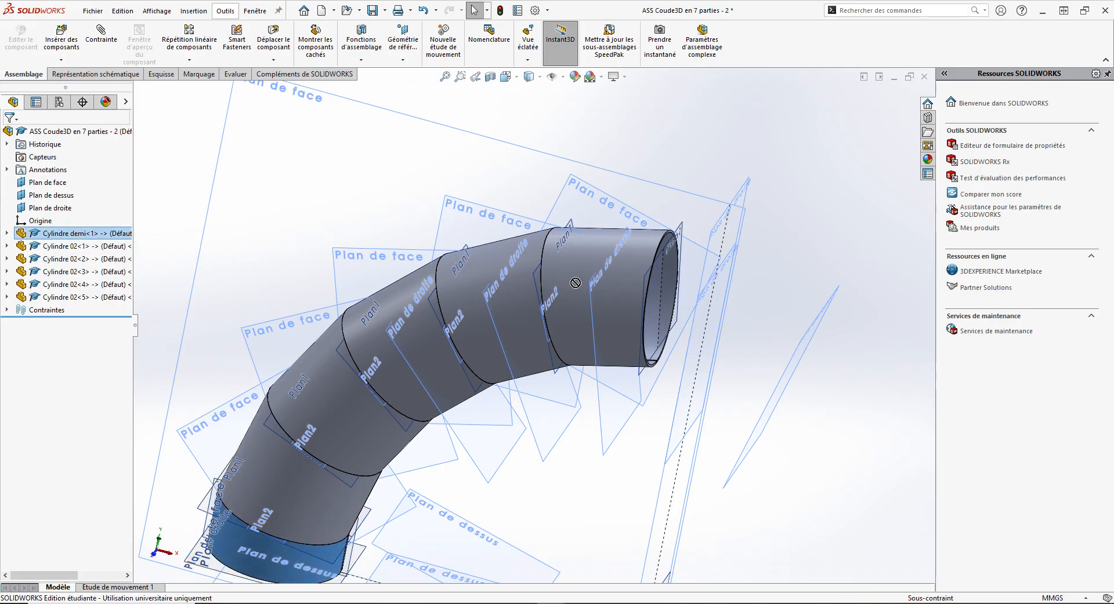
drag(349, 249, 816, 263)
- Save the assembly, rebuilding the document first
key(ctrl+s)
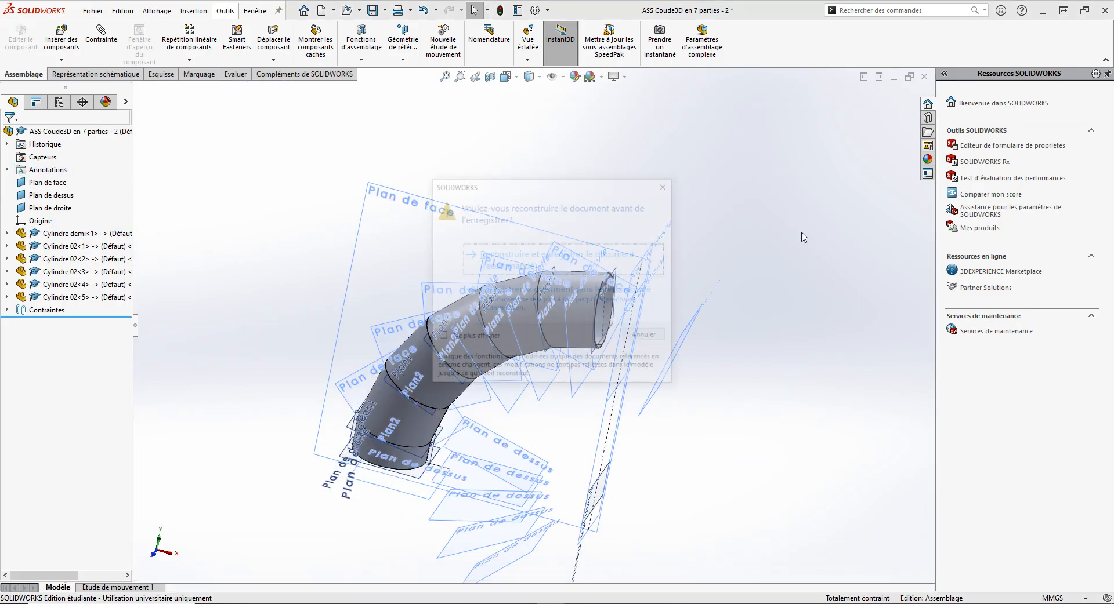
click(528, 259)
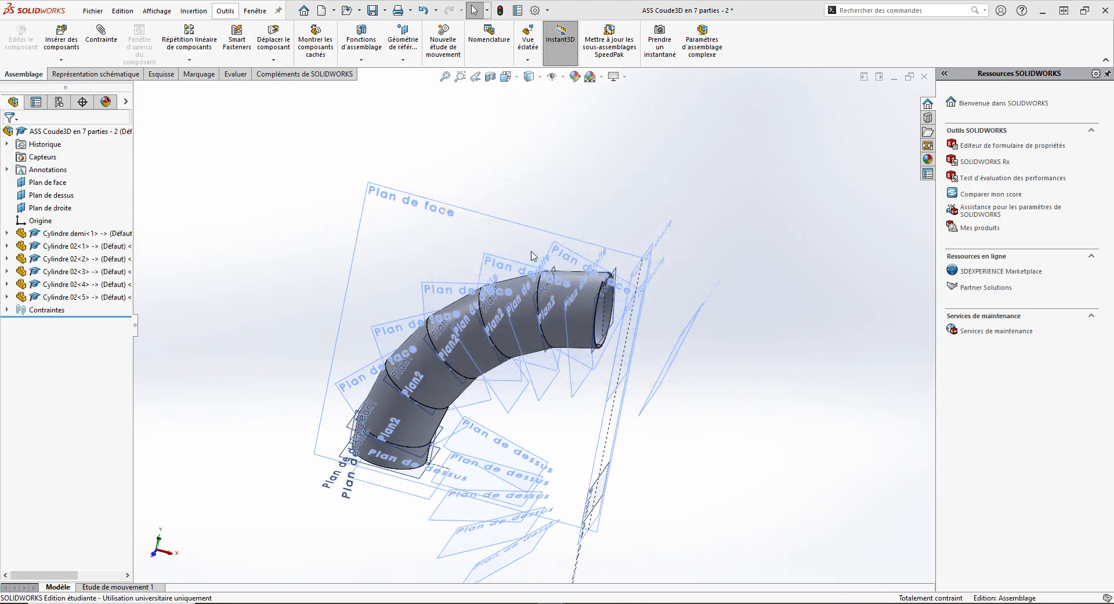
- Add a second Cylindre demi instance, placing it above and beyond the elbow's open end
click(69, 232)
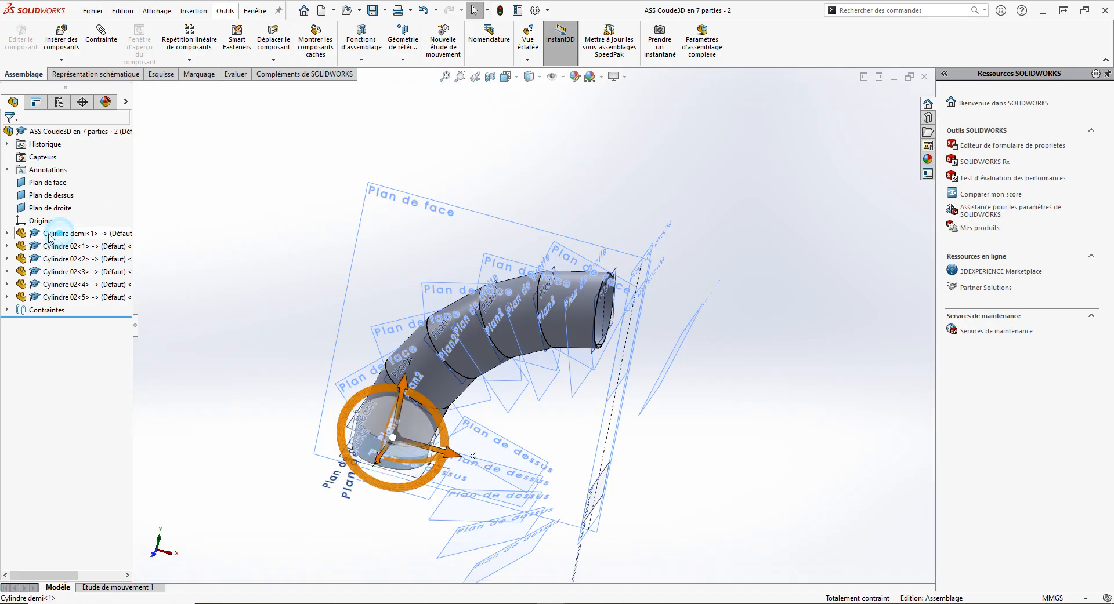
click(62, 232)
drag(58, 229, 721, 264)
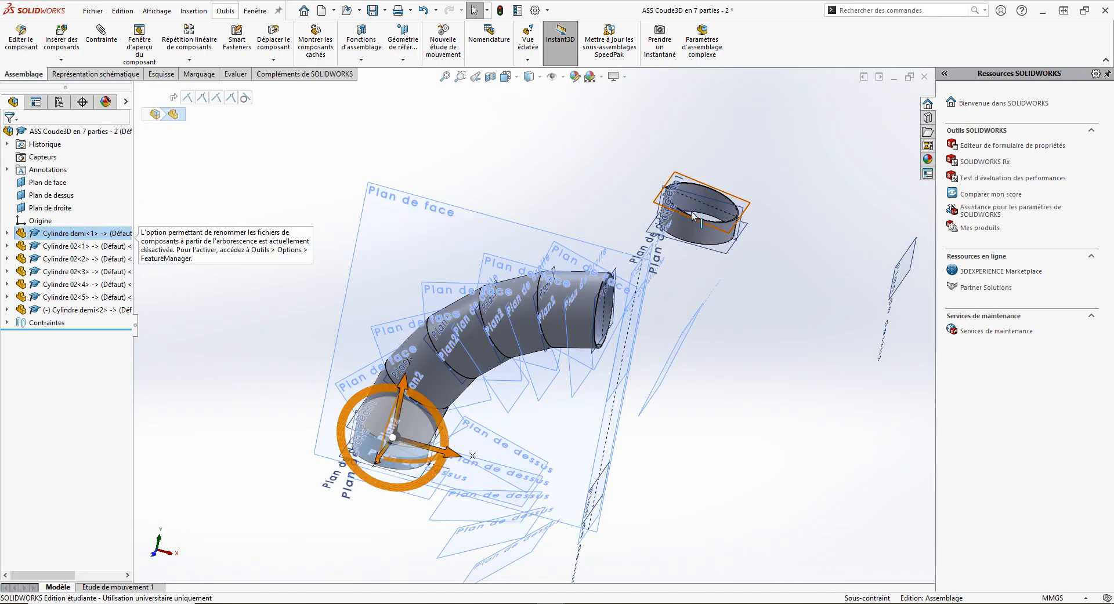
- Add a coincident mate between Plan1 of the second Cylindre demi and Plan1 of the fifth Cylindre 02 instance, with the alignment reversed
scroll(694, 215, down, 3)
click(745, 159)
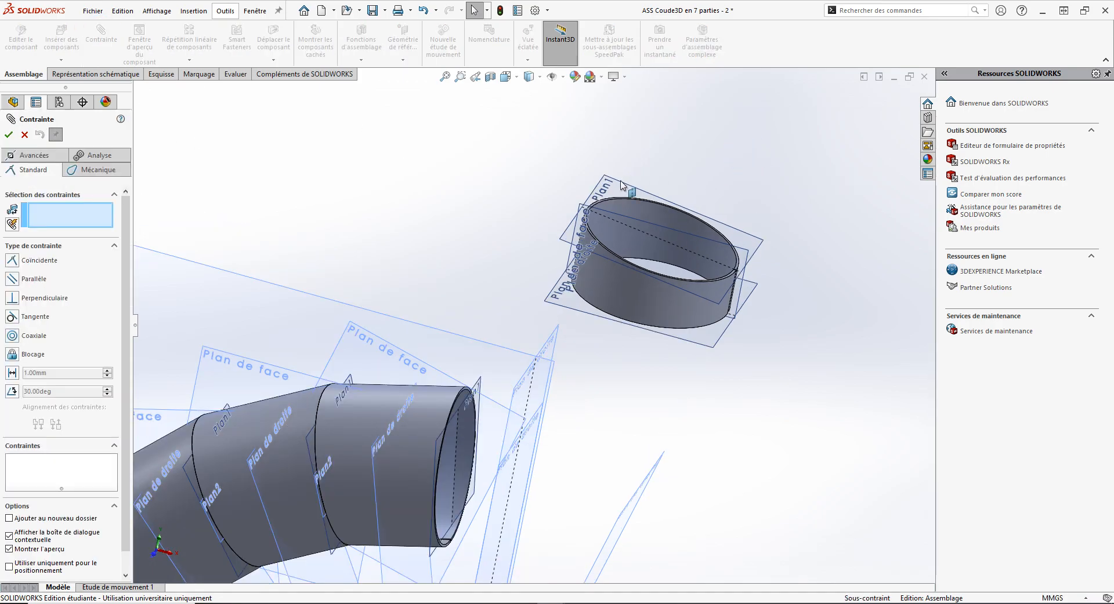
click(637, 188)
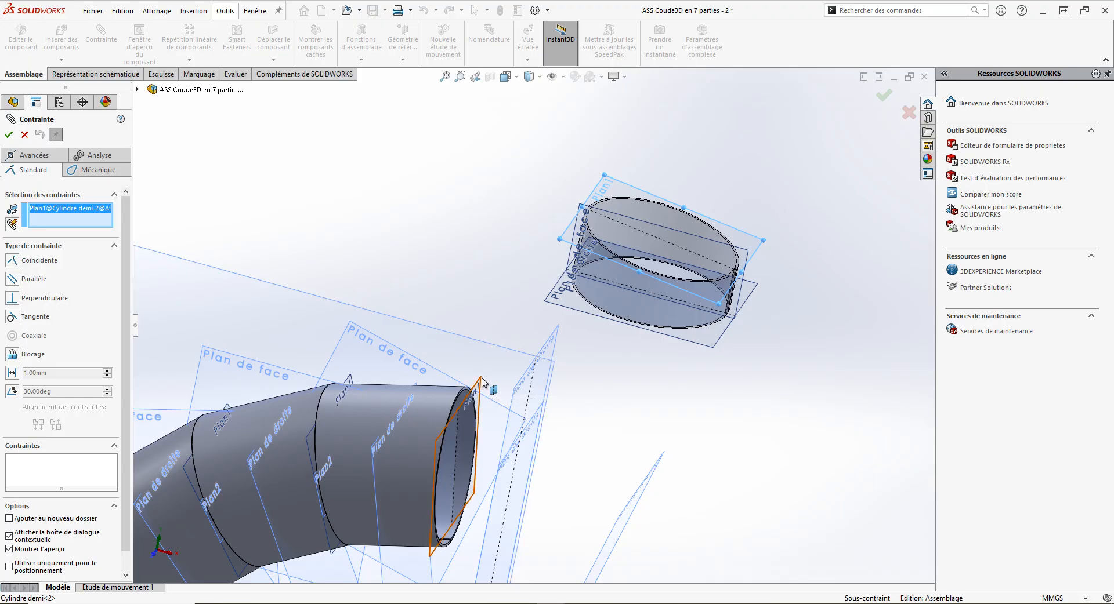
click(486, 382)
scroll(684, 393, up, 5)
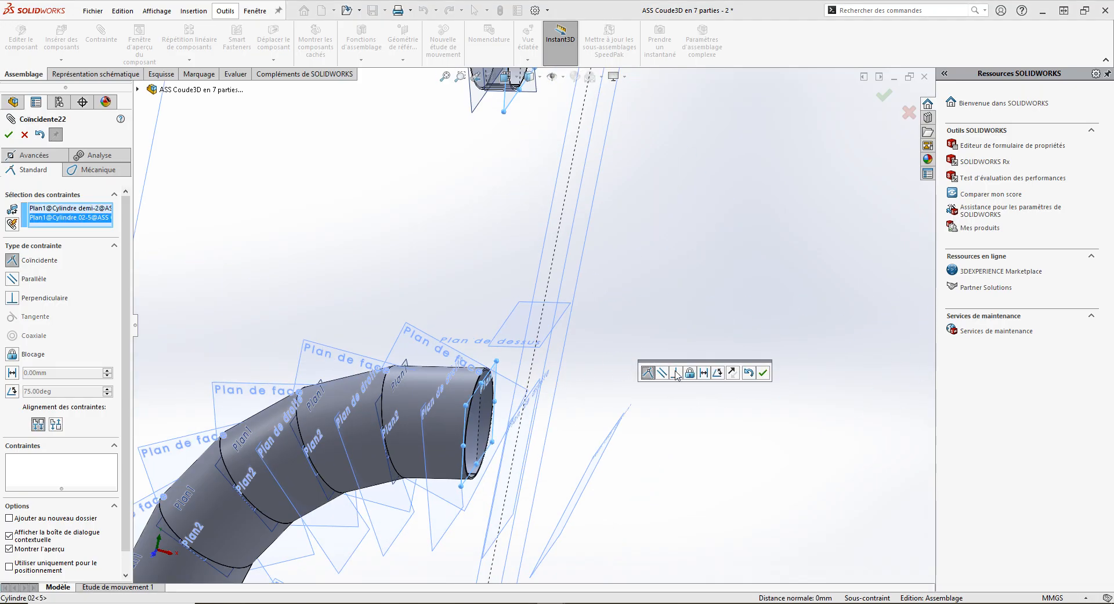
scroll(551, 116, down, 5)
middle_drag(529, 242, 554, 245)
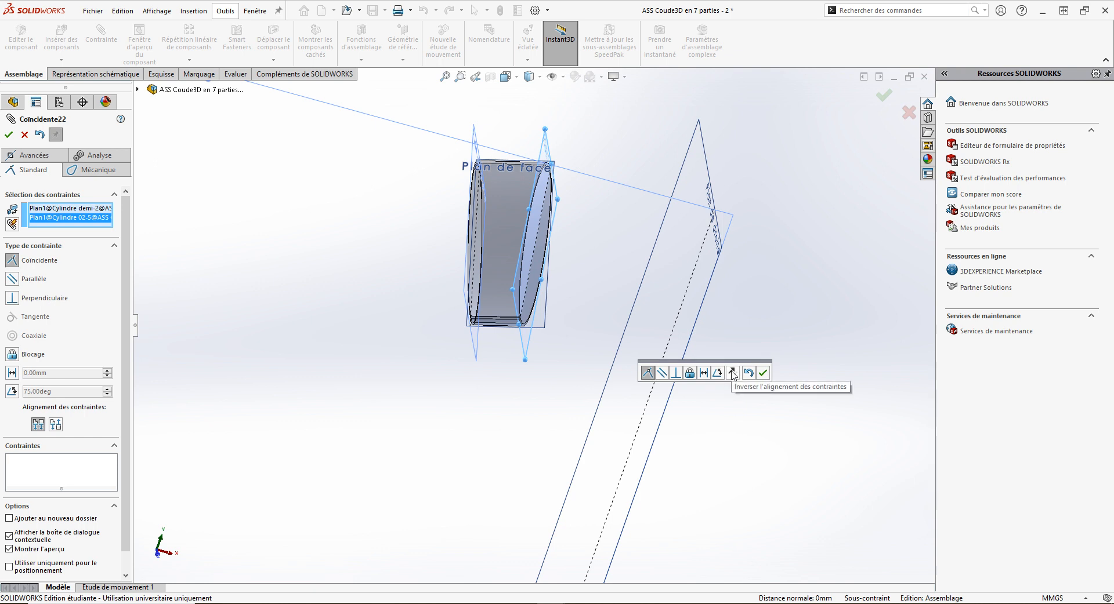
click(732, 374)
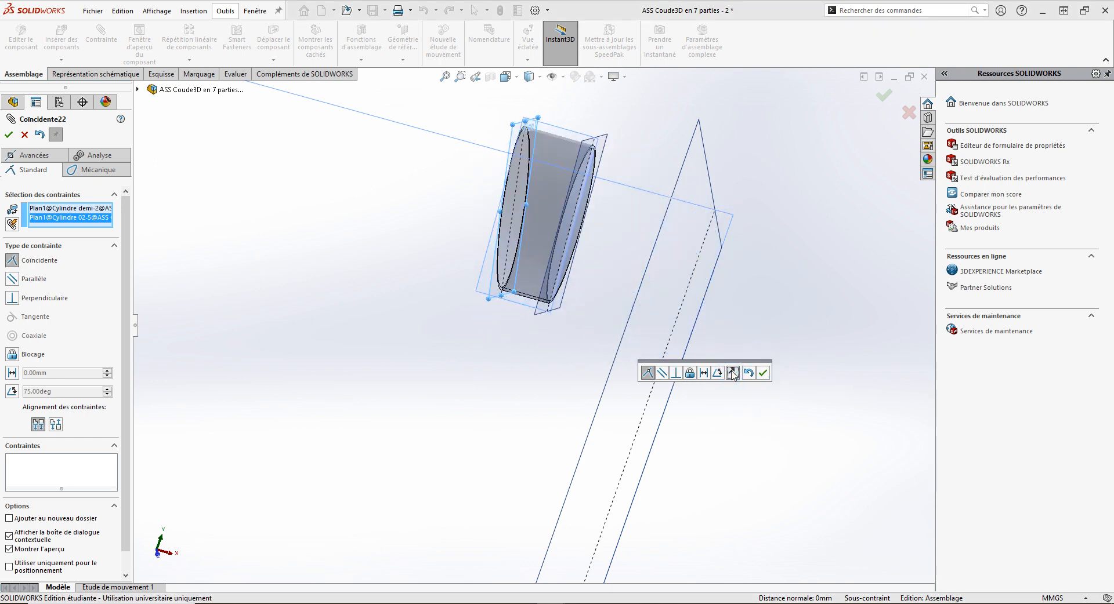
click(762, 373)
- Add a coincident mate between the second Cylindre demi's Plan de face and the assembly's Plan de face
scroll(716, 315, up, 5)
middle_drag(715, 315, 484, 357)
scroll(576, 244, down, 3)
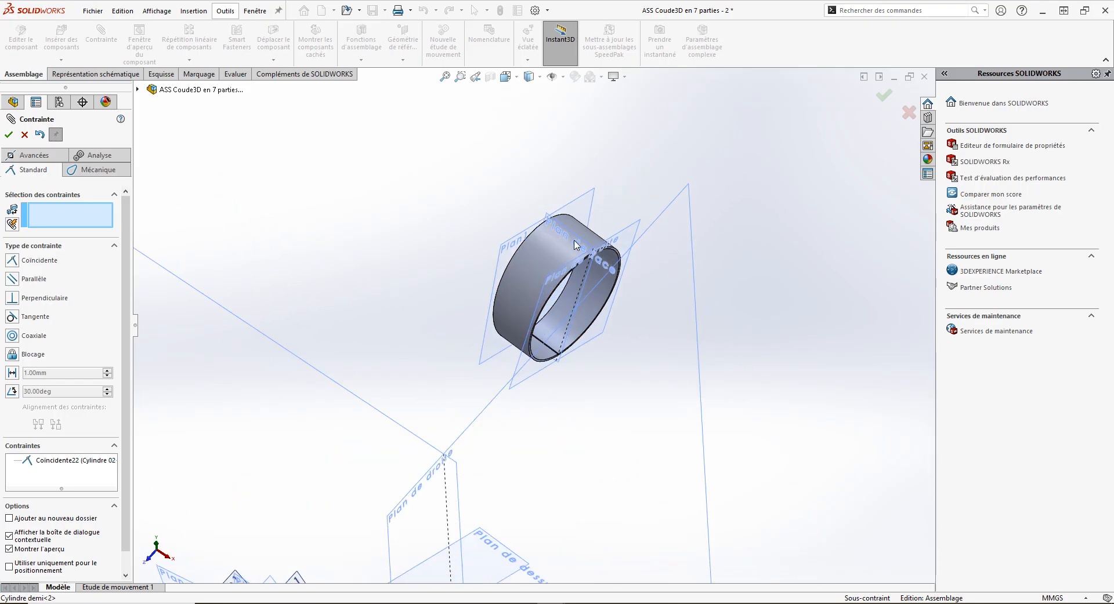
click(580, 240)
scroll(469, 293, up, 3)
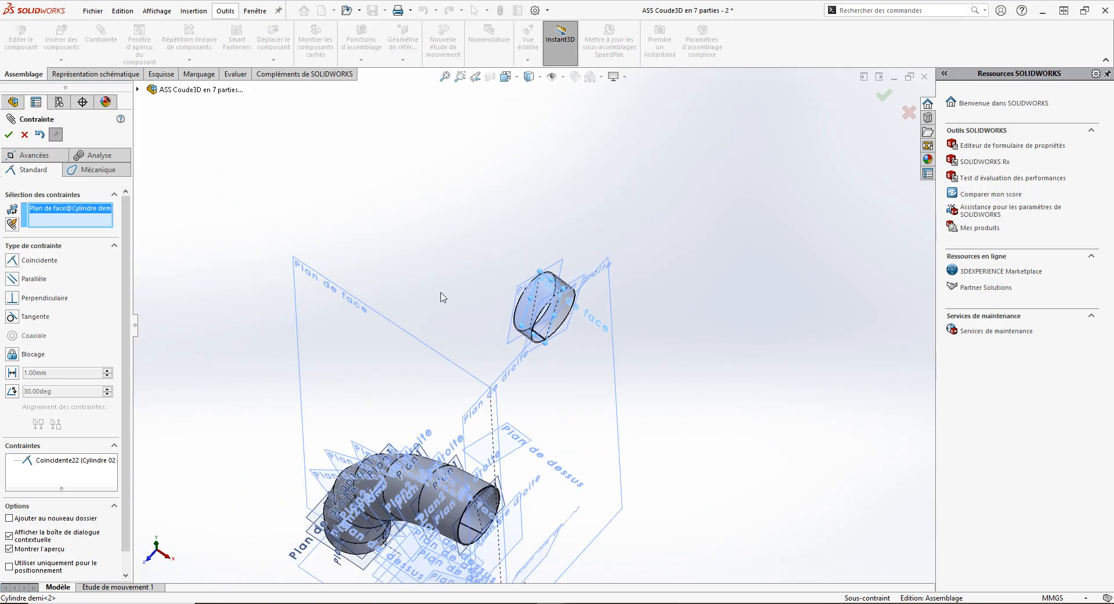
click(380, 315)
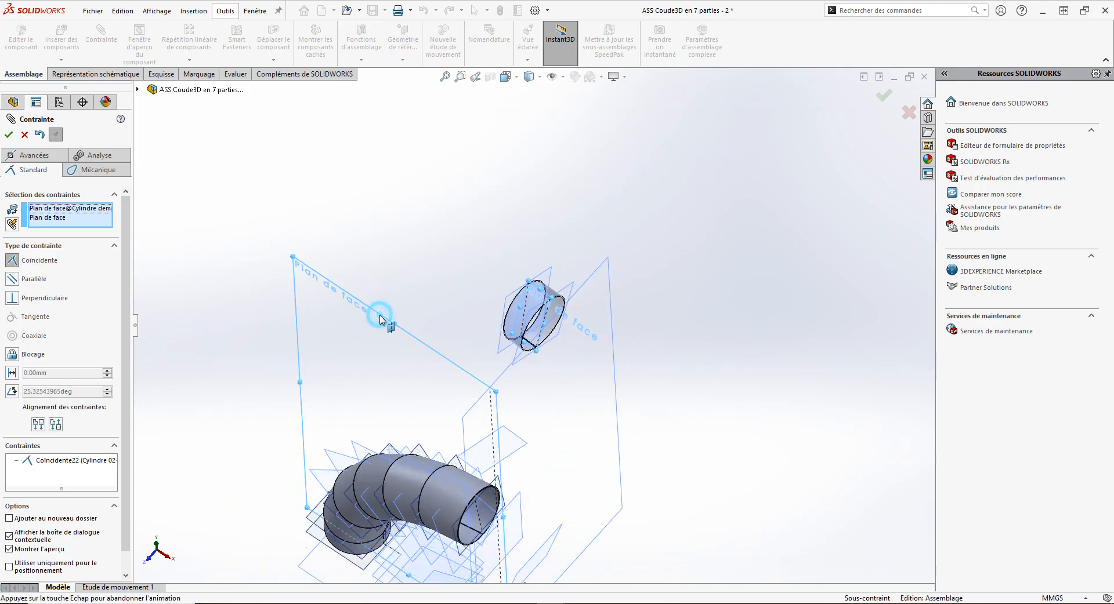
click(365, 301)
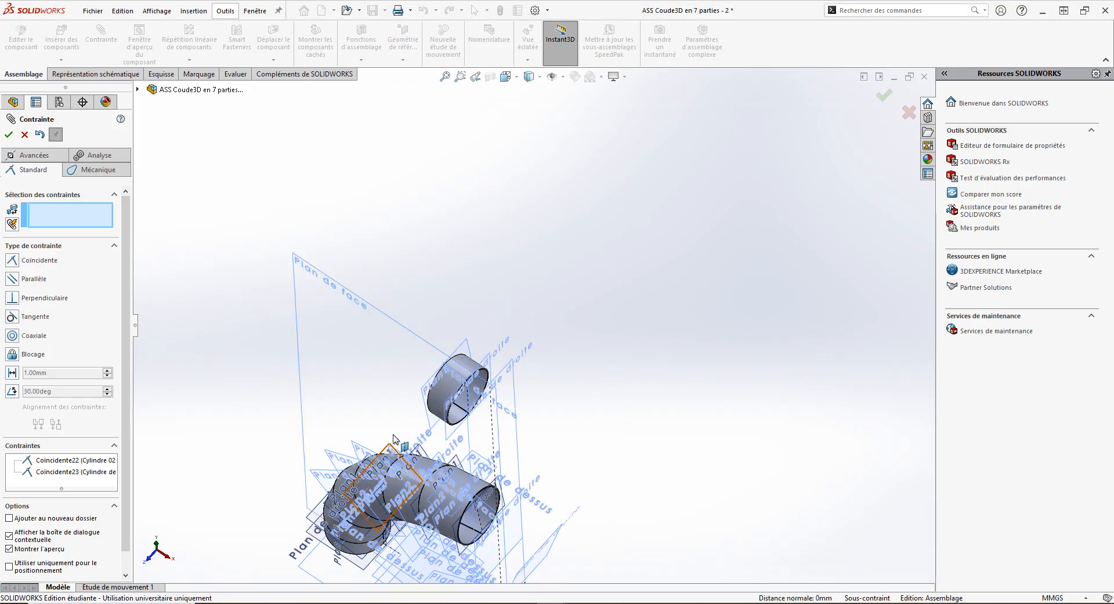
- Add a tangent mate between the second Cylindre demi's inner rim edge and the open rim edge of the fifth Cylindre 02 instance
scroll(656, 457, down, 4)
scroll(556, 364, up, 2)
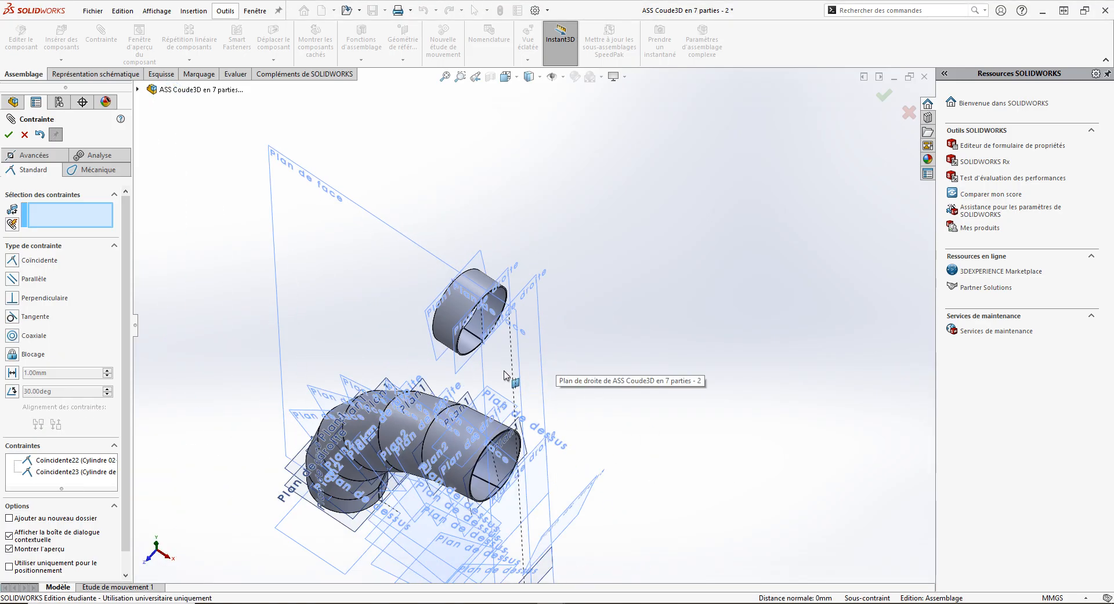
click(471, 275)
scroll(586, 423, down, 4)
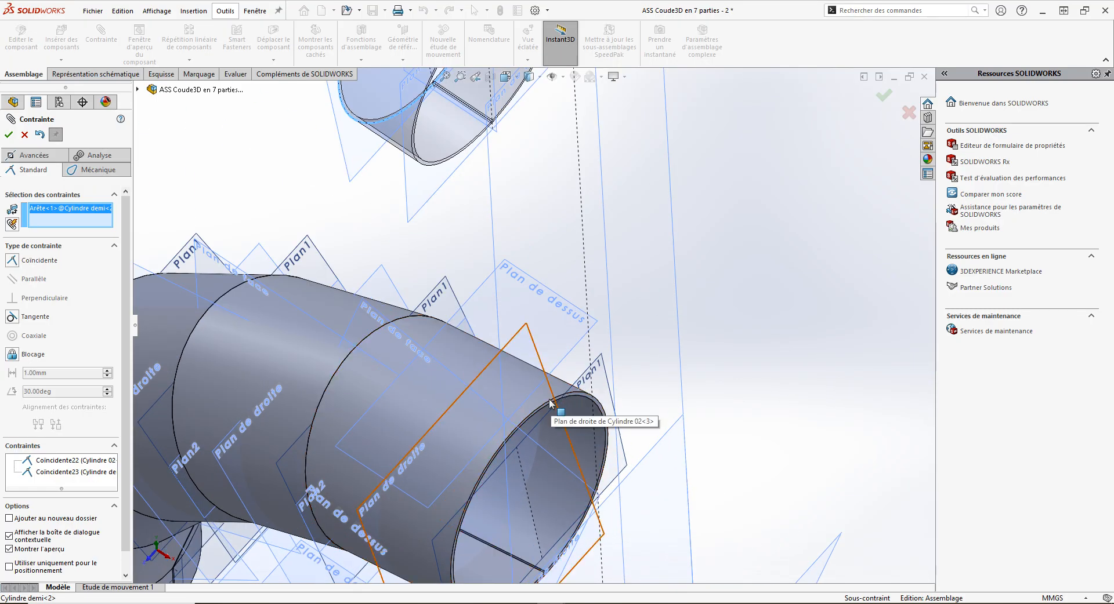
click(543, 408)
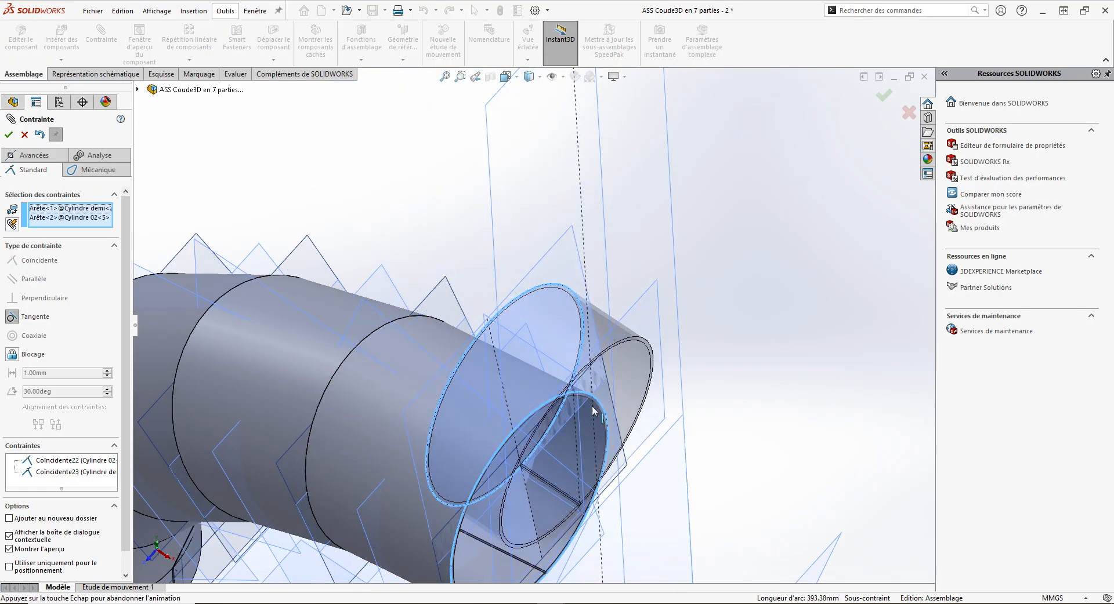
click(660, 424)
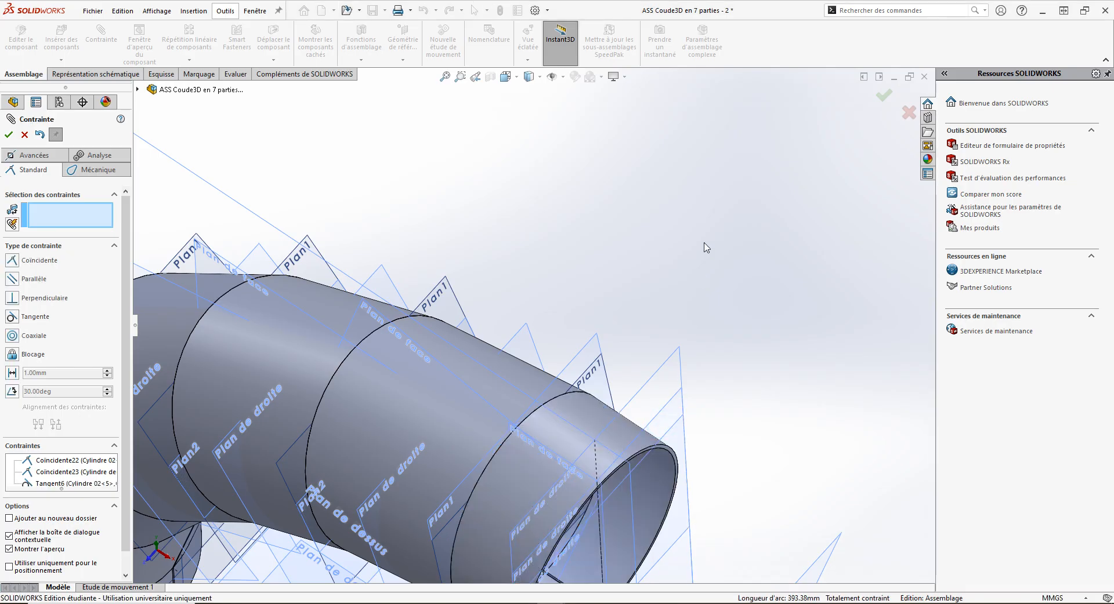
- Hide all reference planes, finish mating and save the assembly
key(f)
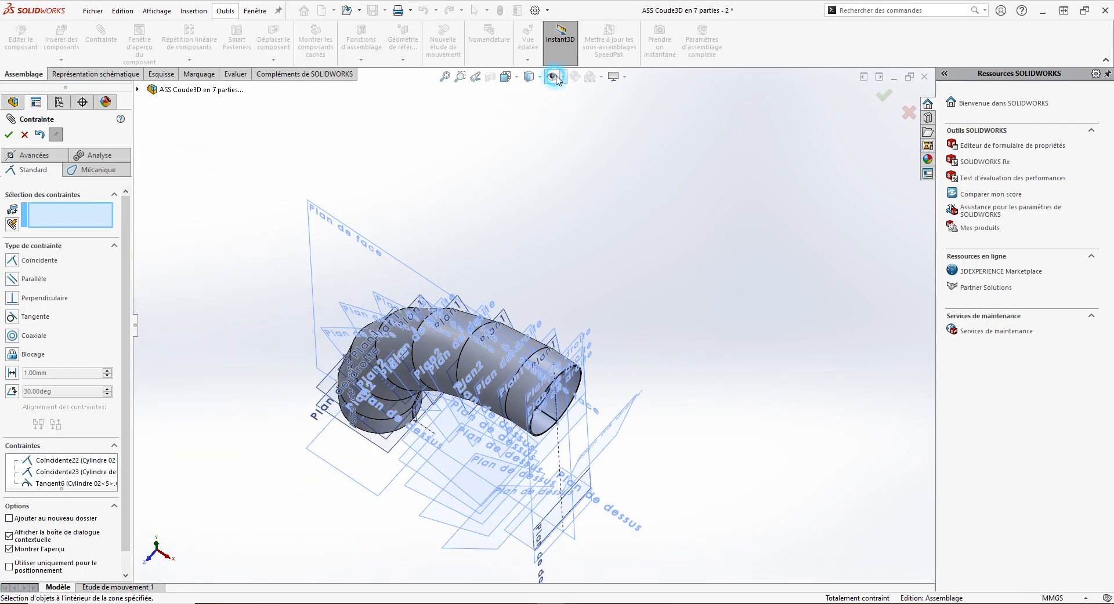
click(553, 77)
middle_drag(667, 206, 610, 216)
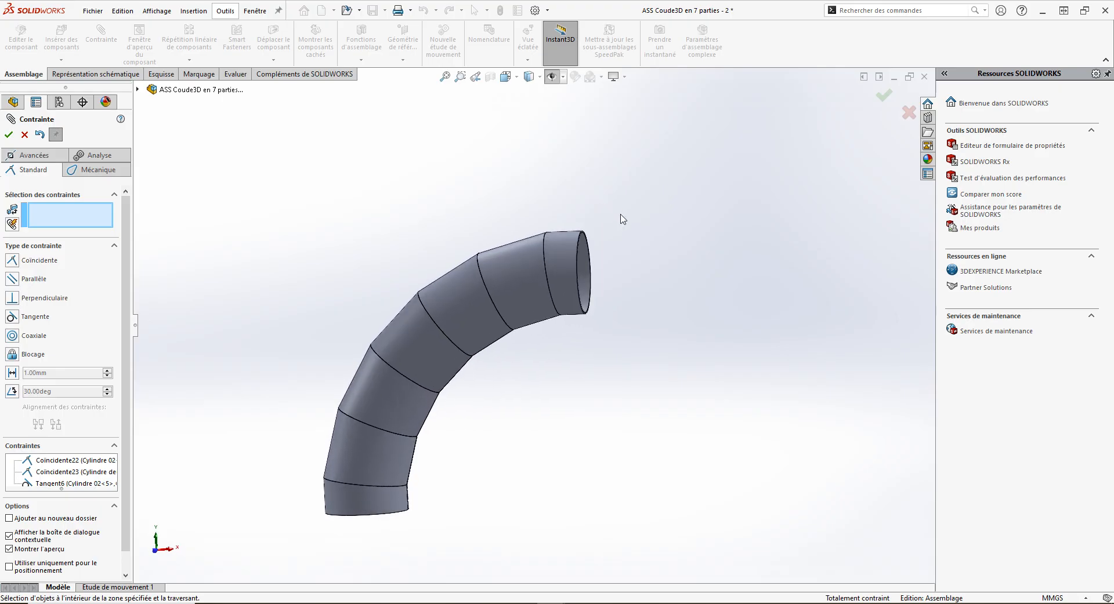
click(7, 137)
click(270, 205)
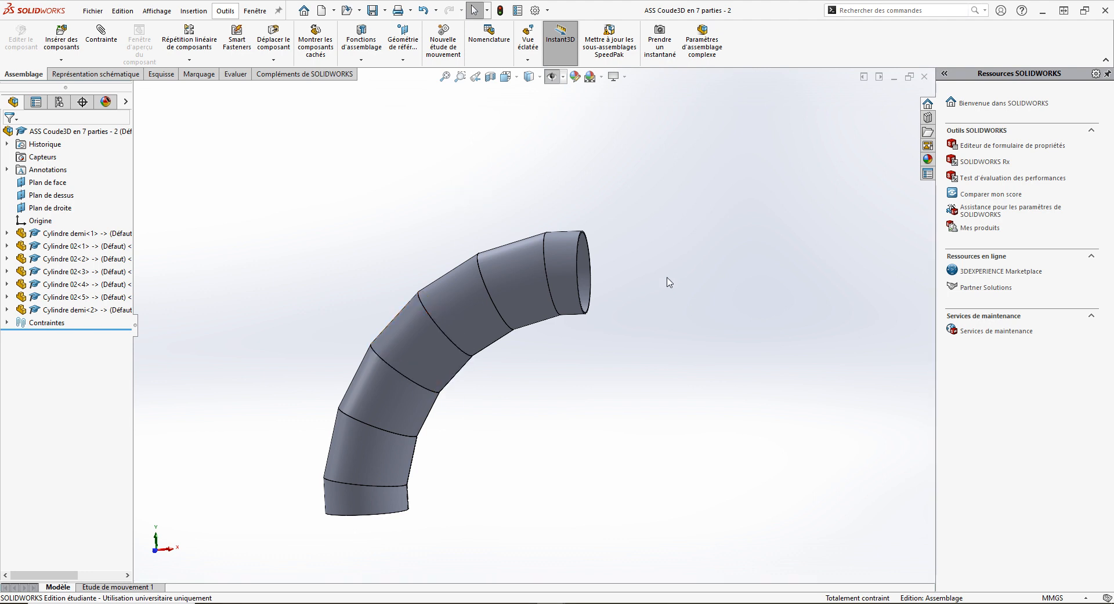
- Inspect the finished elbow assembly in the bottom, isometric, top, left, back and front standard views
key(ctrl+6)
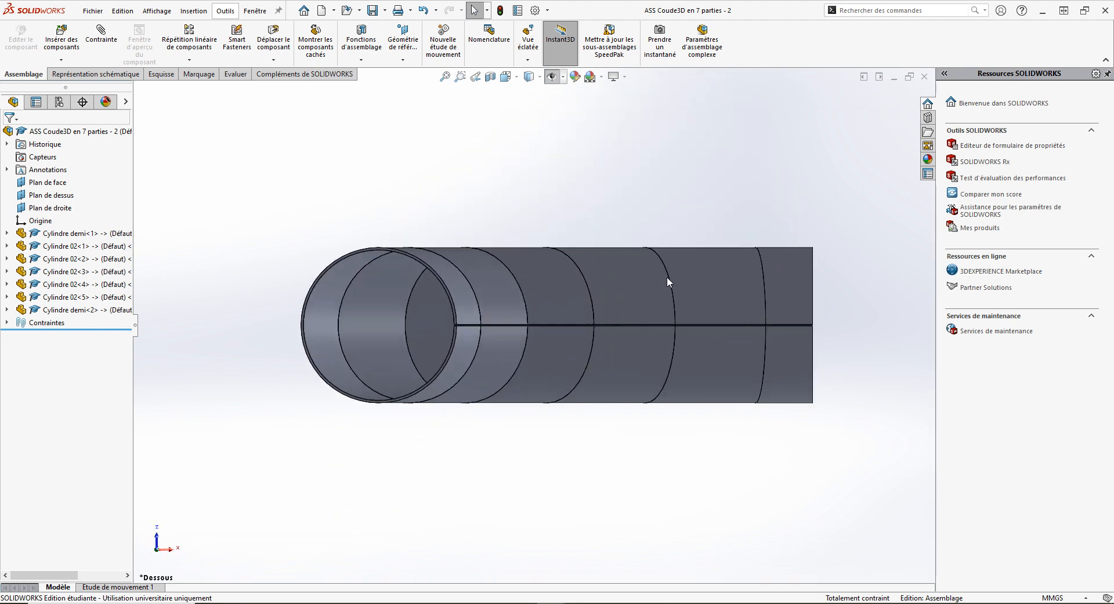
key(ctrl+7)
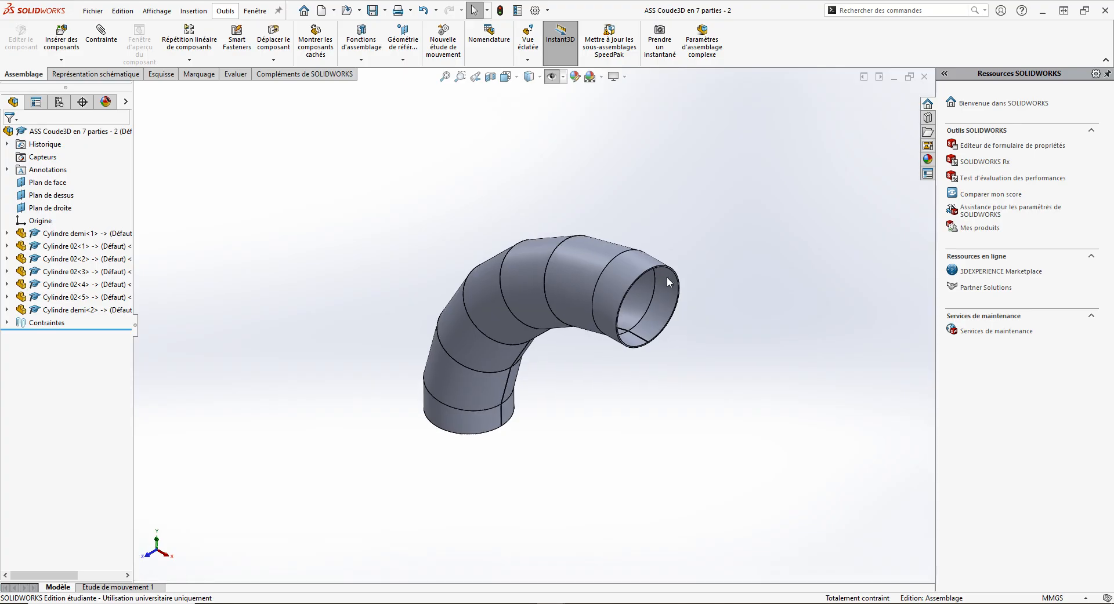
key(ctrl+5)
key(ctrl+3)
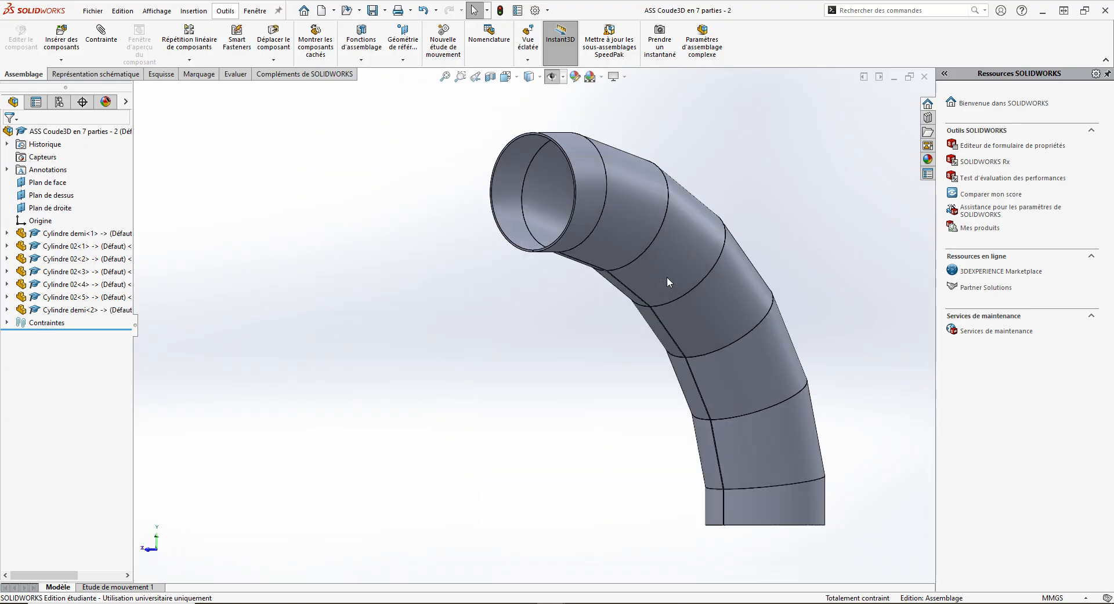
key(ctrl+2)
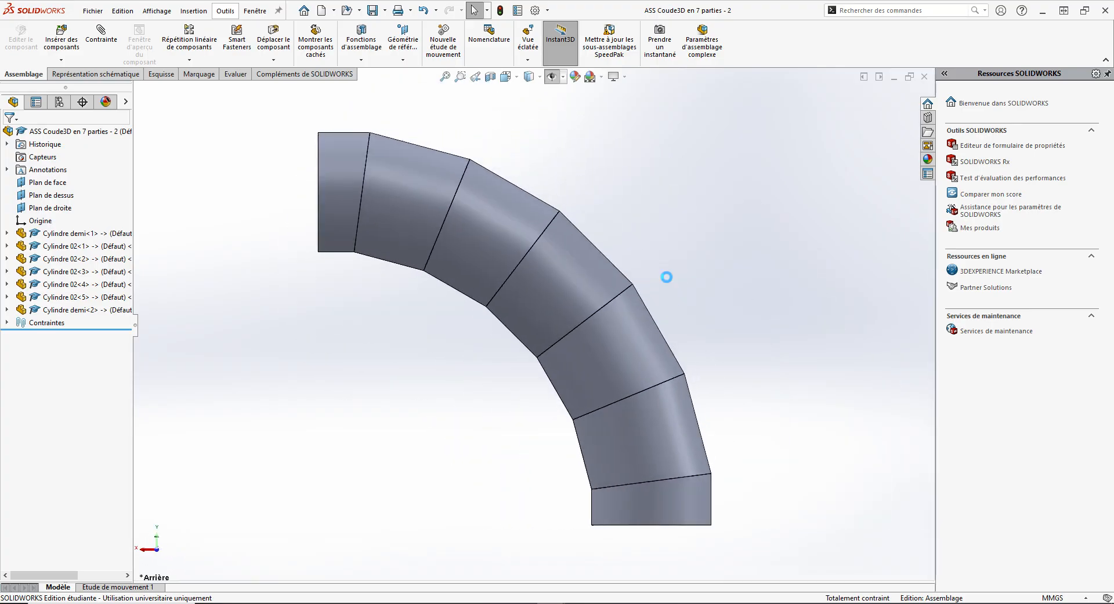
key(ctrl+1)
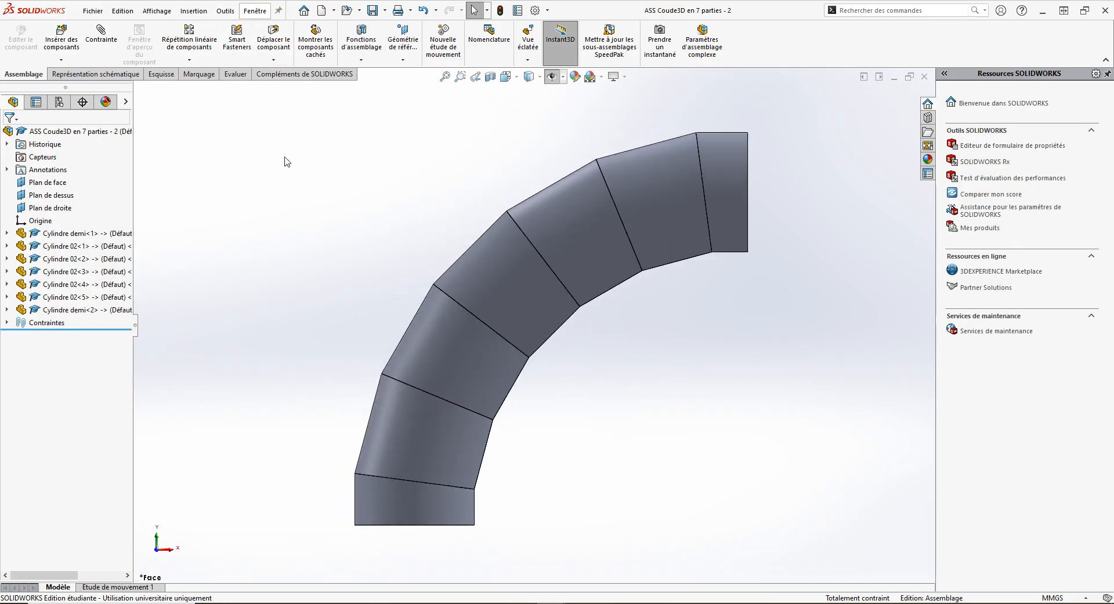
- Compare the assembly with the open Coude 3D 7 parties part, viewing both from the front
key(ctrl+Tab)
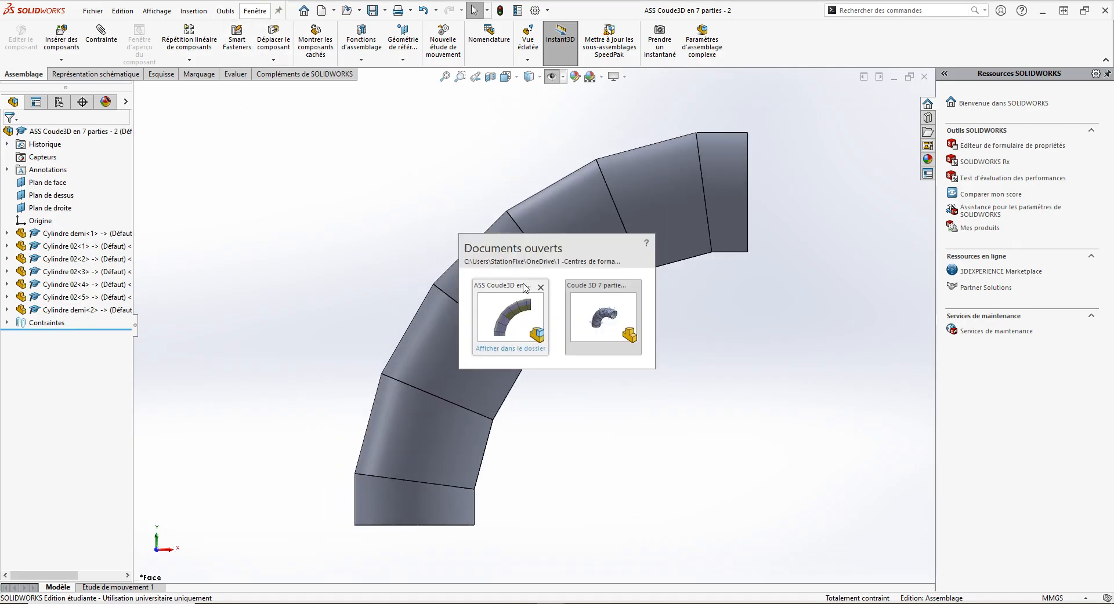
click(611, 316)
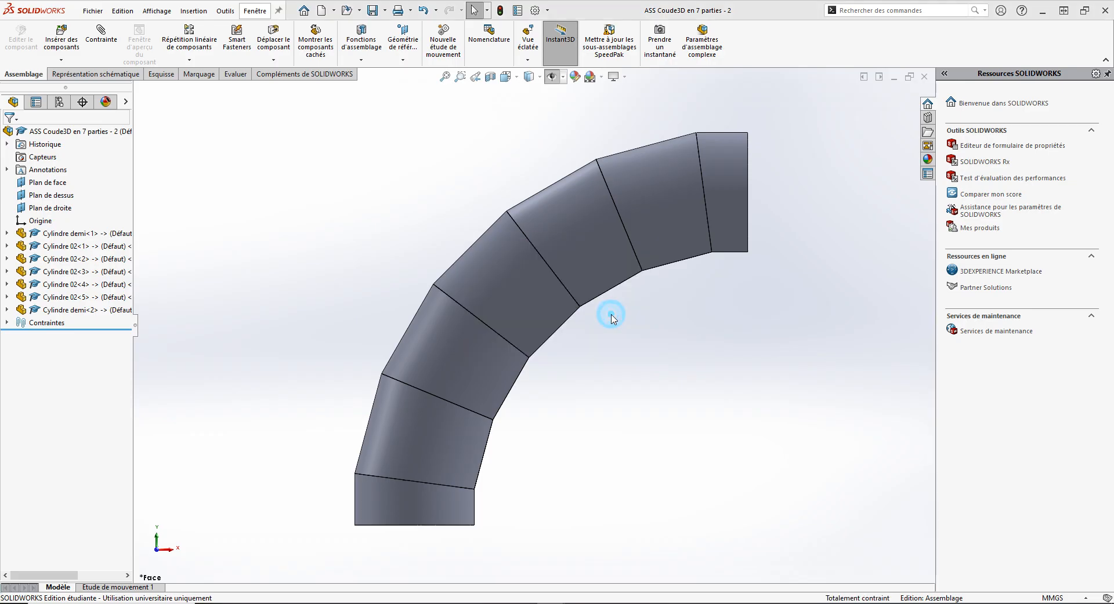
middle_drag(642, 394, 656, 363)
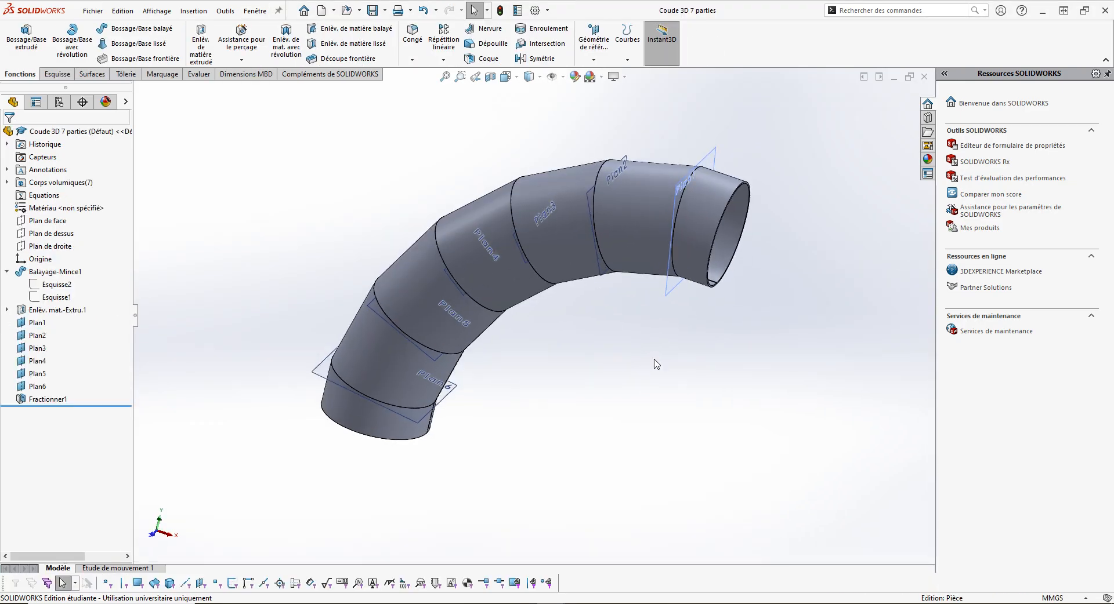
key(ctrl+1)
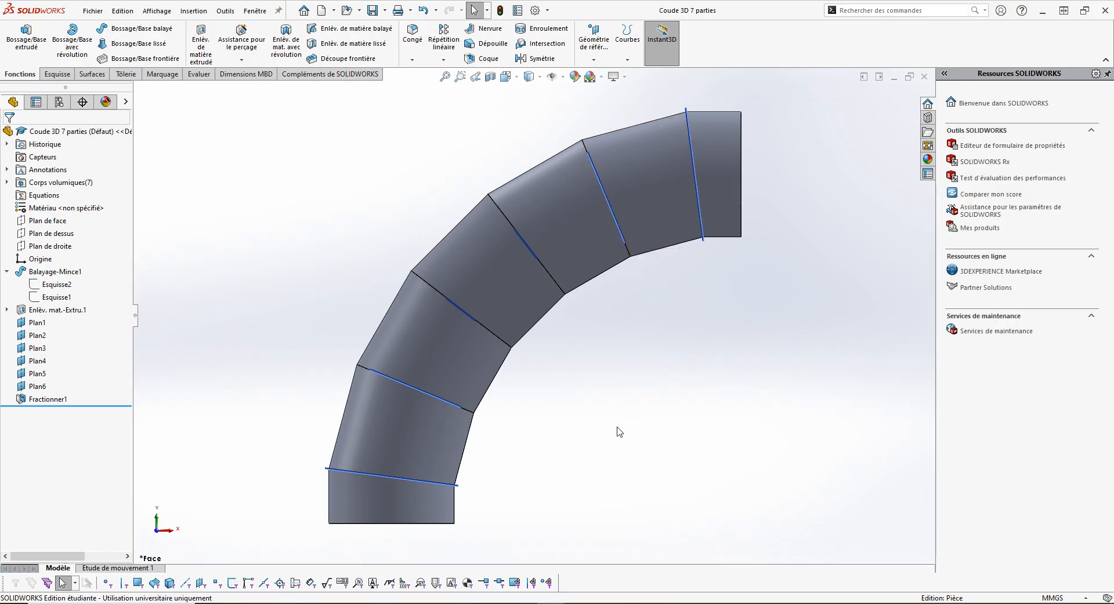
key(ctrl+Tab)
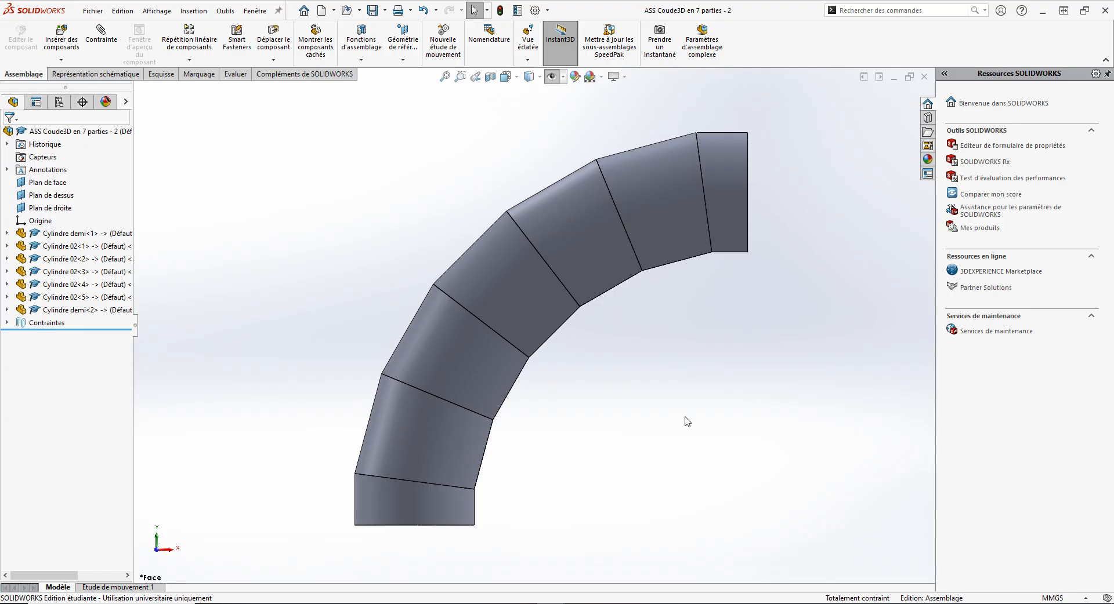
key(ctrl+Tab)
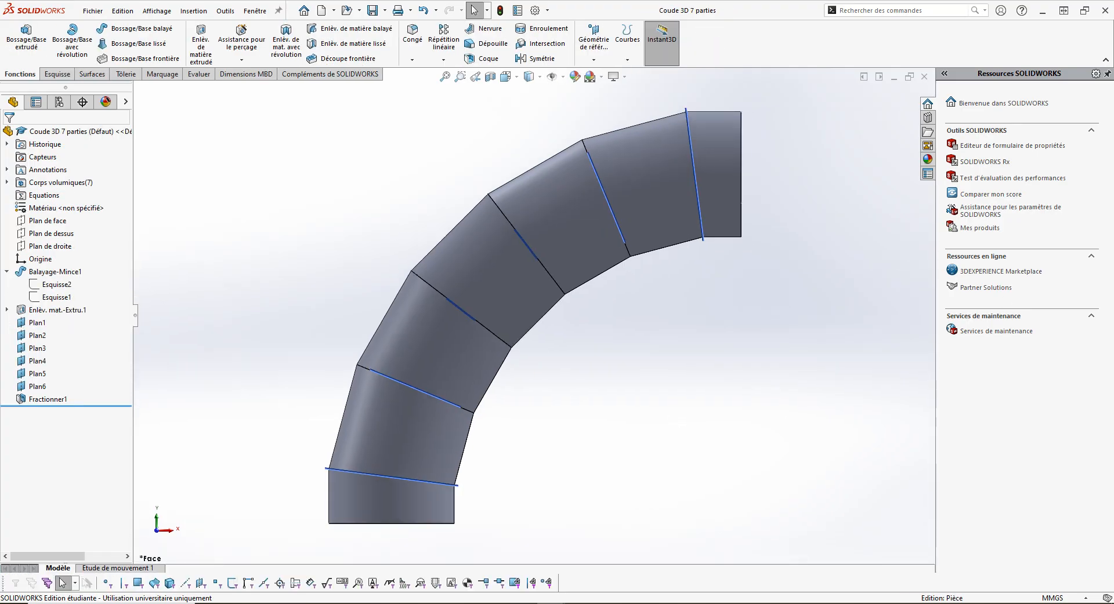